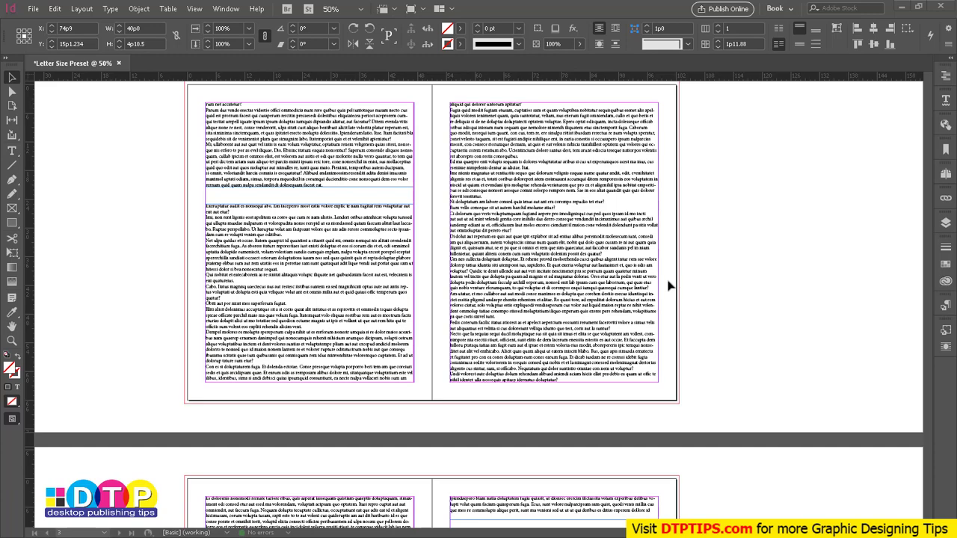
Examine the line spacing of the body text on the opening pages
{"action": "key", "text": "ctrl+r"}
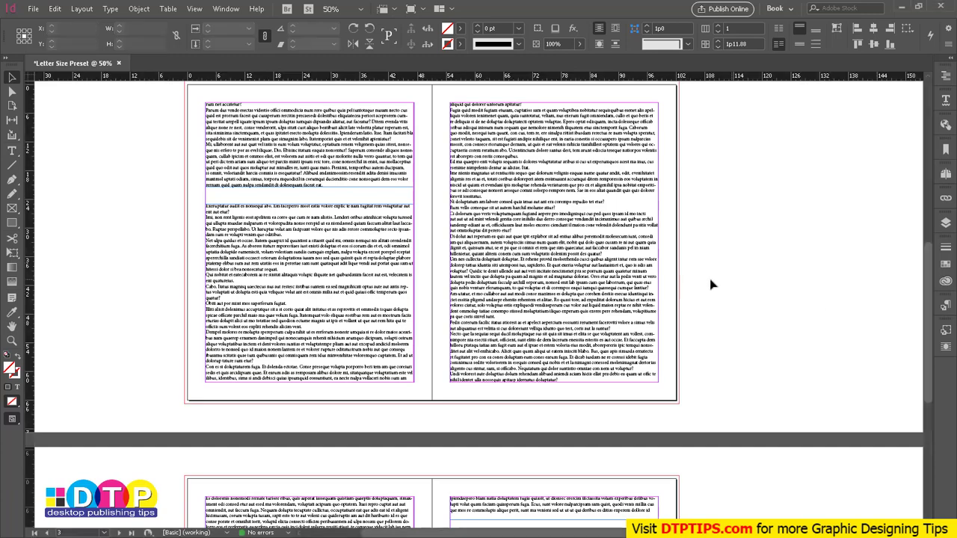
{"action": "left_click", "coordinate": [711, 282]}
{"action": "scroll", "coordinate": [711, 281], "scroll_direction": "up", "scroll_amount": 10}
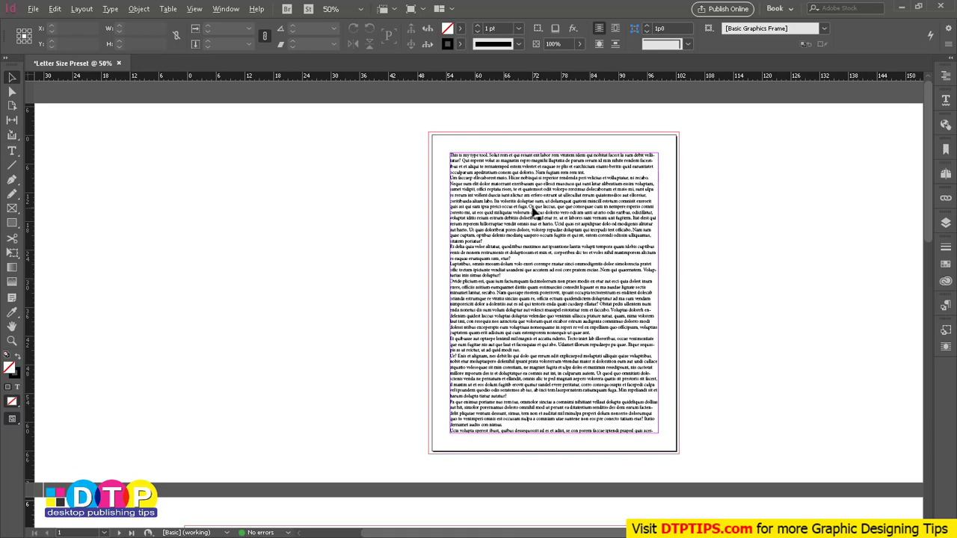
{"action": "scroll", "coordinate": [532, 214], "scroll_direction": "up", "scroll_amount": 2}
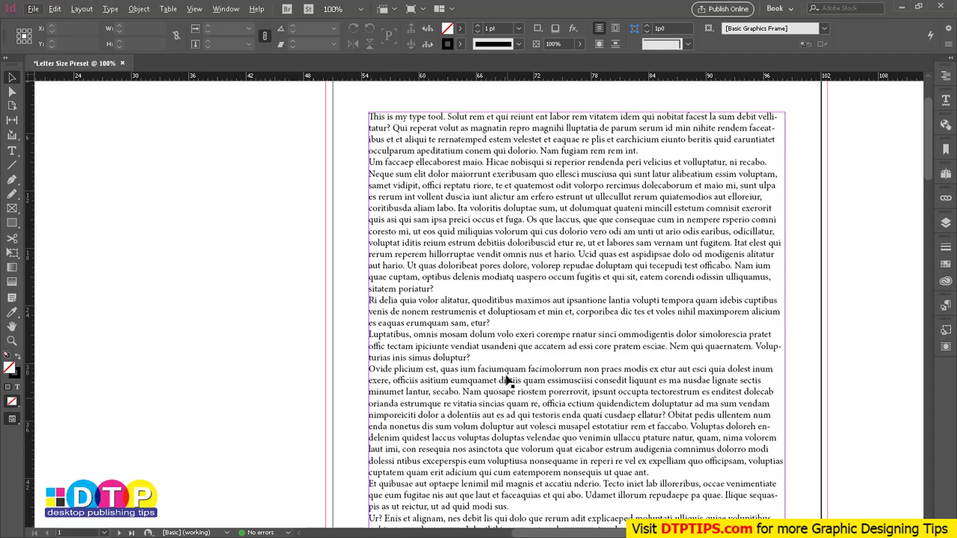
{"action": "scroll", "coordinate": [528, 340], "scroll_direction": "down", "scroll_amount": 2}
{"action": "scroll", "coordinate": [525, 337], "scroll_direction": "up", "scroll_amount": 3}
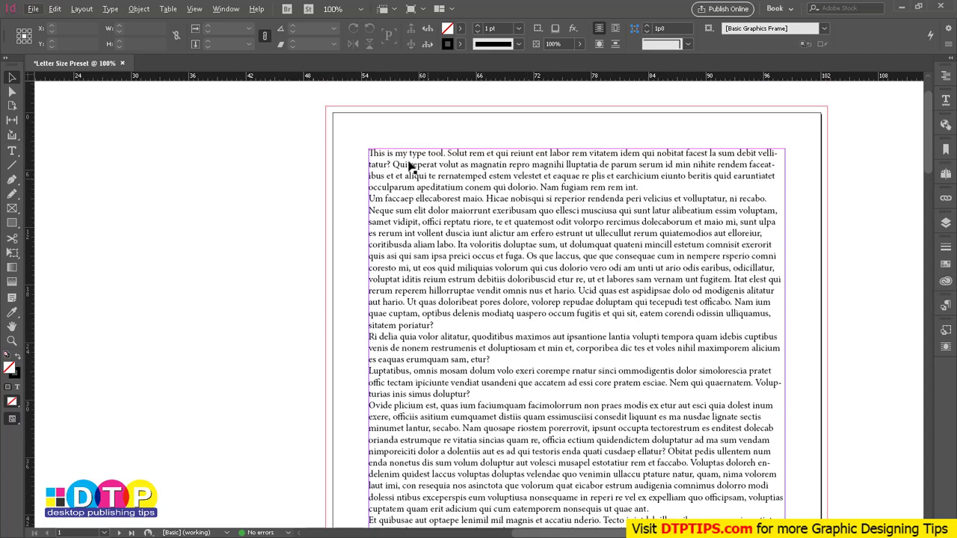
{"action": "scroll", "coordinate": [410, 167], "scroll_direction": "down", "scroll_amount": 14}
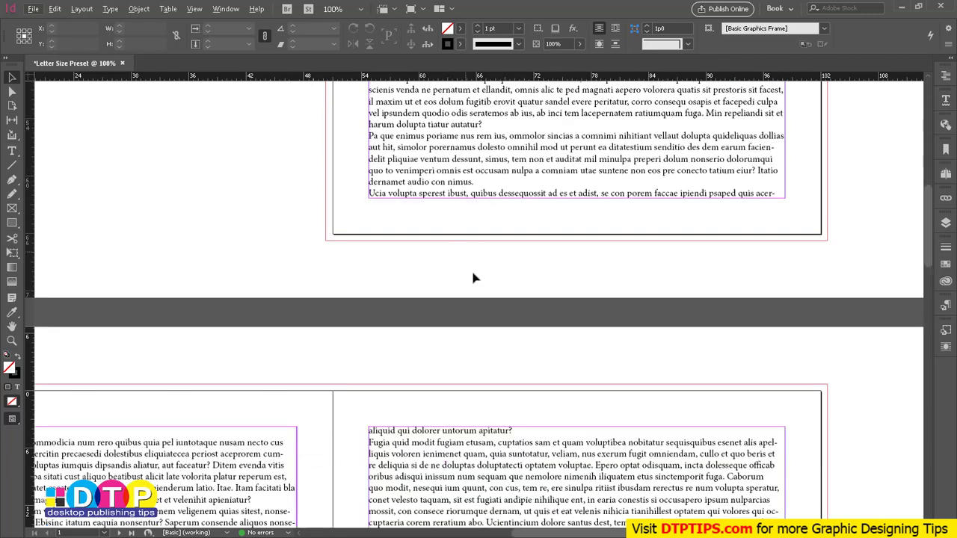
{"action": "scroll", "coordinate": [479, 291], "scroll_direction": "up", "scroll_amount": 12}
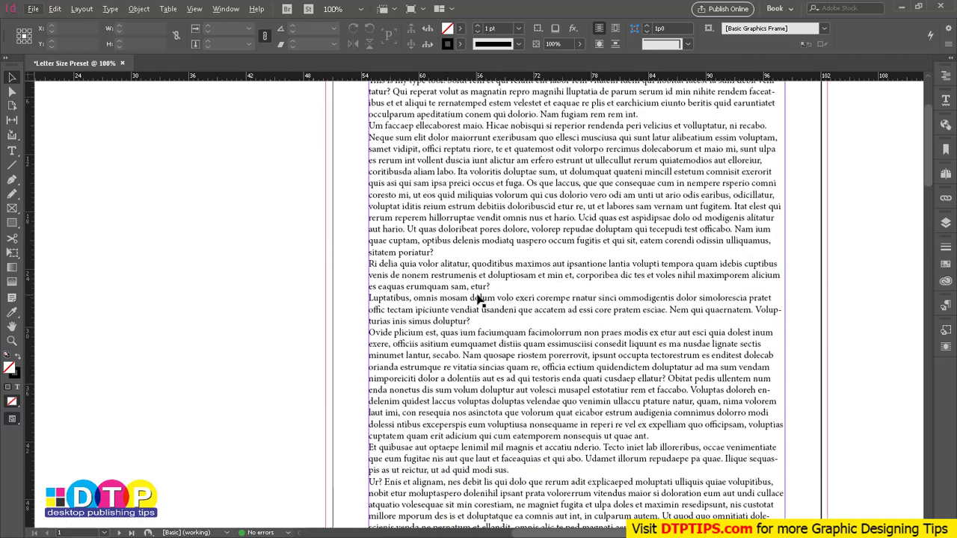
{"action": "scroll", "coordinate": [480, 300], "scroll_direction": "up", "scroll_amount": 3}
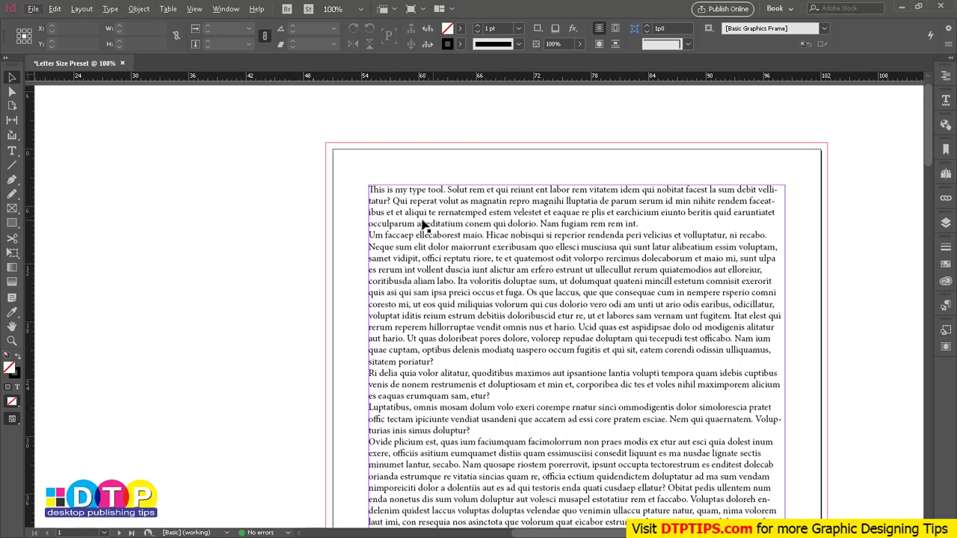
{"action": "scroll", "coordinate": [493, 213], "scroll_direction": "up", "scroll_amount": 1}
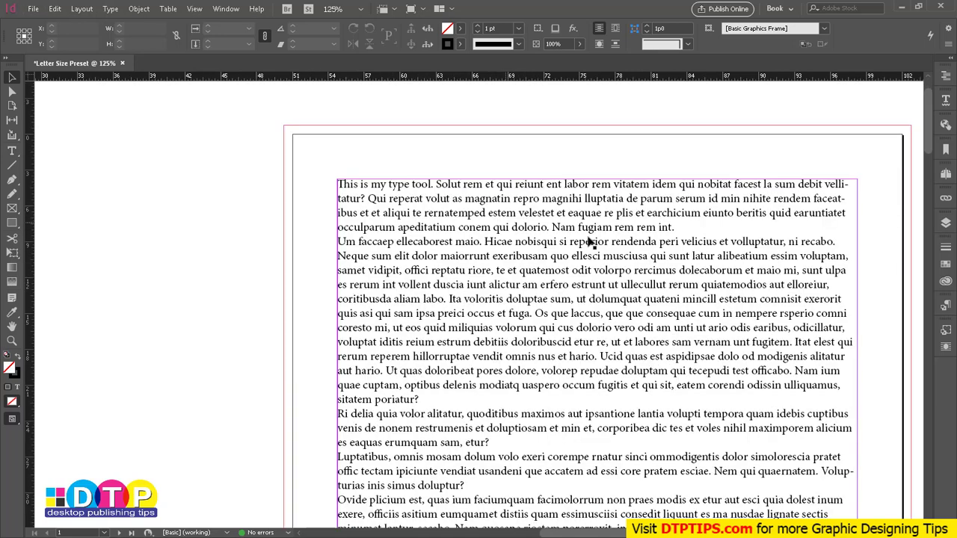
{"action": "scroll", "coordinate": [598, 243], "scroll_direction": "right", "scroll_amount": 3}
{"action": "scroll", "coordinate": [498, 233], "scroll_direction": "left", "scroll_amount": 2}
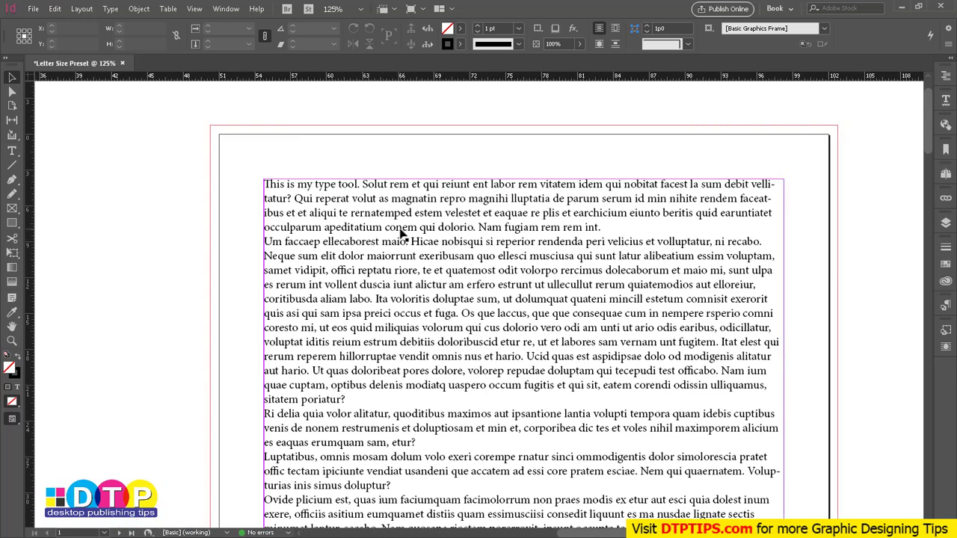
Set the leading of the first paragraph on page 1 to 18 pt
{"action": "left_click", "coordinate": [285, 212]}
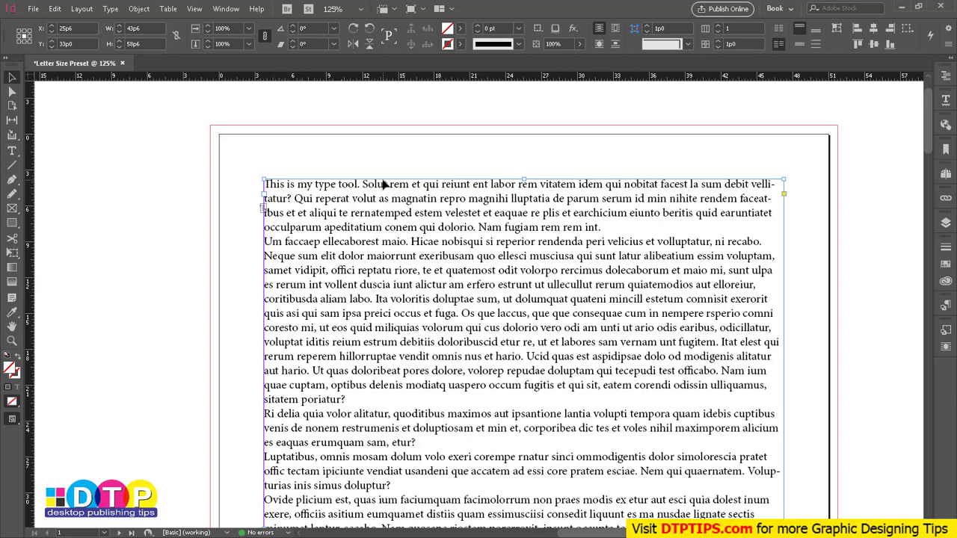
{"action": "key", "text": "t"}
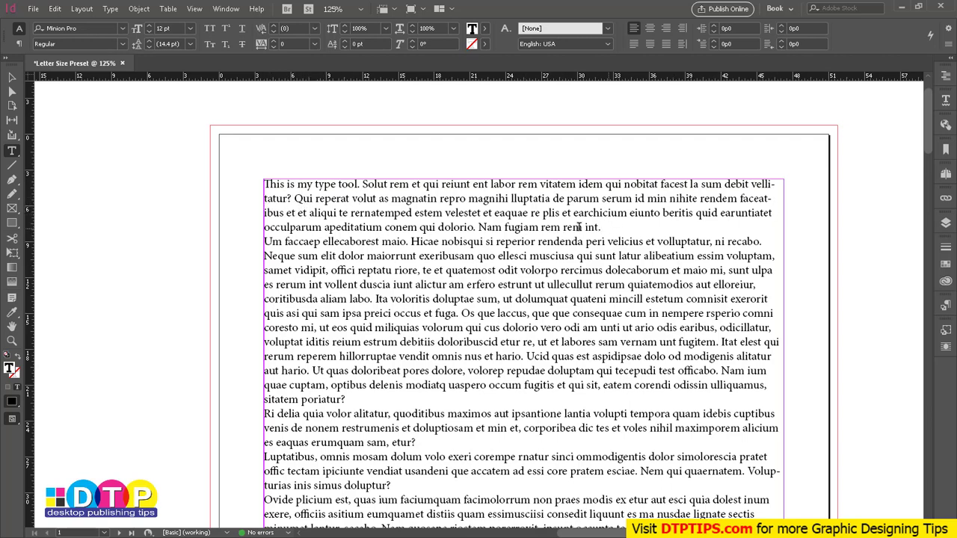
{"action": "left_click_drag", "start_coordinate": [602, 227], "coordinate": [258, 184]}
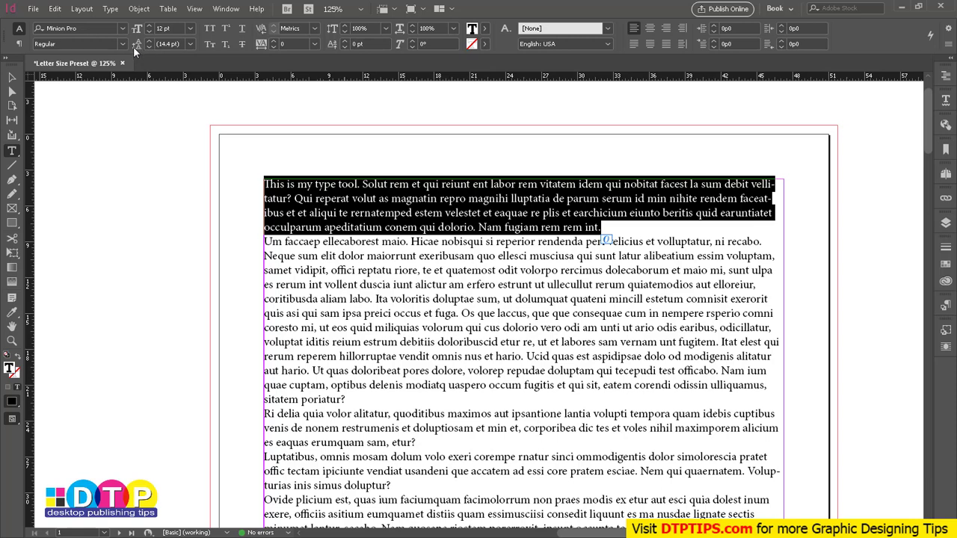
{"action": "left_click_drag", "start_coordinate": [607, 227], "coordinate": [199, 119]}
{"action": "left_click", "coordinate": [190, 42]}
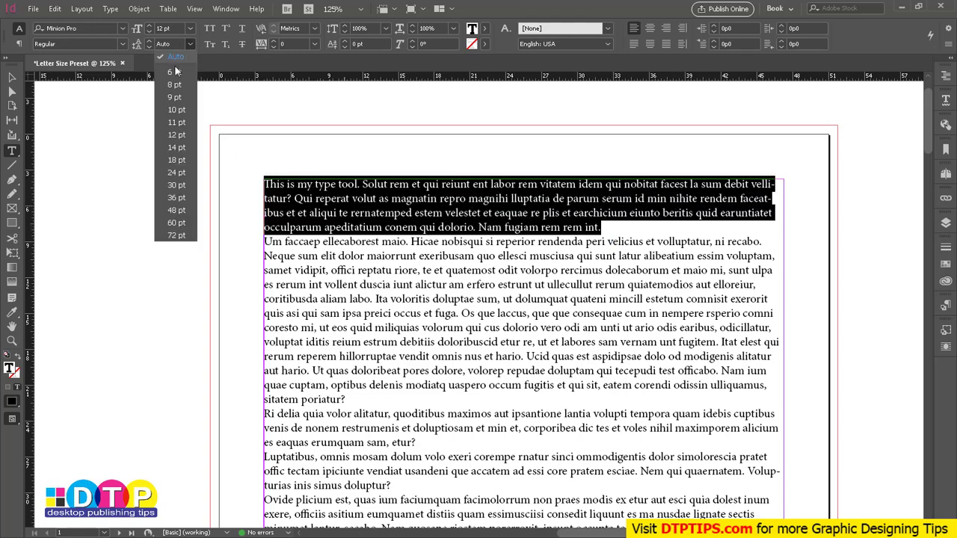
{"action": "left_click", "coordinate": [177, 160]}
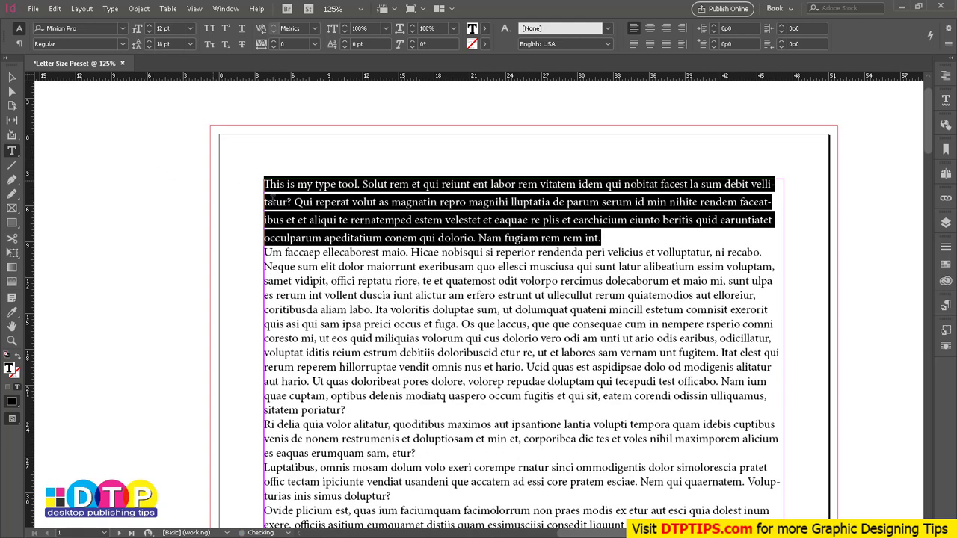
{"action": "left_click", "coordinate": [404, 213]}
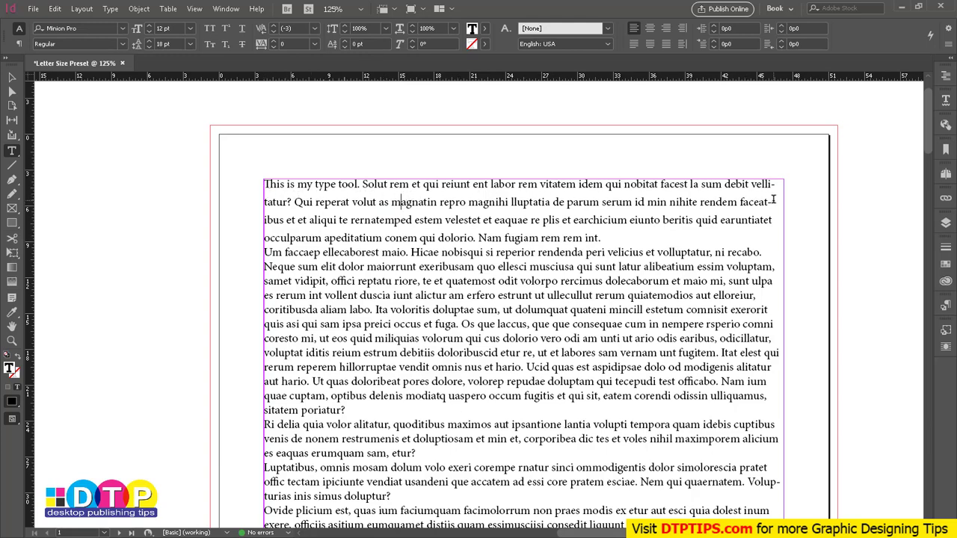
Set the first paragraph's leading to 14 pt and reset it to Auto
{"action": "left_click_drag", "start_coordinate": [602, 237], "coordinate": [244, 175]}
{"action": "left_click", "coordinate": [172, 44]}
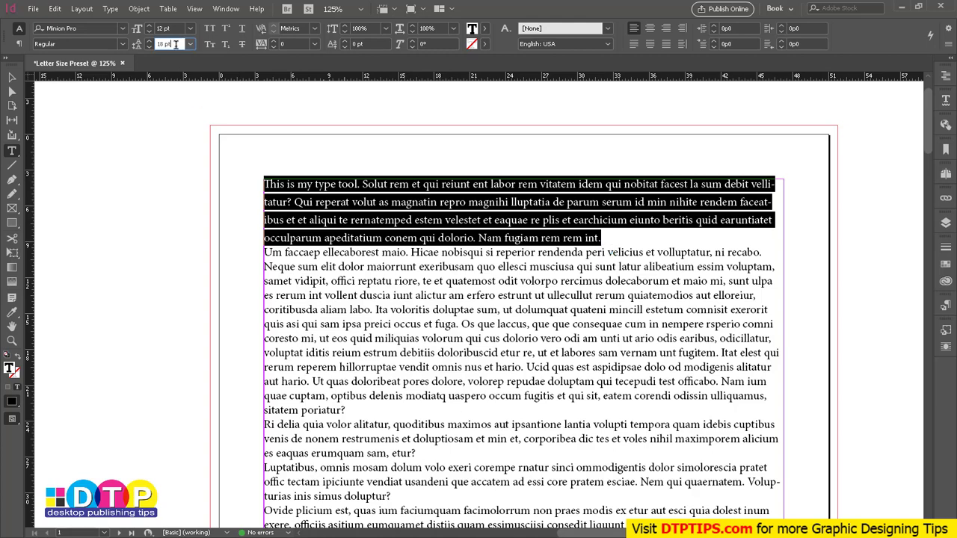
{"action": "type", "text": "14"}
{"action": "key", "text": "Return"}
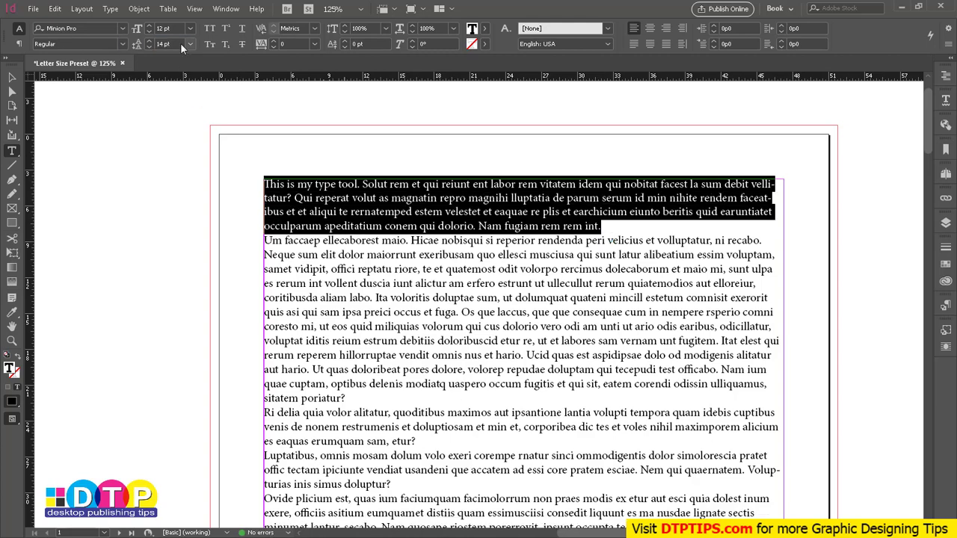
{"action": "left_click", "coordinate": [190, 44]}
{"action": "left_click", "coordinate": [172, 54]}
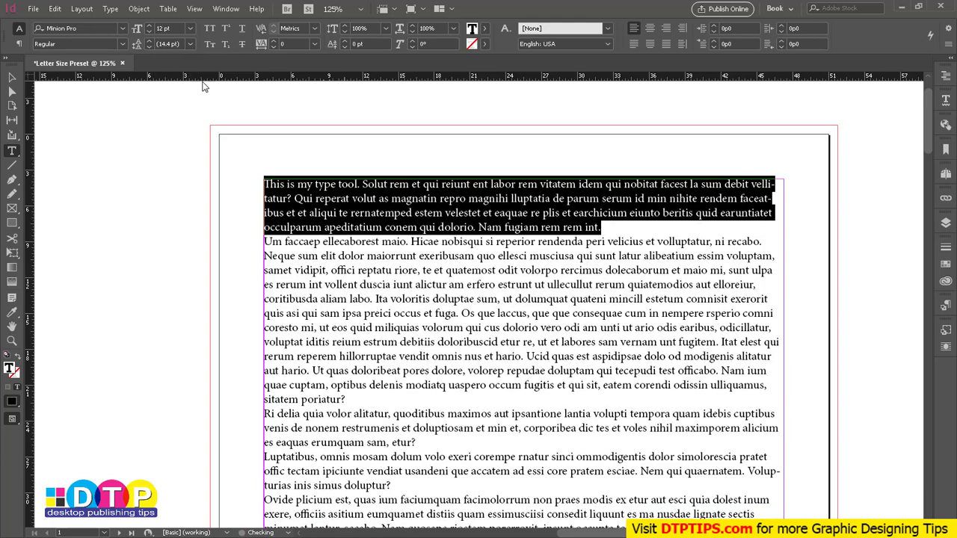
Set the first paragraph's leading to 16 pt
{"action": "left_click", "coordinate": [176, 44]}
{"action": "type", "text": "156"}
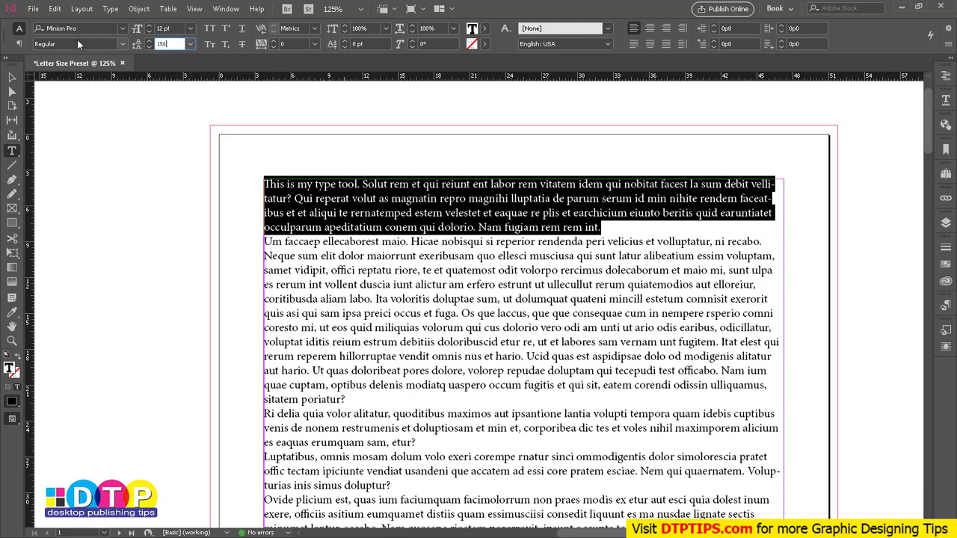
{"action": "key", "text": "Return"}
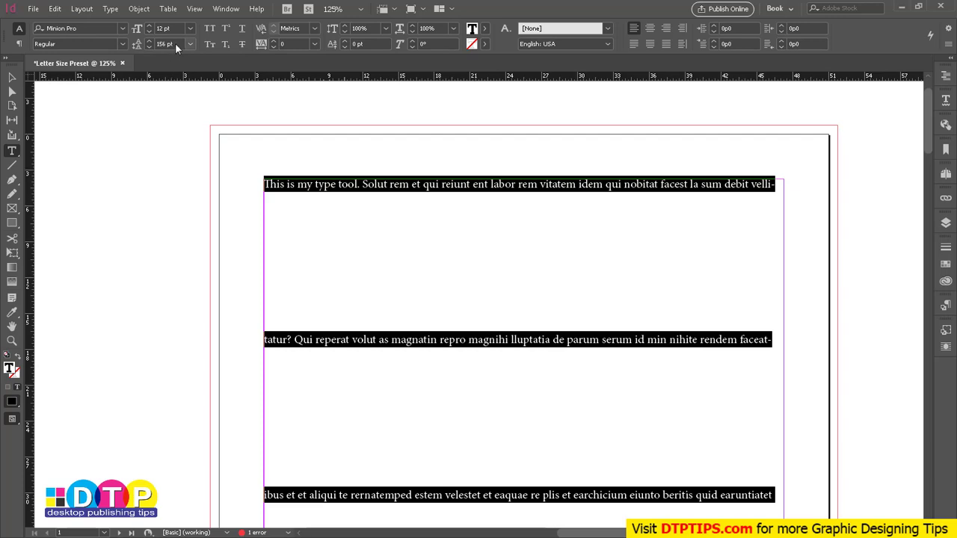
{"action": "type", "text": "16"}
{"action": "key", "text": "Return"}
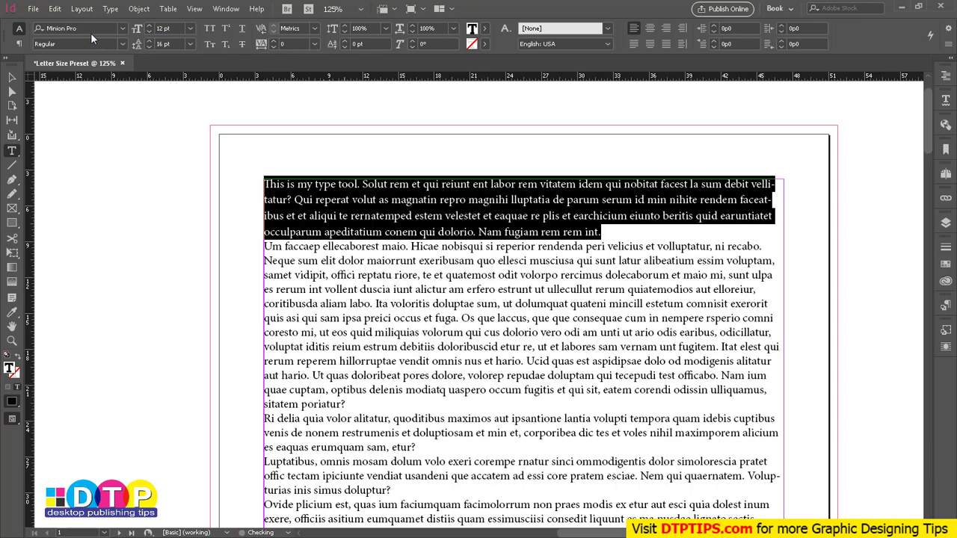
{"action": "left_click", "coordinate": [407, 230]}
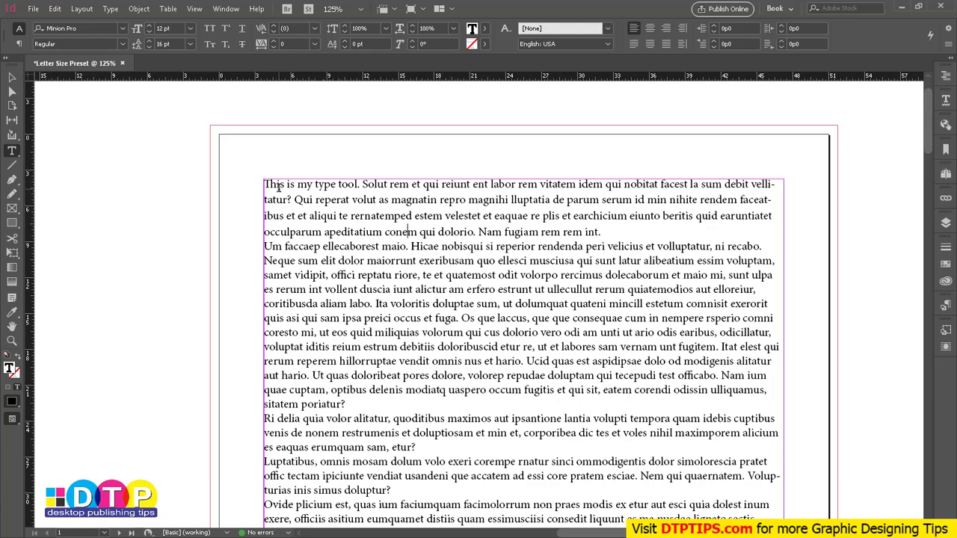
Compare the leading of the first paragraph with that of the second paragraph
{"action": "left_click_drag", "start_coordinate": [289, 194], "coordinate": [494, 233]}
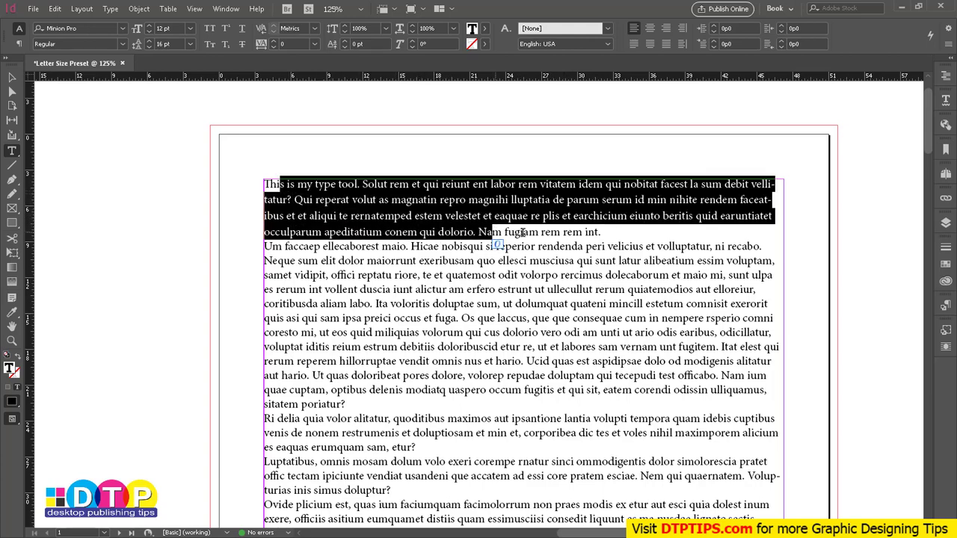
{"action": "left_click", "coordinate": [334, 253]}
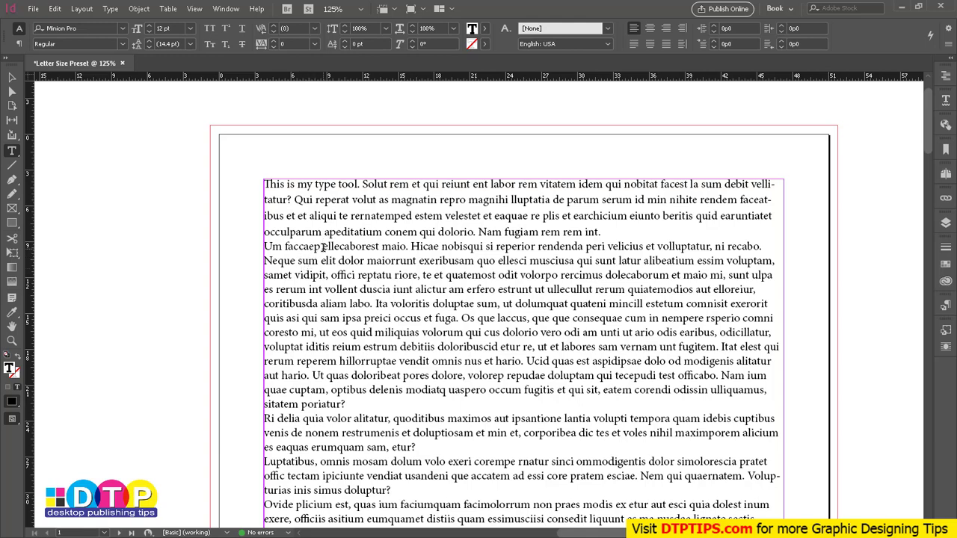
{"action": "left_click_drag", "start_coordinate": [323, 247], "coordinate": [323, 290]}
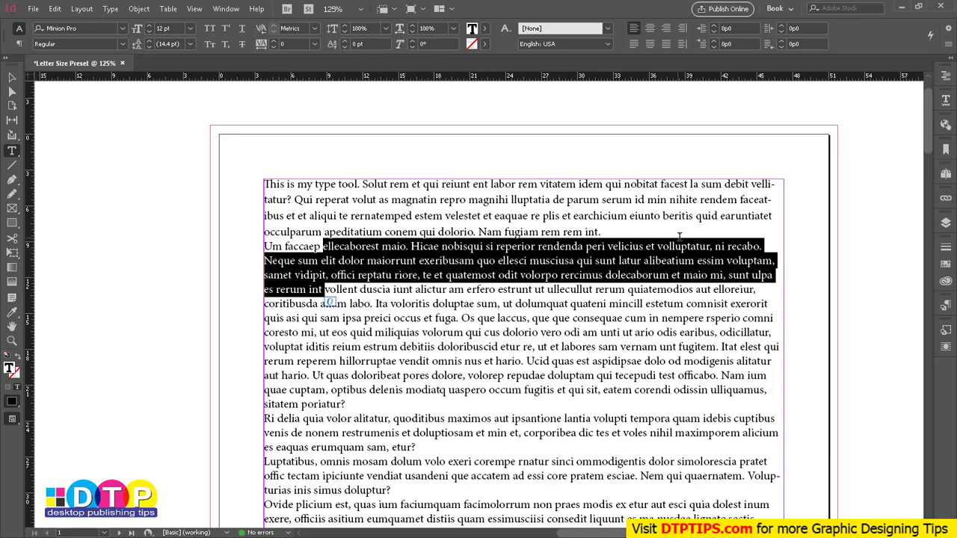
{"action": "left_click", "coordinate": [384, 299]}
{"action": "left_click_drag", "start_coordinate": [441, 247], "coordinate": [454, 306]}
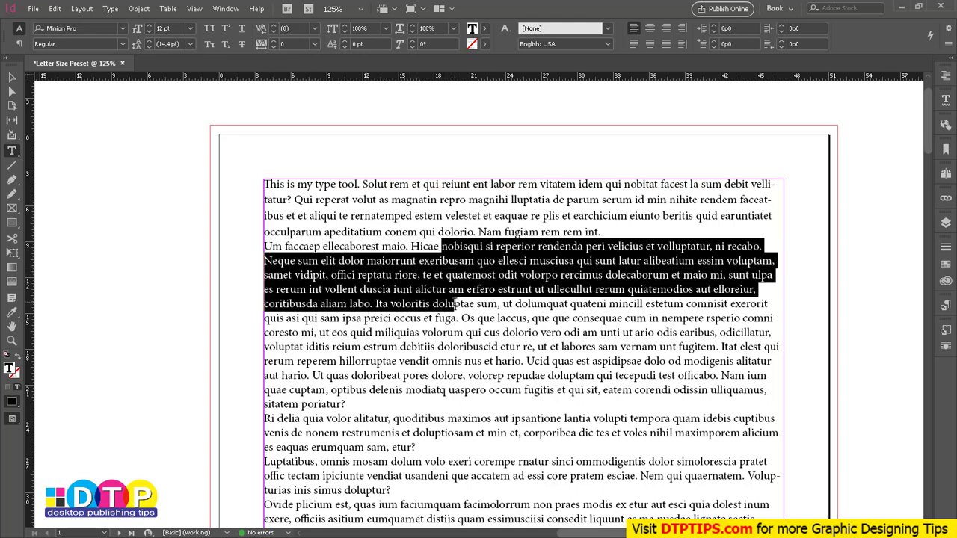
{"action": "left_click", "coordinate": [340, 247]}
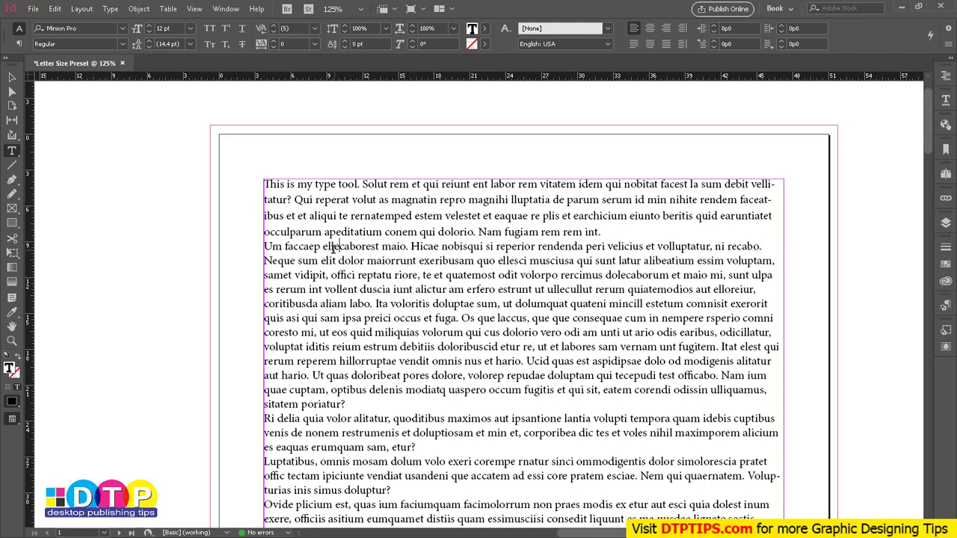
{"action": "left_click_drag", "start_coordinate": [269, 187], "coordinate": [621, 234]}
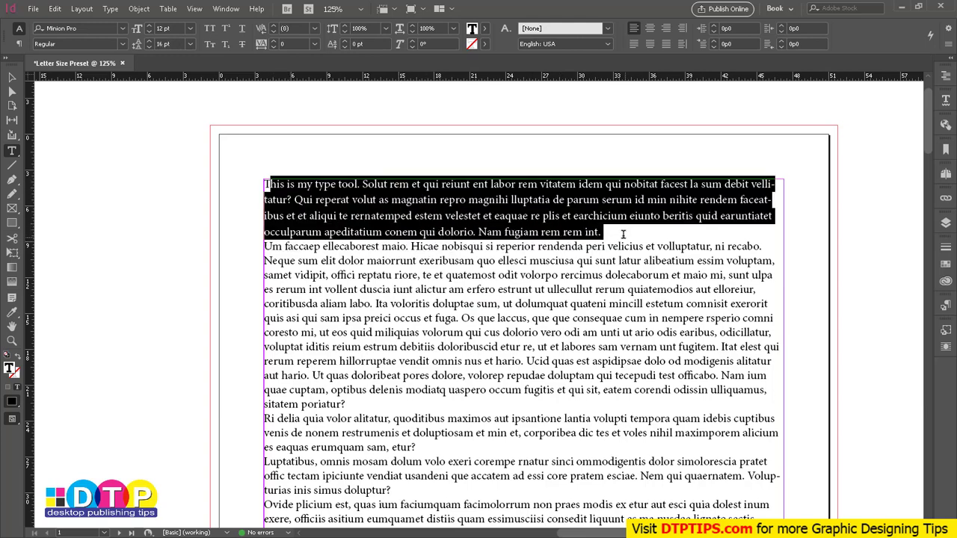
{"action": "left_click", "coordinate": [362, 248]}
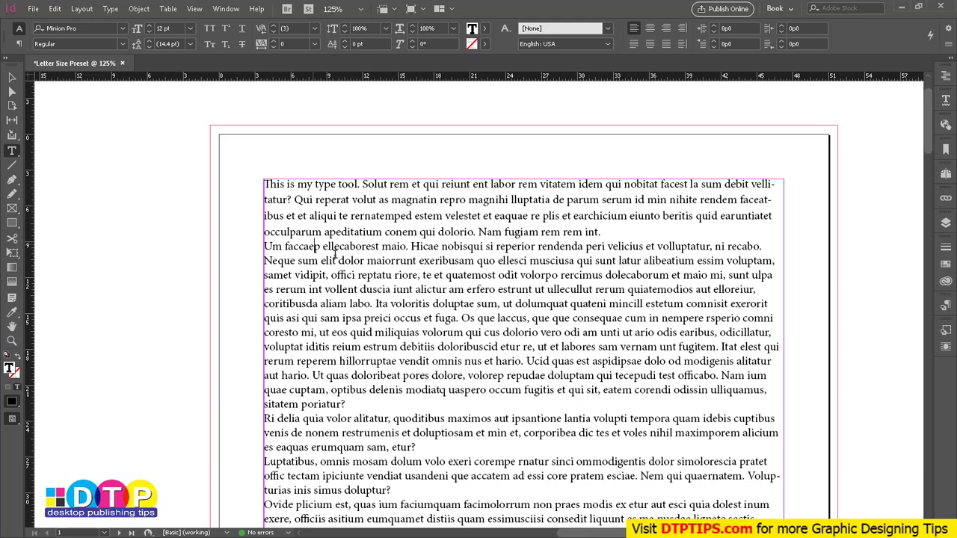
Select several lines of the second paragraph and show their paragraph formatting options
{"action": "left_click_drag", "start_coordinate": [315, 247], "coordinate": [615, 289]}
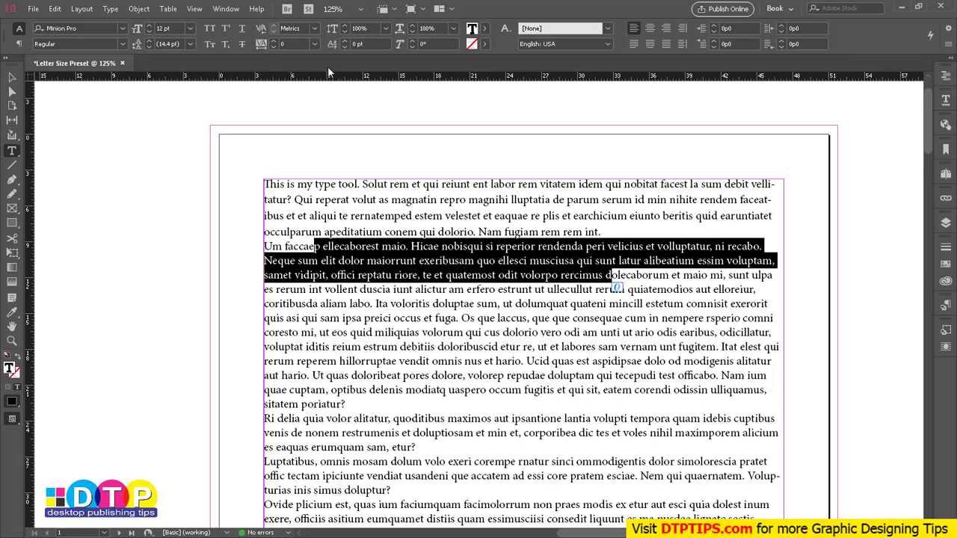
{"action": "left_click", "coordinate": [19, 45]}
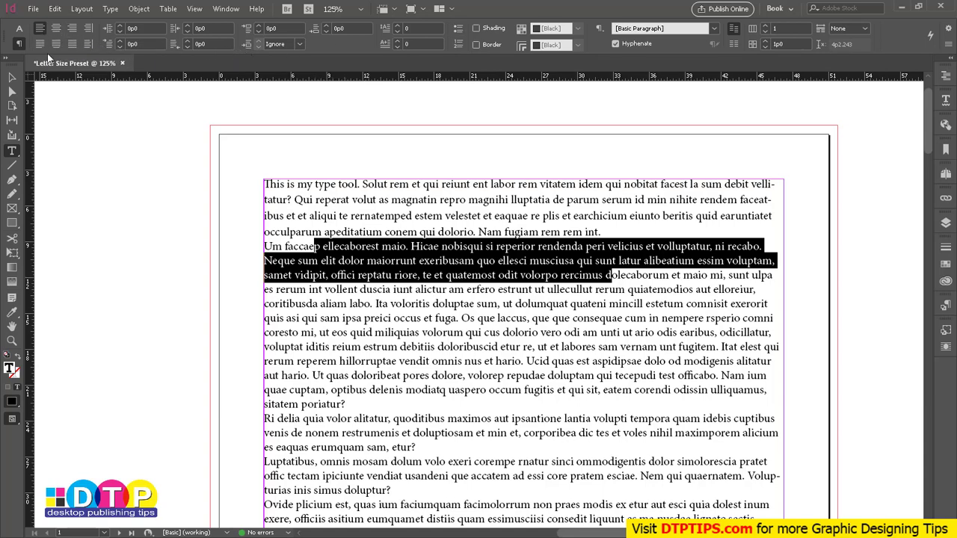
{"action": "left_click", "coordinate": [19, 30]}
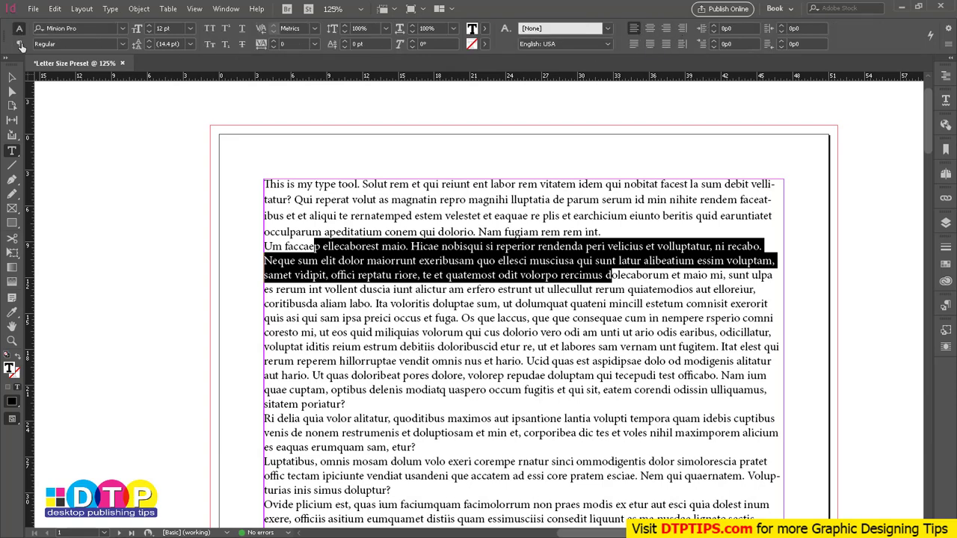
{"action": "left_click", "coordinate": [19, 44]}
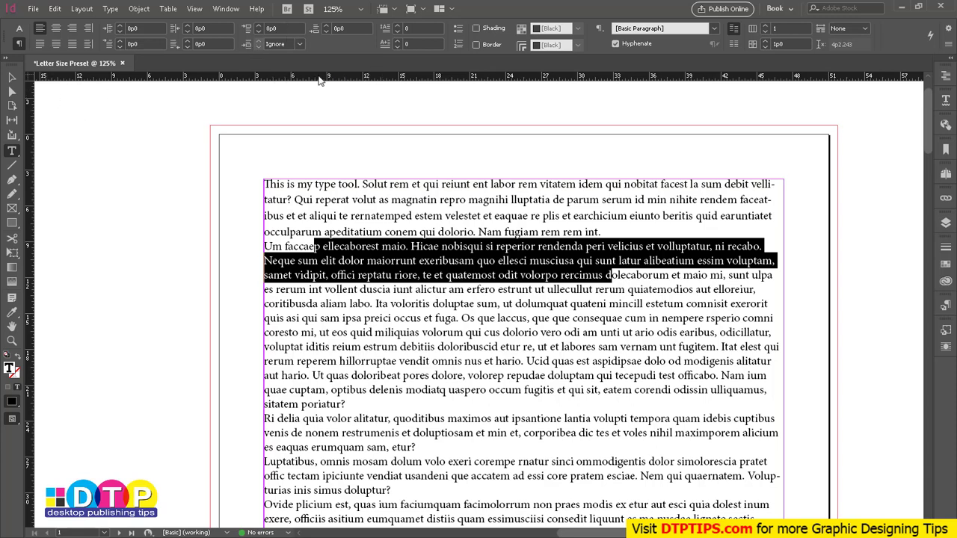
Change the units of both rulers to points
{"action": "right_click", "coordinate": [28, 77]}
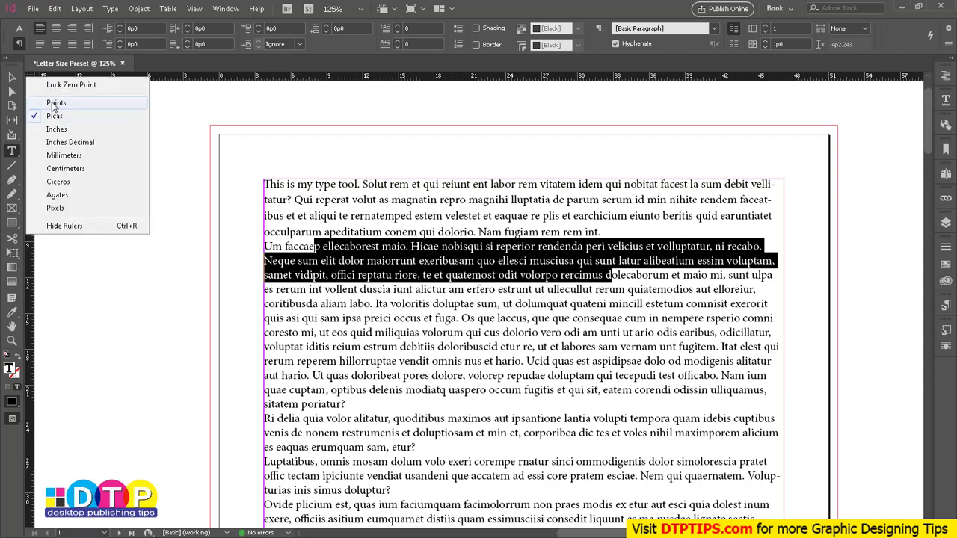
{"action": "left_click", "coordinate": [55, 104]}
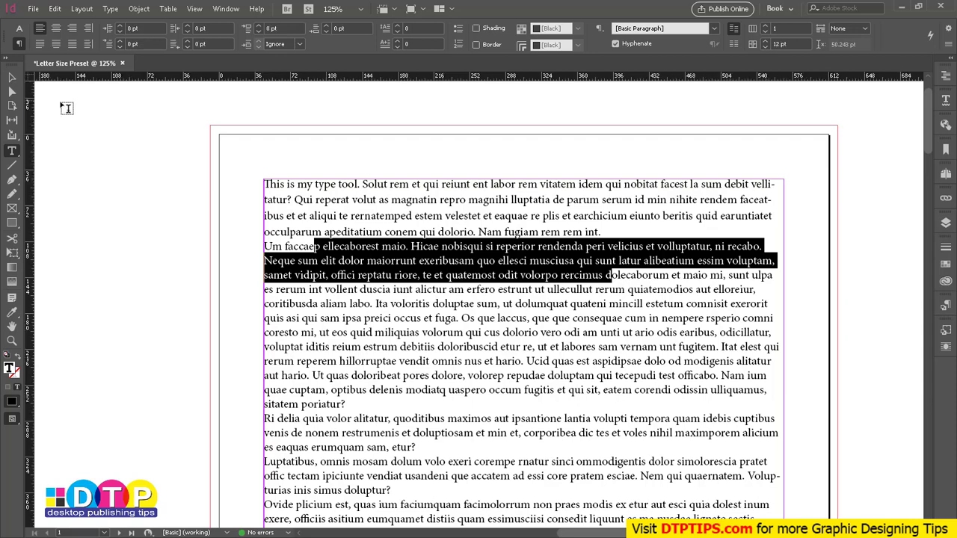
Set both the space before and the space after of the second paragraph to 9 pt
{"action": "left_click", "coordinate": [287, 28]}
{"action": "key", "text": "Return"}
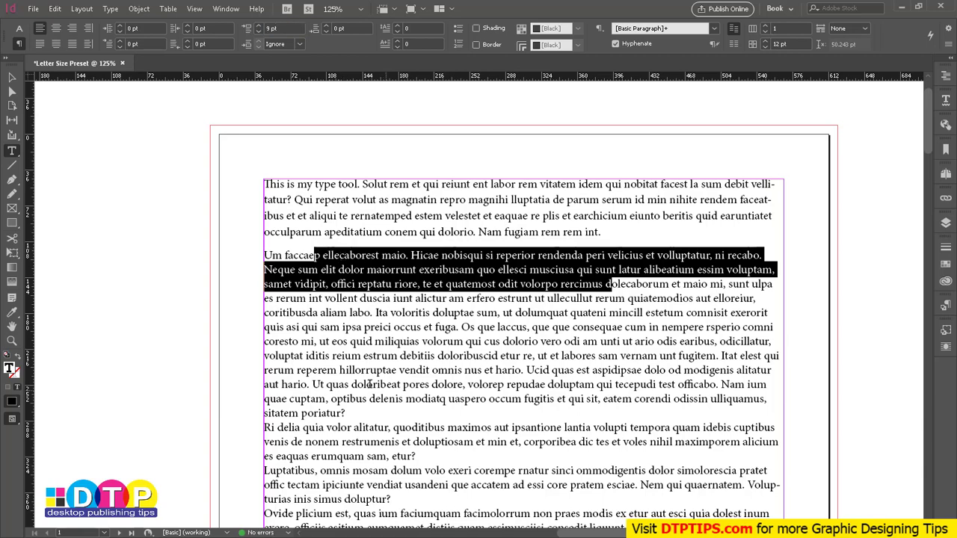
{"action": "left_click", "coordinate": [338, 269]}
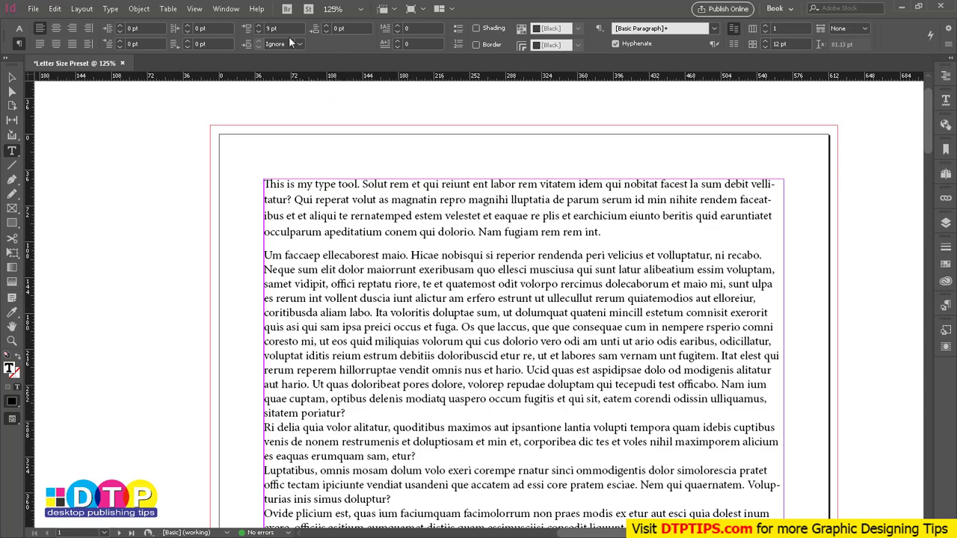
{"action": "left_click_drag", "start_coordinate": [353, 30], "coordinate": [288, 31]}
{"action": "type", "text": "9"}
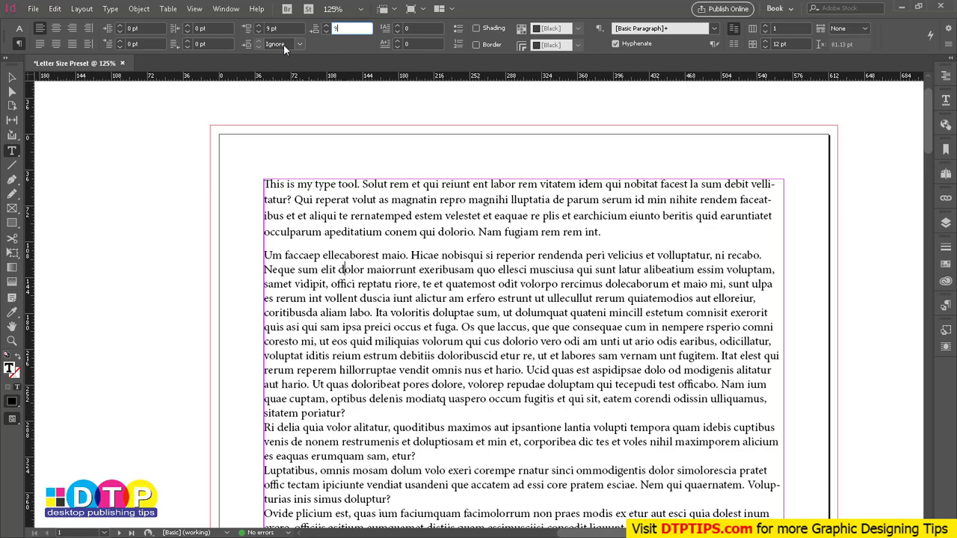
{"action": "key", "text": "Return"}
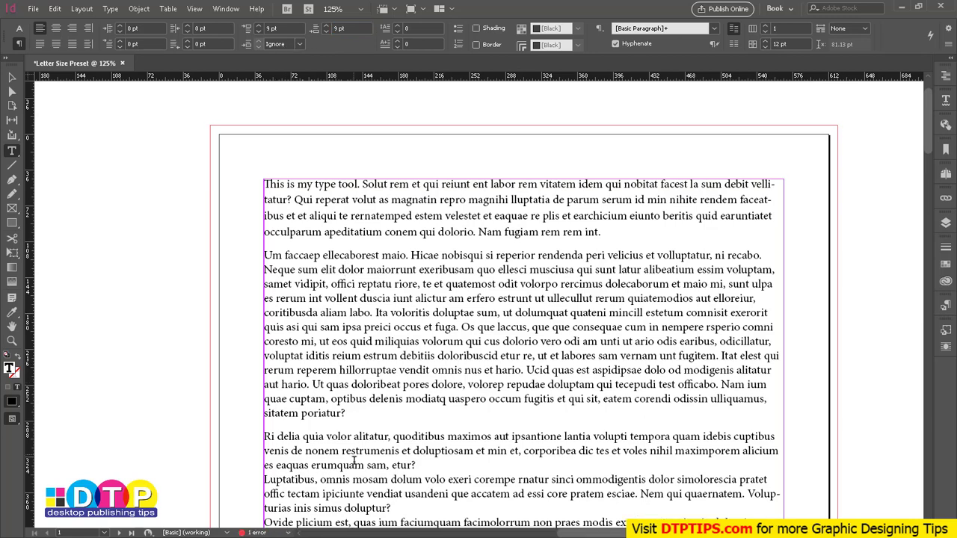
Examine the spacing between the second paragraph and the paragraphs above and below it
{"action": "left_click_drag", "start_coordinate": [283, 436], "coordinate": [386, 438]}
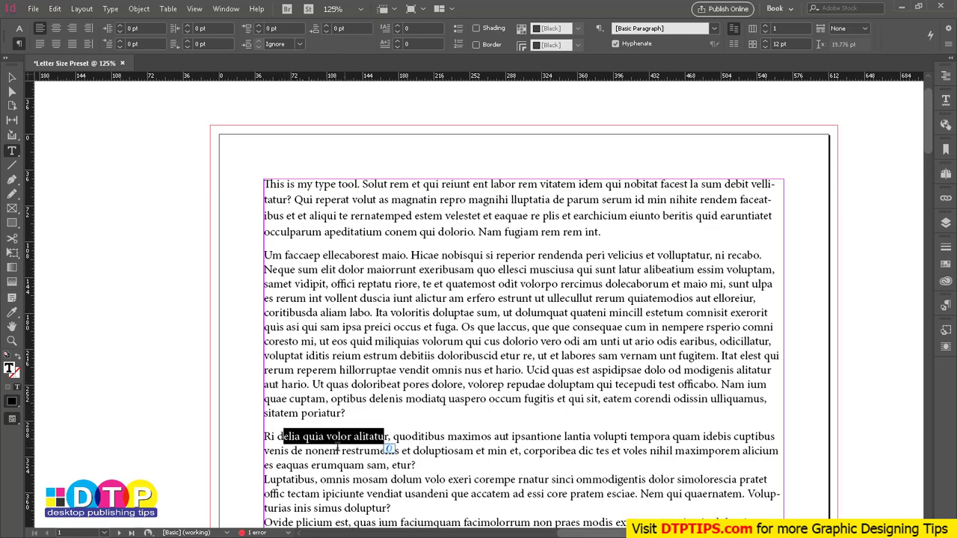
{"action": "left_click_drag", "start_coordinate": [298, 255], "coordinate": [321, 413]}
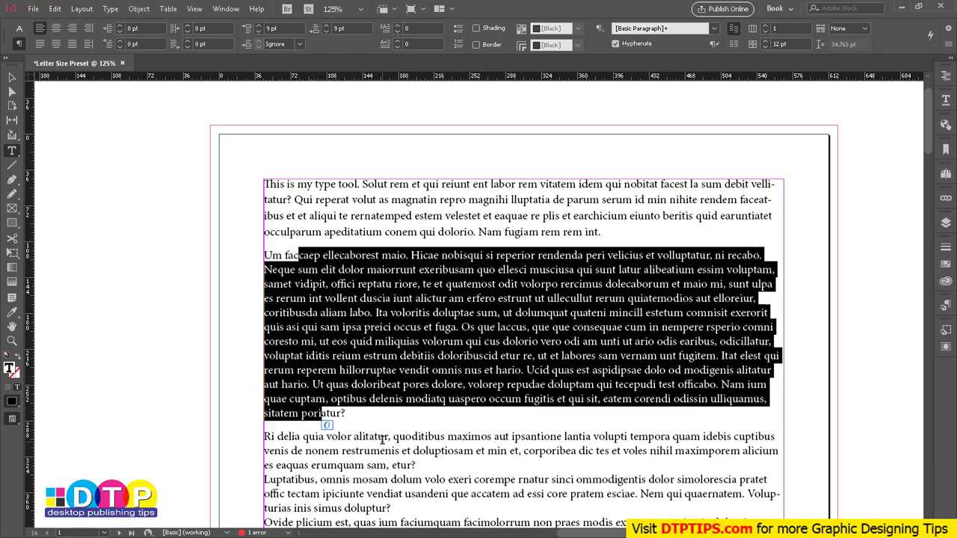
{"action": "left_click", "coordinate": [362, 437]}
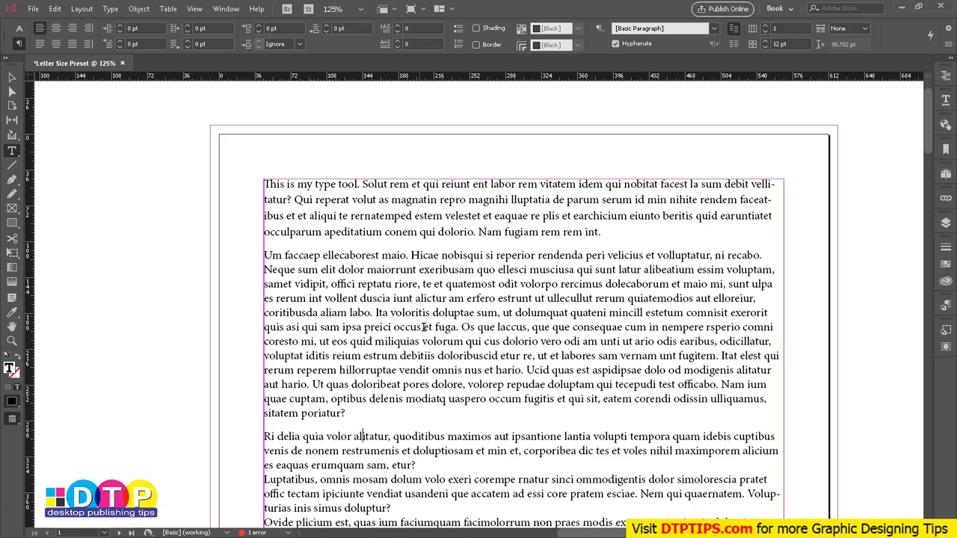
{"action": "scroll", "coordinate": [419, 337], "scroll_direction": "down", "scroll_amount": 2}
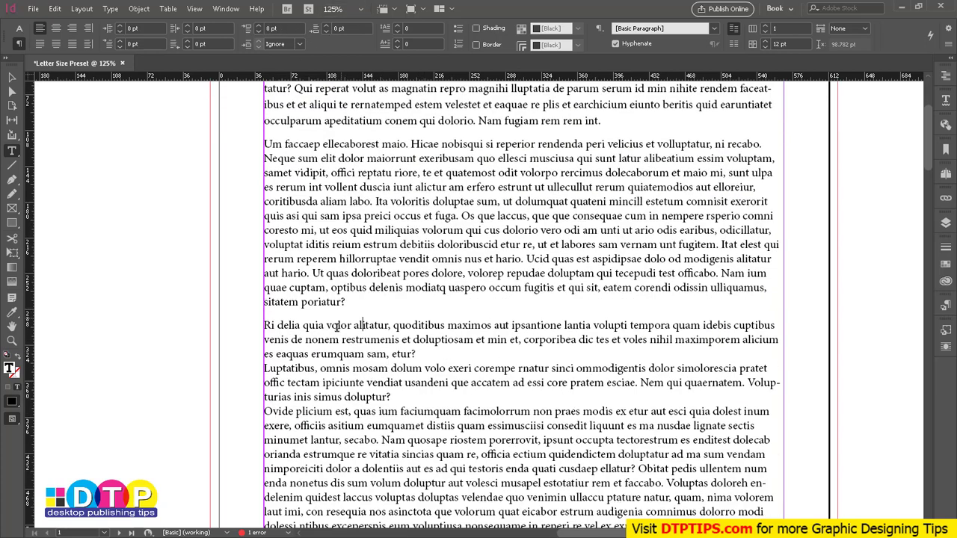
{"action": "left_click_drag", "start_coordinate": [331, 143], "coordinate": [770, 498]}
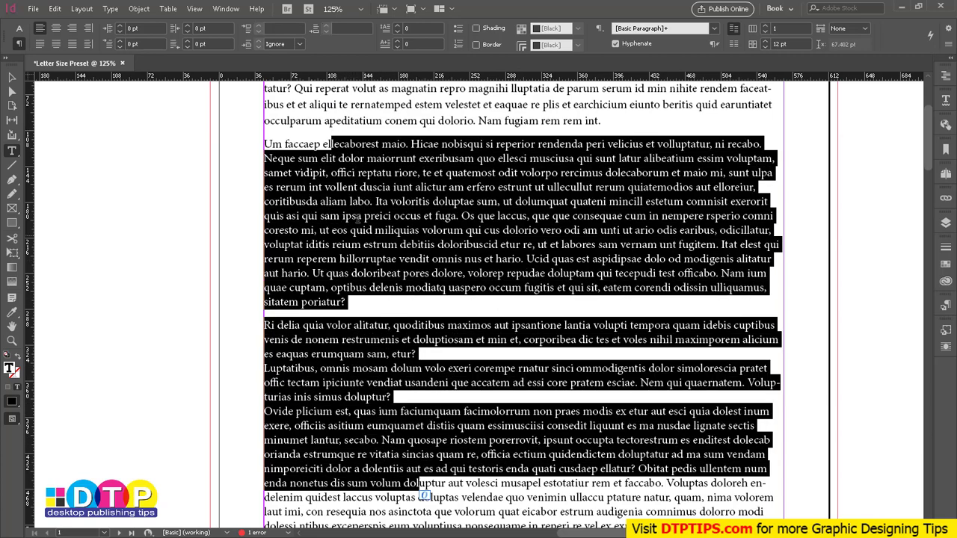
{"action": "left_click", "coordinate": [327, 143]}
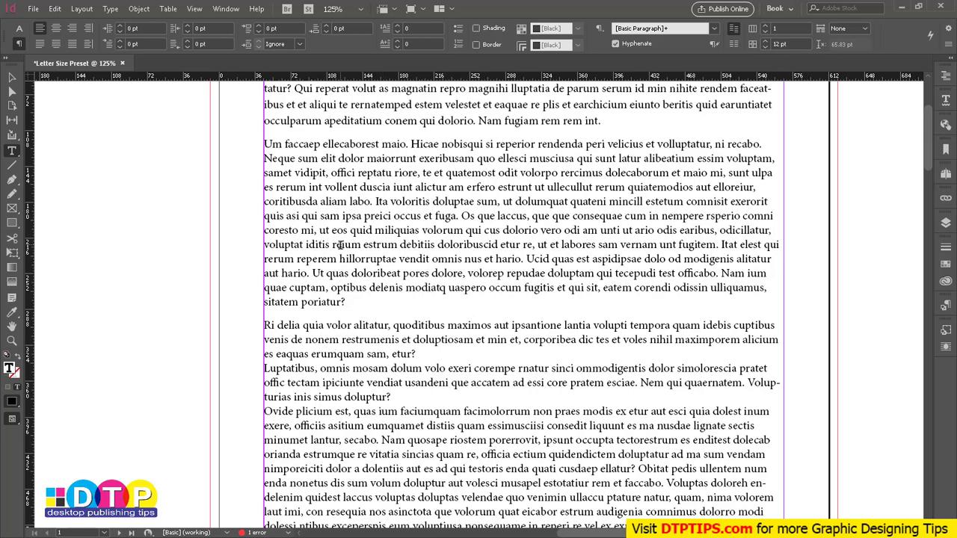
{"action": "scroll", "coordinate": [340, 245], "scroll_direction": "up", "scroll_amount": 1}
{"action": "left_click_drag", "start_coordinate": [345, 339], "coordinate": [255, 196]}
Insert a line reading "MAIN HEADING" above the first paragraph
{"action": "left_click", "coordinate": [658, 154]}
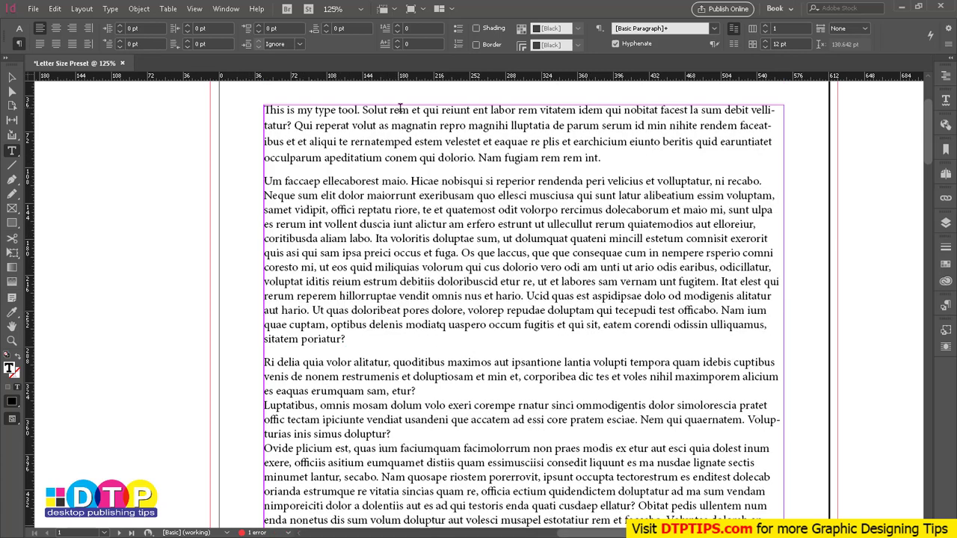
{"action": "key", "text": "Return"}
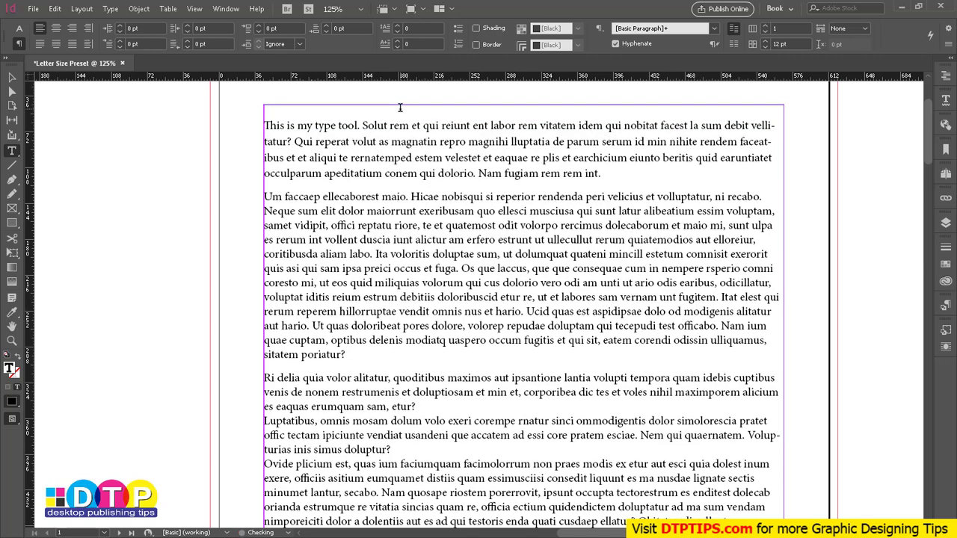
{"action": "type", "text": "MAIN HEADI"}
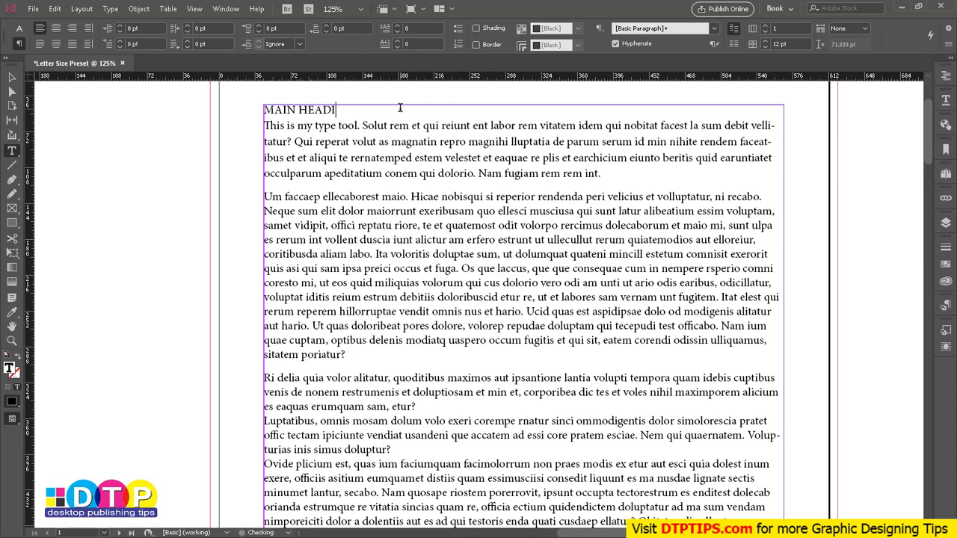
{"action": "type", "text": "NG"}
Insert a line reading "SUB HEADING" between the first and second body paragraphs
{"action": "left_click", "coordinate": [641, 181]}
{"action": "key", "text": "Return"}
{"action": "type", "text": "SUB HEADING"}
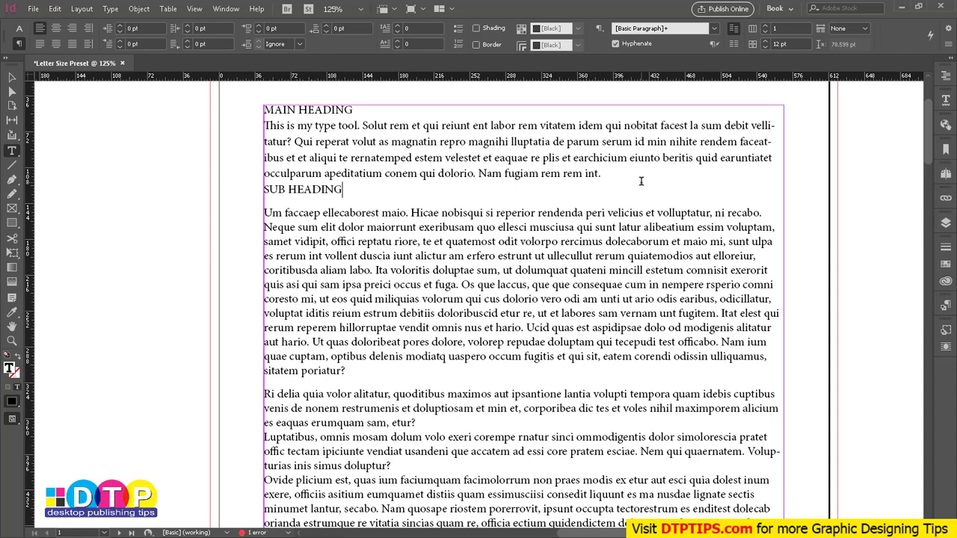
Set the space before the SUB HEADING line to 15 pt
{"action": "left_click", "coordinate": [297, 189]}
{"action": "key", "text": "shift+Right"}
{"action": "left_click", "coordinate": [285, 28]}
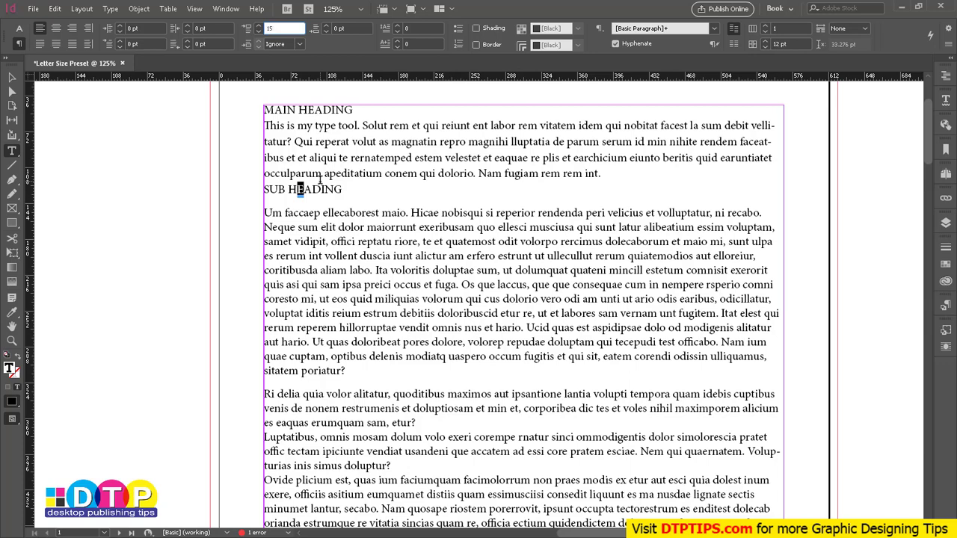
{"action": "key", "text": "Return"}
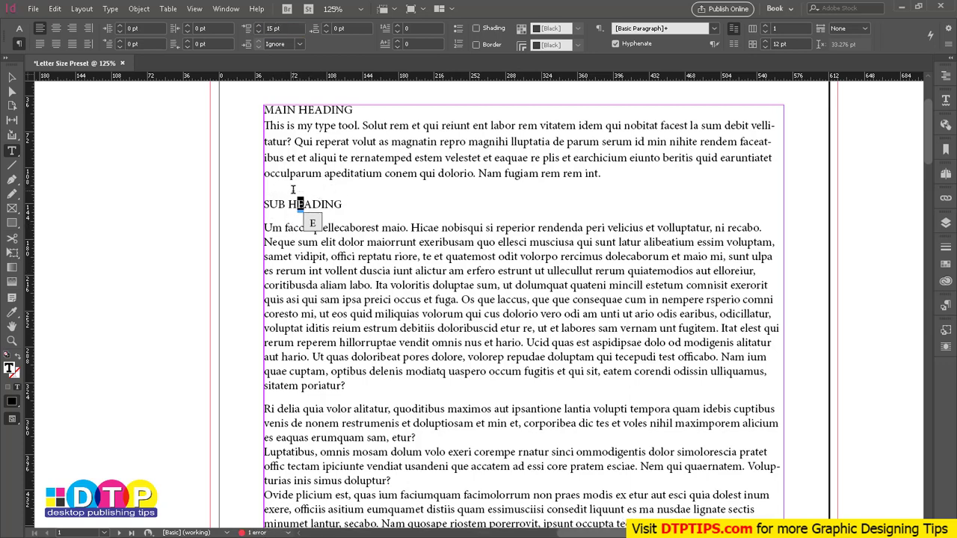
Set the space before the body paragraph below SUB HEADING to 5 pt
{"action": "left_click", "coordinate": [280, 228]}
{"action": "left_click", "coordinate": [289, 28]}
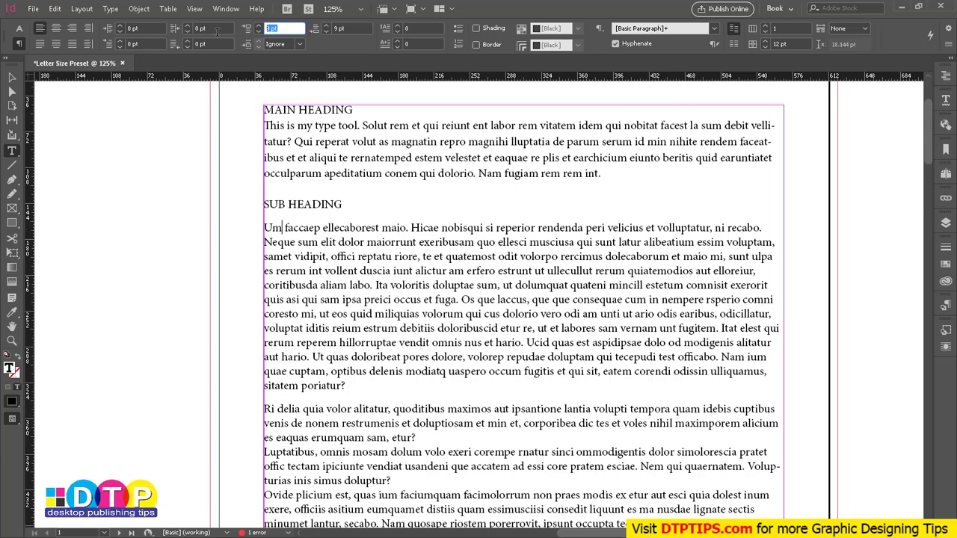
{"action": "type", "text": "5"}
{"action": "key", "text": "Return"}
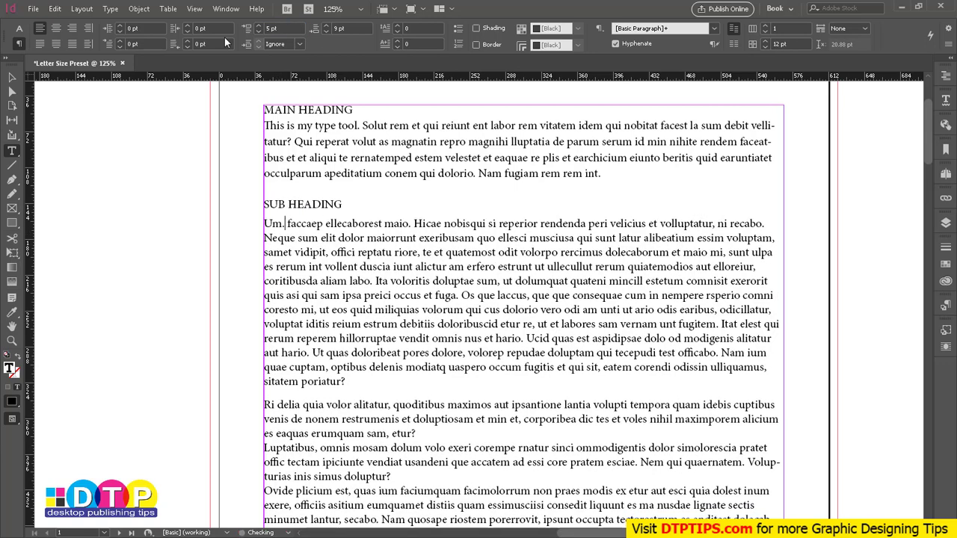
Compare the paragraph spacing of SUB HEADING with that of the paragraph below it
{"action": "left_click", "coordinate": [286, 224]}
{"action": "left_click_drag", "start_coordinate": [271, 205], "coordinate": [310, 252]}
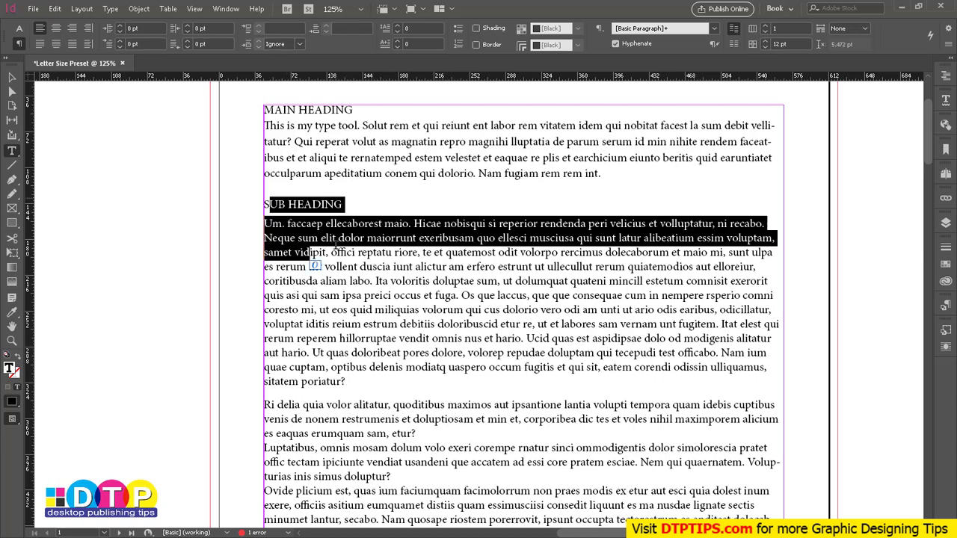
{"action": "left_click", "coordinate": [306, 210]}
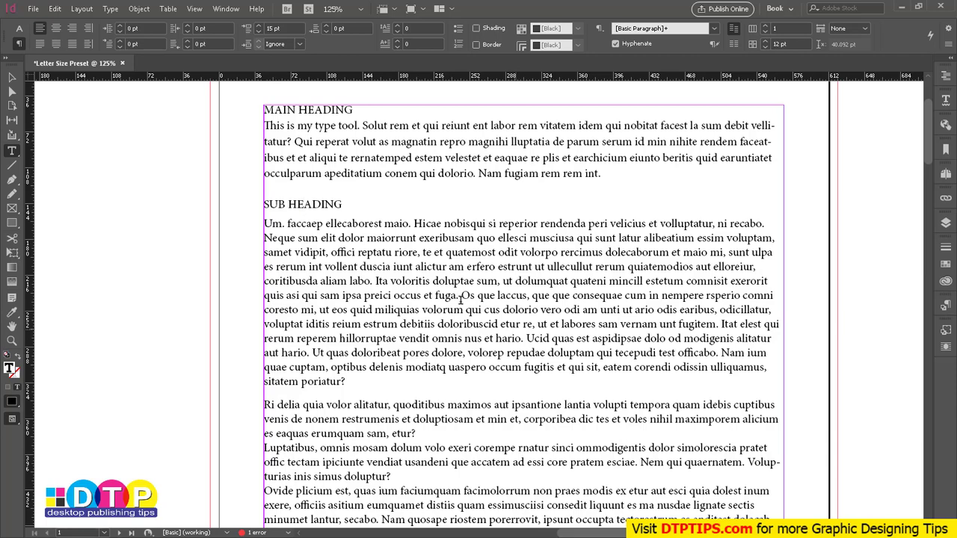
{"action": "left_click_drag", "start_coordinate": [285, 204], "coordinate": [313, 209]}
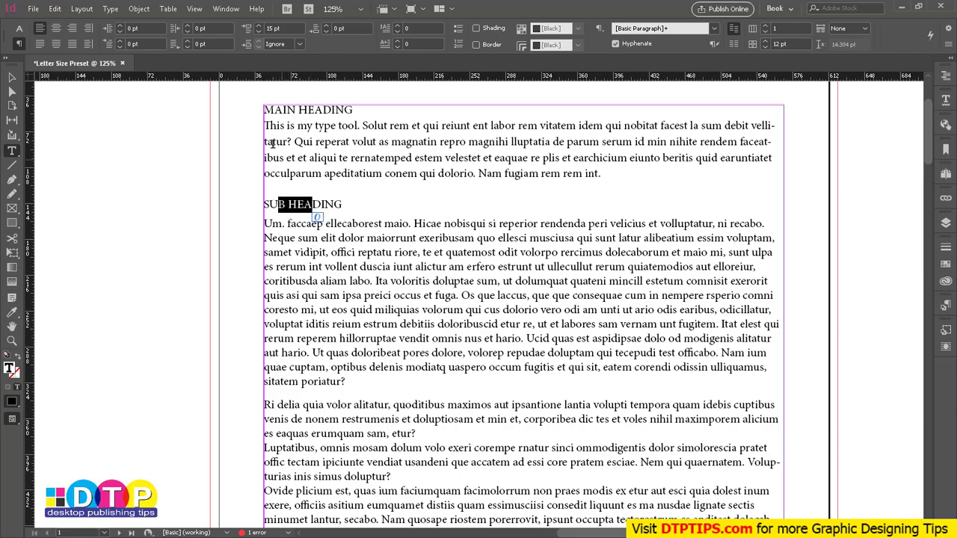
Set the font size of the MAIN HEADING line to 18 pt
{"action": "left_click_drag", "start_coordinate": [356, 110], "coordinate": [258, 114]}
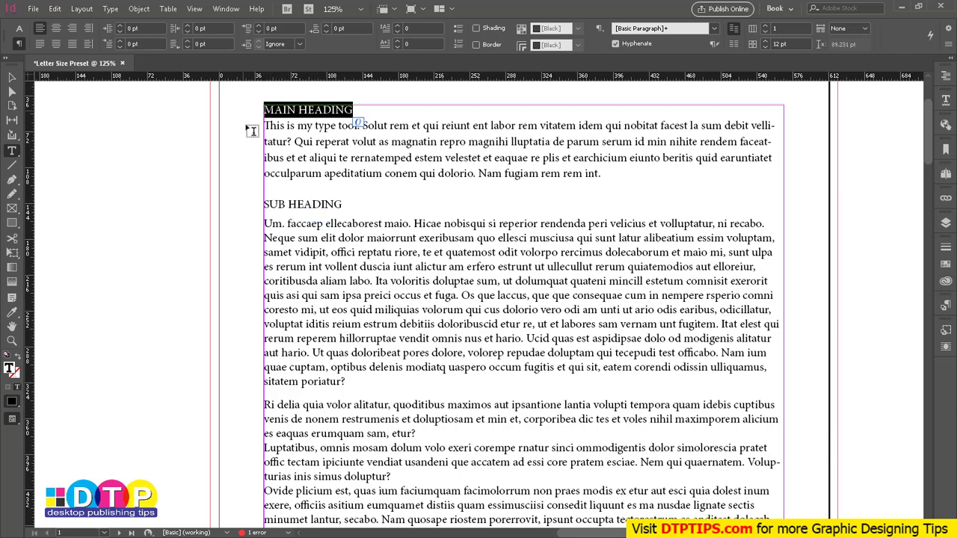
{"action": "left_click", "coordinate": [18, 29]}
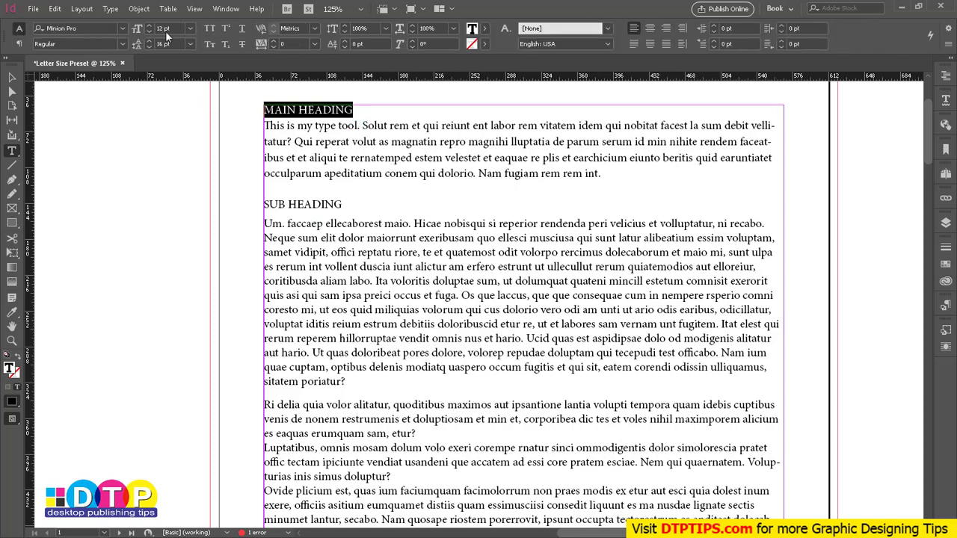
{"action": "type", "text": "18"}
{"action": "key", "text": "Return"}
Apply All Caps to the words "This is my" at the start of the first body paragraph
{"action": "left_click", "coordinate": [355, 146]}
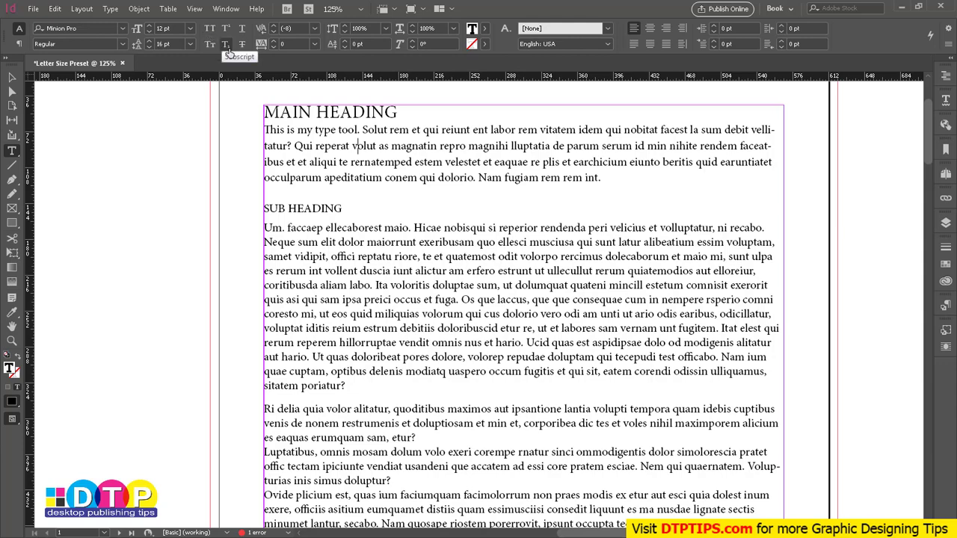
{"action": "double_click", "coordinate": [310, 132]}
{"action": "key", "text": "shift+Home"}
{"action": "key", "text": "ctrl+shift+k"}
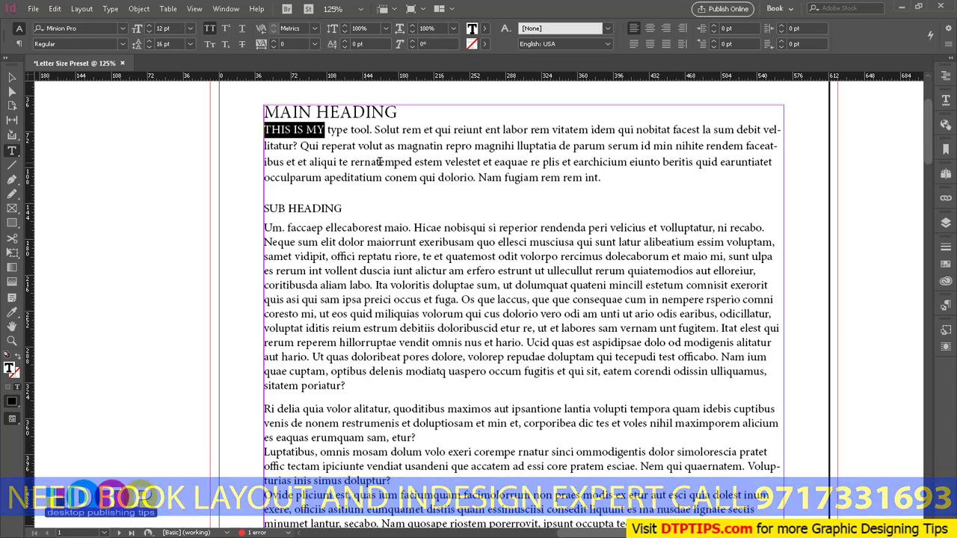
Increase the tracking of "Qui reperat volut as magnatin" in the first body paragraph to 220
{"action": "left_click", "coordinate": [326, 140]}
{"action": "left_click_drag", "start_coordinate": [298, 146], "coordinate": [449, 159]}
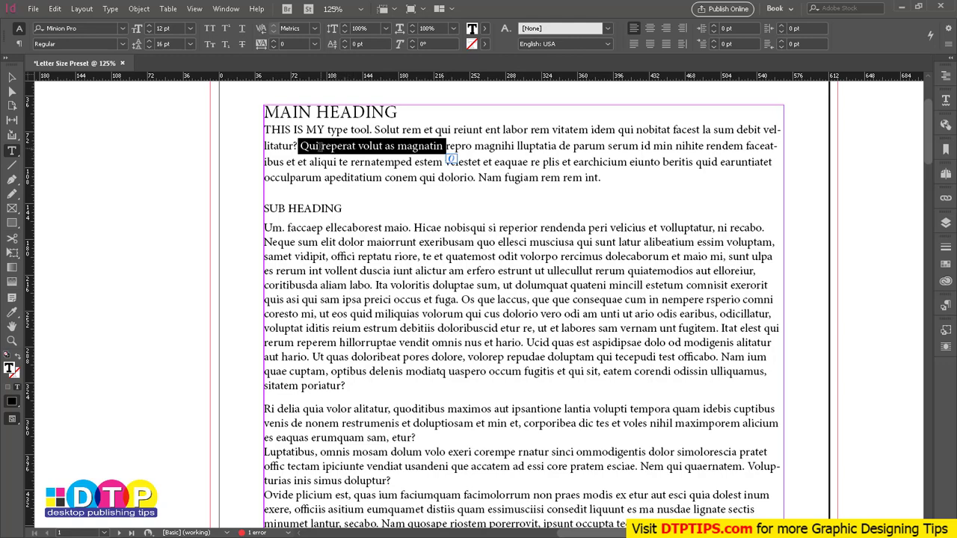
{"action": "left_click", "coordinate": [274, 41]}
{"action": "left_click", "coordinate": [274, 41]}
{"action": "left_click", "coordinate": [274, 41]}
{"action": "left_click", "coordinate": [274, 42]}
{"action": "left_click", "coordinate": [274, 42]}
{"action": "left_click", "coordinate": [273, 41]}
{"action": "left_click", "coordinate": [274, 41]}
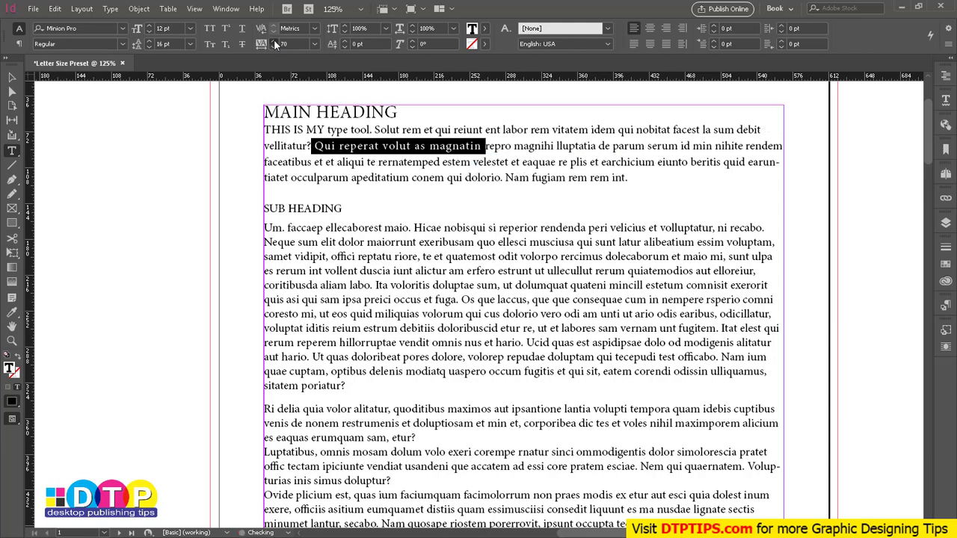
{"action": "left_click", "coordinate": [273, 42]}
{"action": "left_click", "coordinate": [274, 41]}
{"action": "left_click", "coordinate": [274, 41]}
{"action": "left_click", "coordinate": [274, 41]}
{"action": "left_click", "coordinate": [274, 41]}
{"action": "left_click", "coordinate": [274, 41]}
{"action": "left_click", "coordinate": [274, 41]}
{"action": "left_click", "coordinate": [273, 41]}
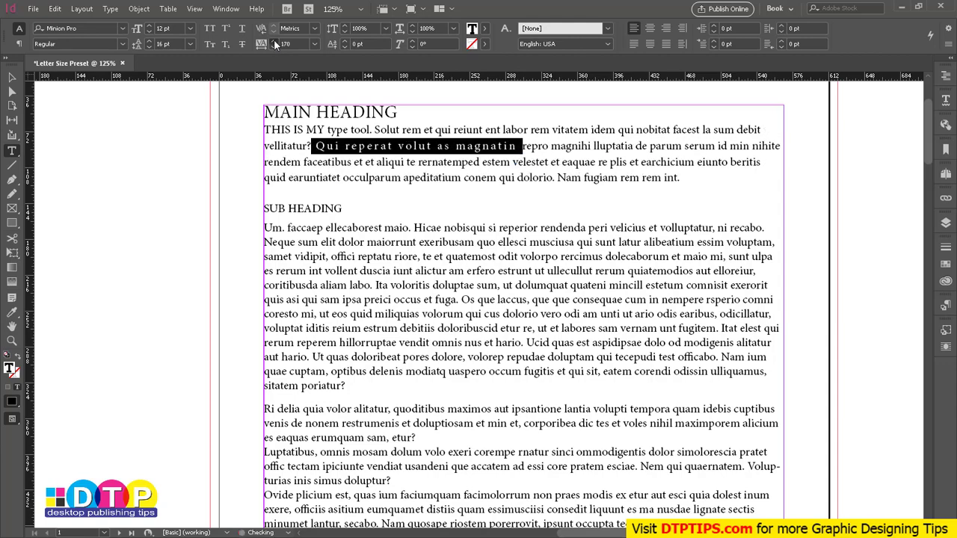
{"action": "left_click", "coordinate": [274, 41]}
{"action": "left_click", "coordinate": [274, 41]}
{"action": "left_click", "coordinate": [273, 41]}
{"action": "left_click", "coordinate": [274, 41]}
{"action": "left_click", "coordinate": [273, 41]}
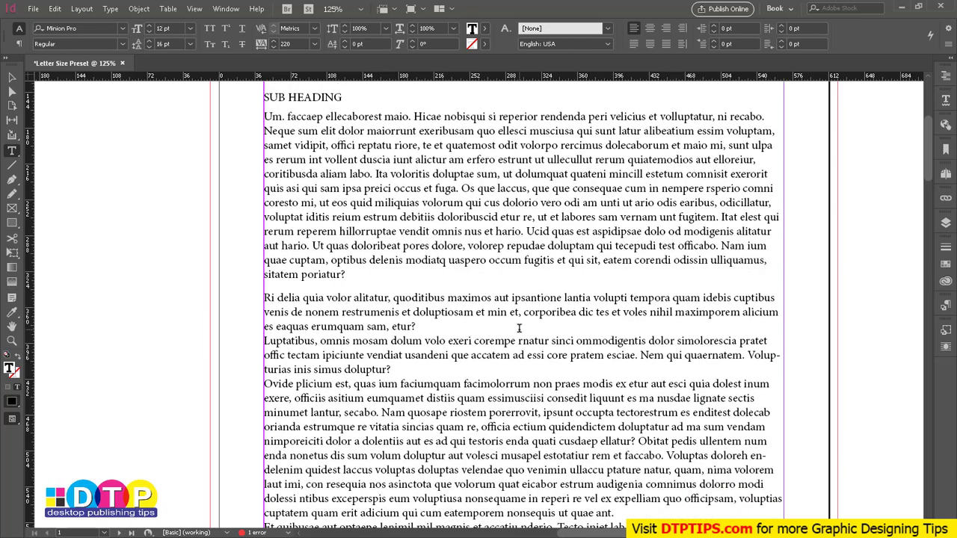
Locate the "Cabo." paragraph on page 2 and examine its short last line, "quatur?"
{"action": "scroll", "coordinate": [518, 327], "scroll_direction": "down", "scroll_amount": 4}
{"action": "scroll", "coordinate": [530, 330], "scroll_direction": "down", "scroll_amount": 20}
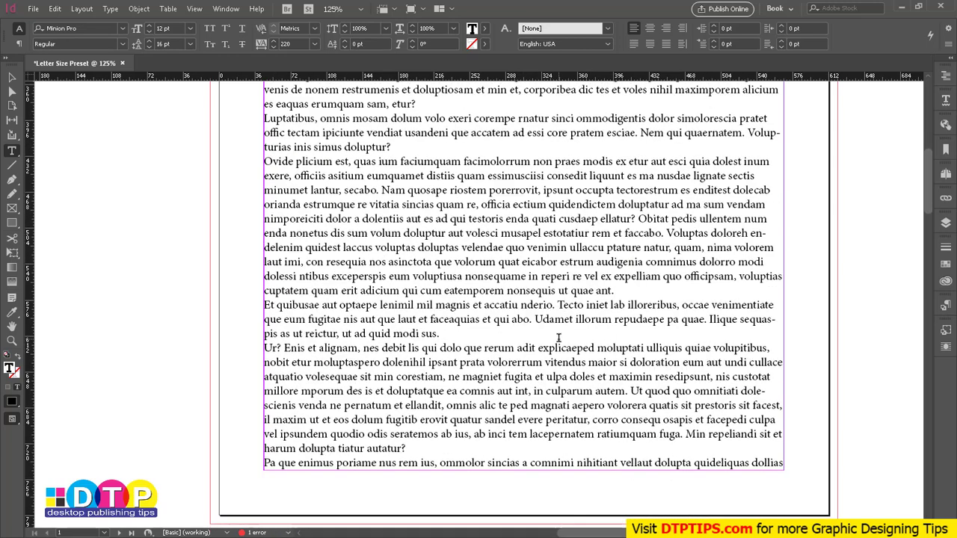
{"action": "scroll", "coordinate": [508, 343], "scroll_direction": "left", "scroll_amount": 15}
{"action": "scroll", "coordinate": [508, 343], "scroll_direction": "down", "scroll_amount": 5}
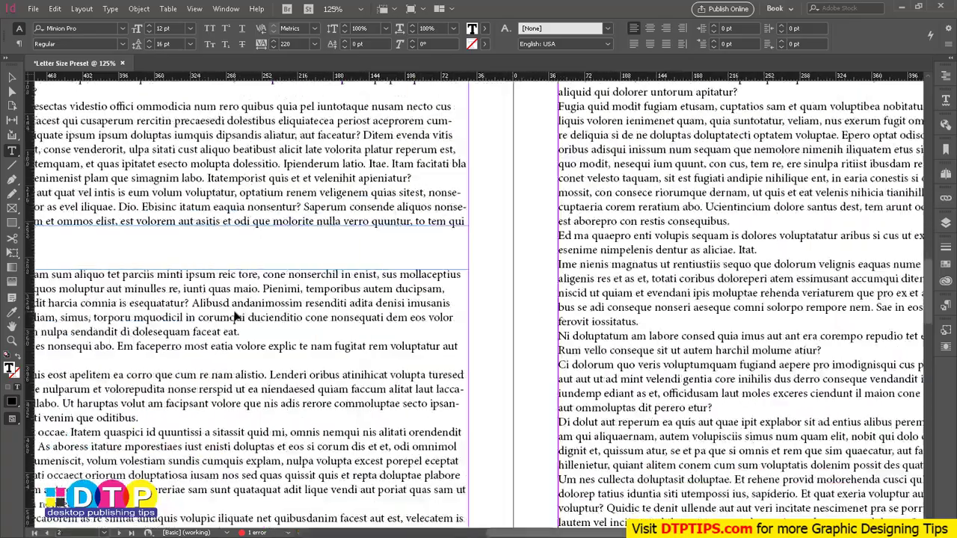
{"action": "scroll", "coordinate": [458, 300], "scroll_direction": "right", "scroll_amount": 5}
{"action": "scroll", "coordinate": [458, 300], "scroll_direction": "down", "scroll_amount": 8}
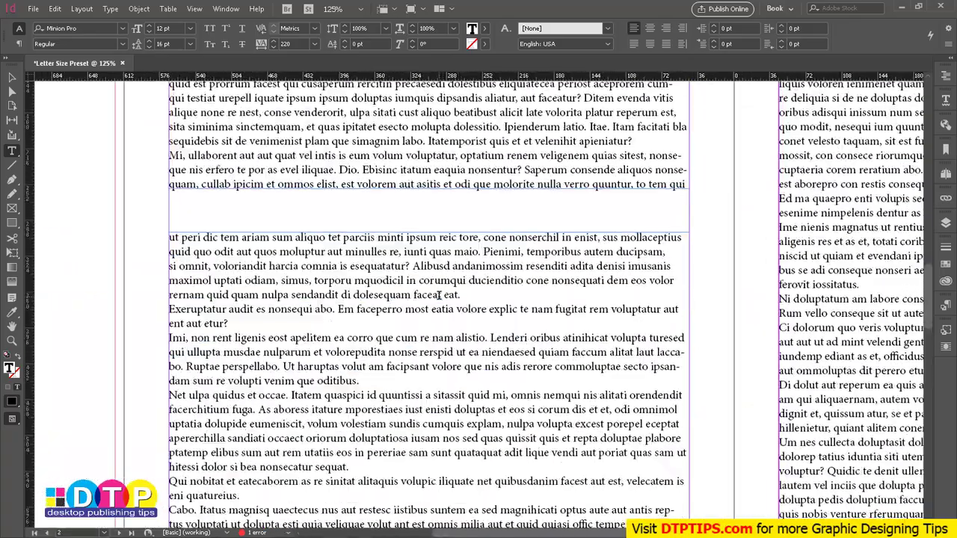
{"action": "left_click_drag", "start_coordinate": [173, 427], "coordinate": [196, 428]}
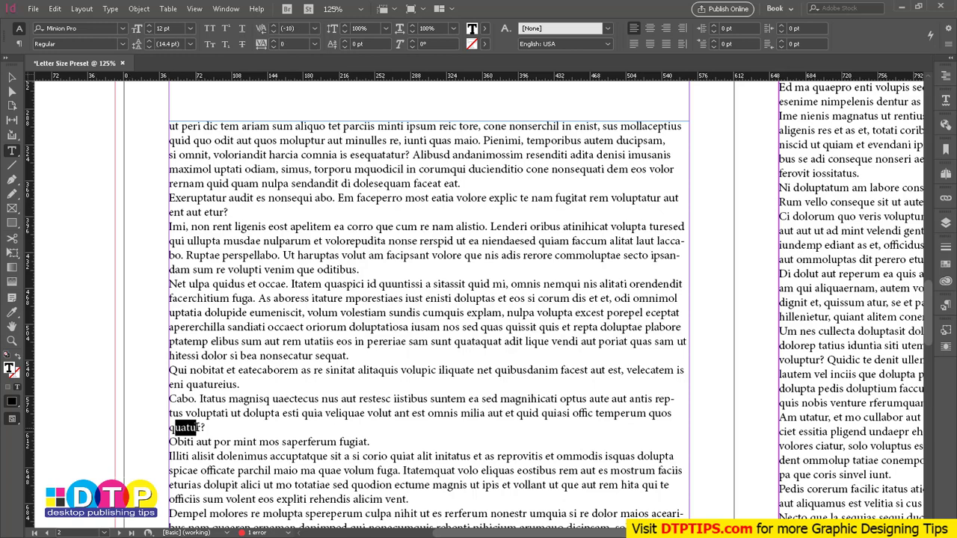
{"action": "left_click", "coordinate": [182, 427]}
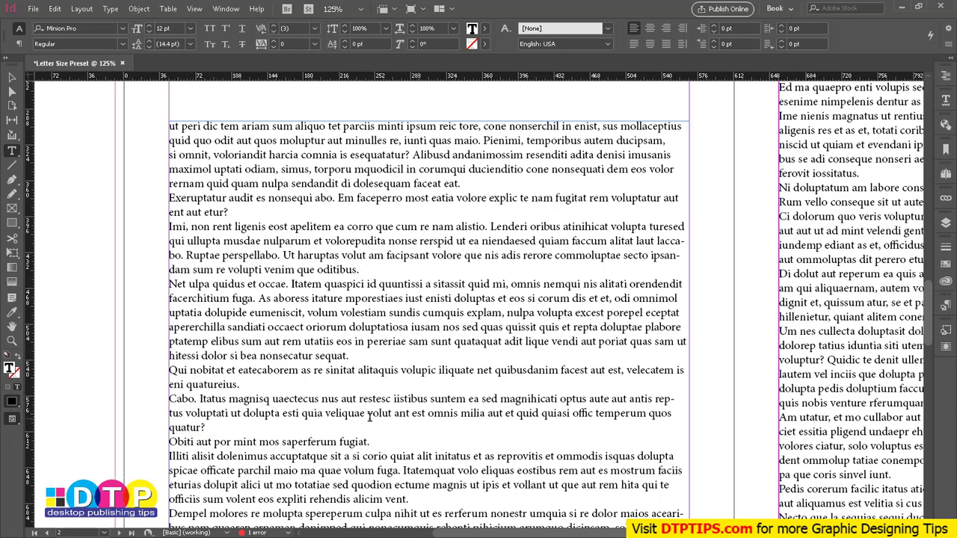
Set the tracking of "esti quia veliquae volut ant est omnis milia au" in the "Cabo." paragraph to 20
{"action": "left_click_drag", "start_coordinate": [283, 414], "coordinate": [508, 416]}
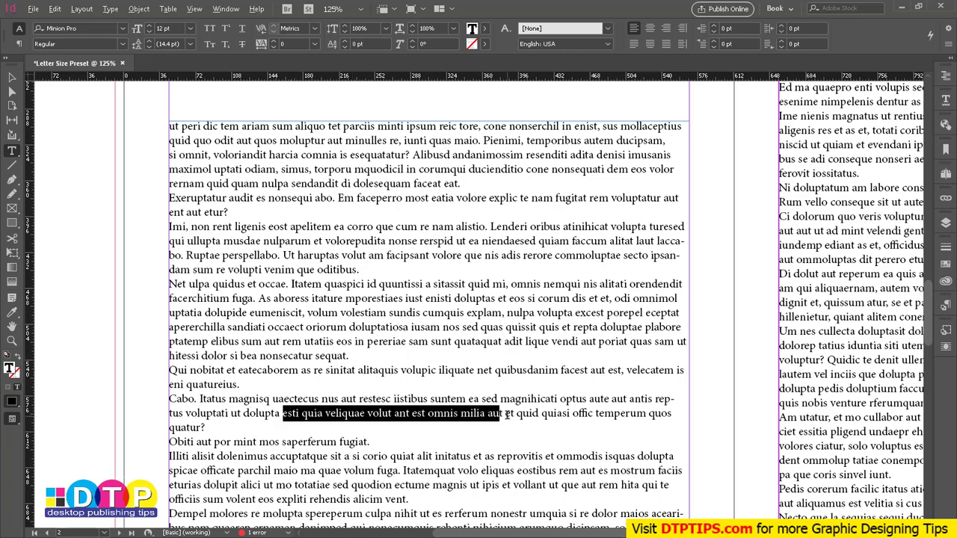
{"action": "key", "text": "alt+Right"}
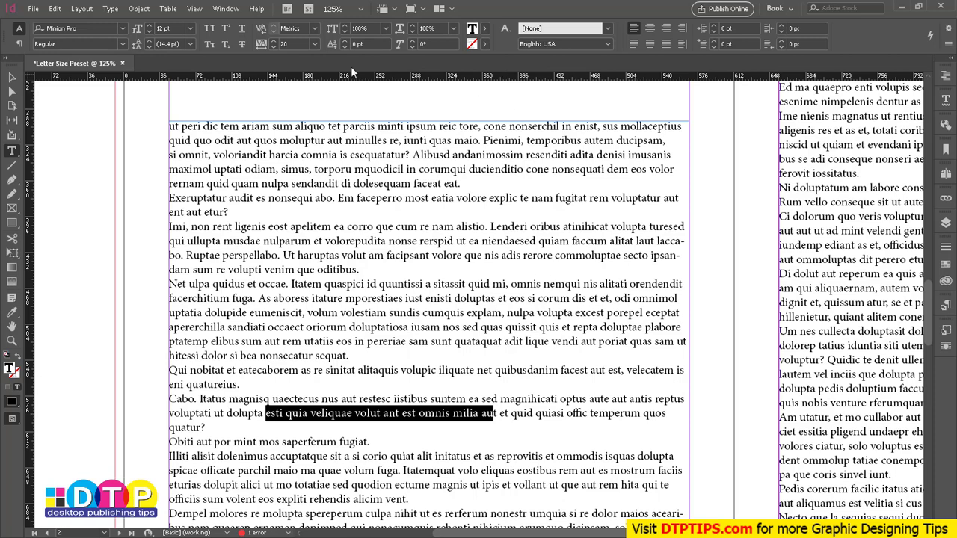
{"action": "key", "text": "alt+Right"}
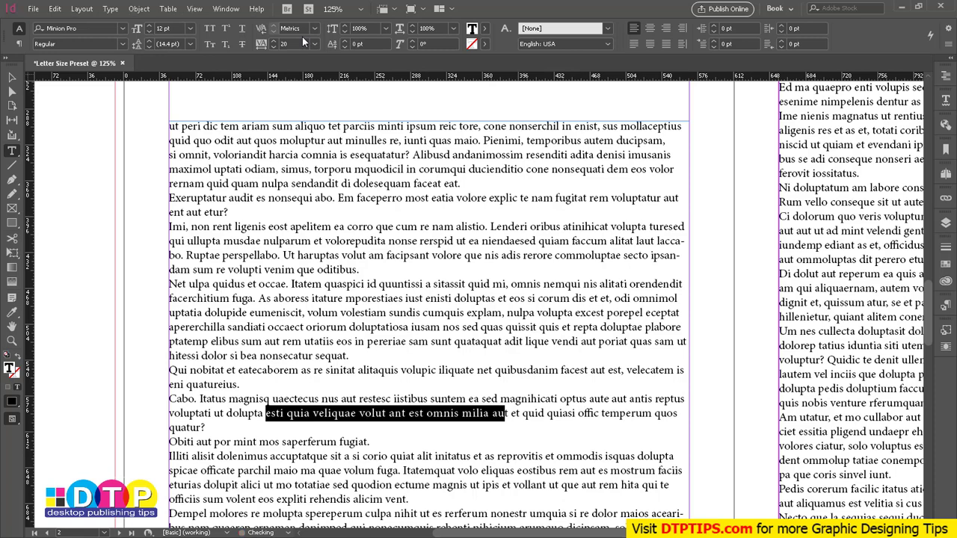
{"action": "key", "text": "alt+Left"}
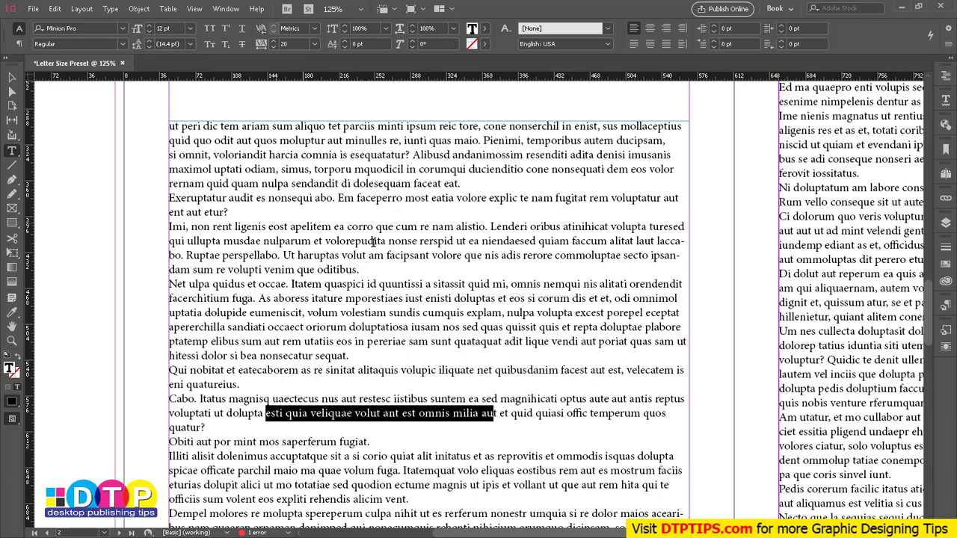
Reset the tracking of the "Cabo." paragraph's second line to 0
{"action": "left_click_drag", "start_coordinate": [668, 413], "coordinate": [169, 413]}
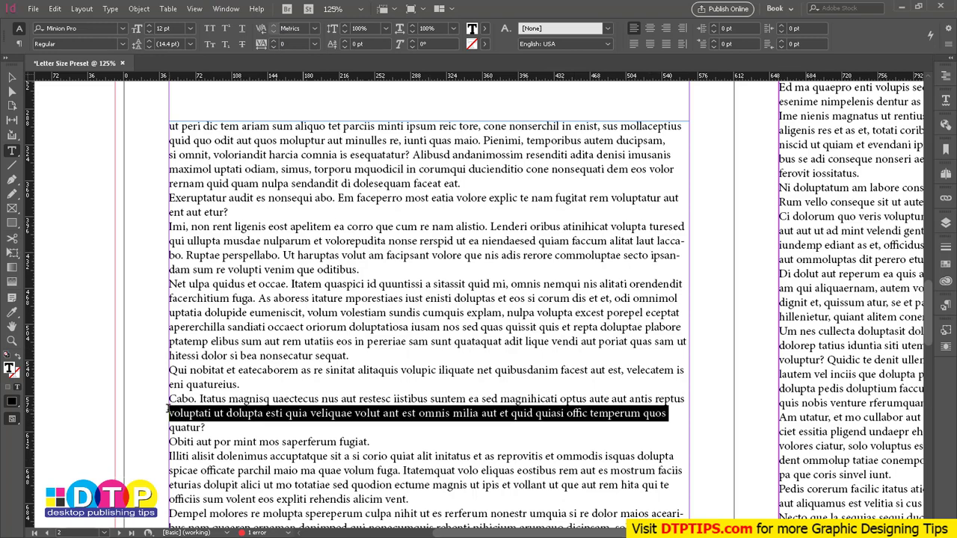
{"action": "left_click", "coordinate": [290, 43]}
{"action": "left_click", "coordinate": [12, 78]}
{"action": "double_click", "coordinate": [255, 406]}
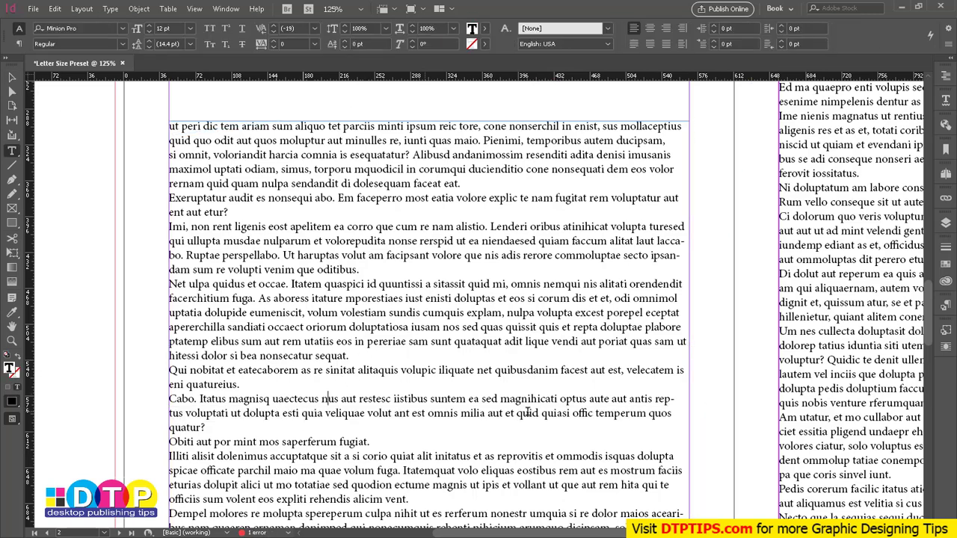
Tighten the tracking from "uaectecus" to "omnis" in the "Cabo." paragraph, trying -40 and -20 before settling on -10
{"action": "left_click_drag", "start_coordinate": [263, 400], "coordinate": [457, 413]}
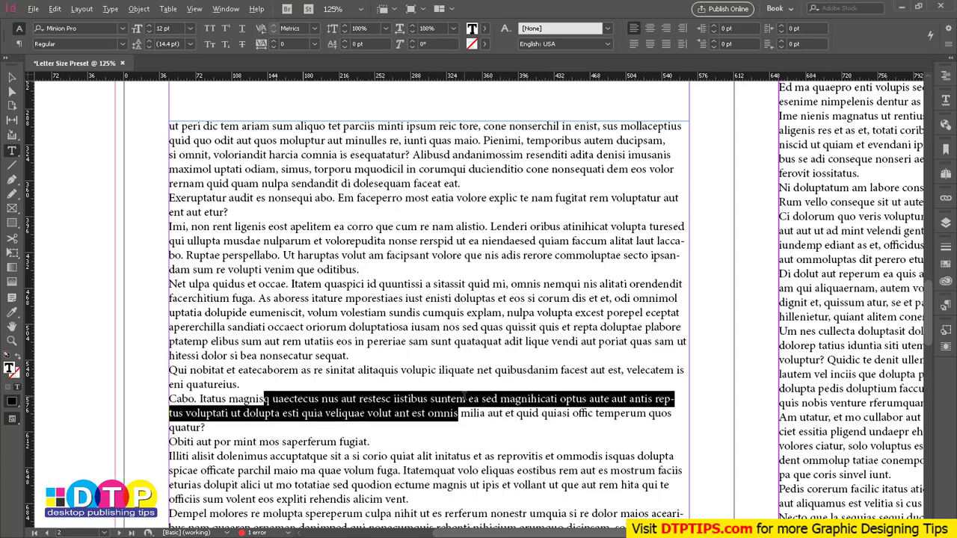
{"action": "key", "text": "alt+Left"}
{"action": "key", "text": "alt+Left"}
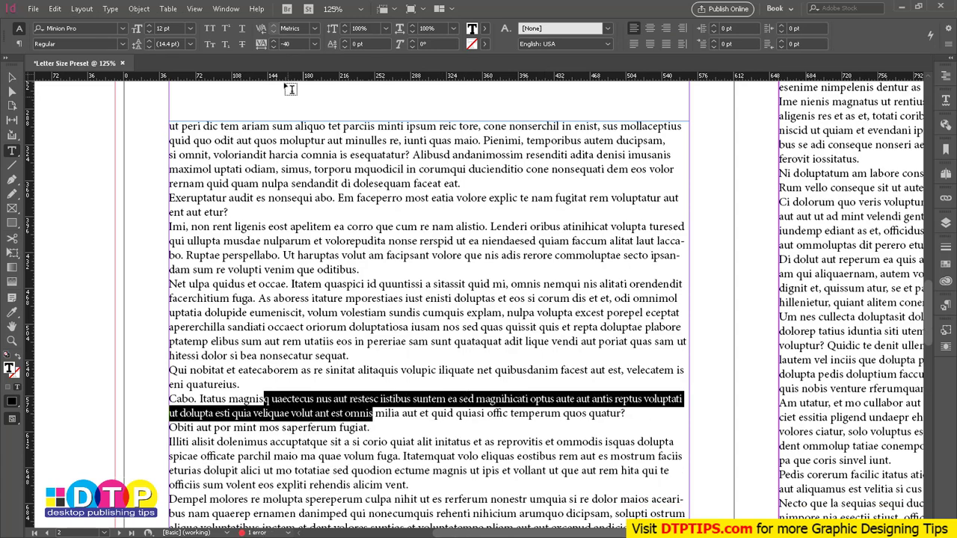
{"action": "left_click", "coordinate": [292, 42]}
{"action": "type", "text": "-20"}
{"action": "key", "text": "Return"}
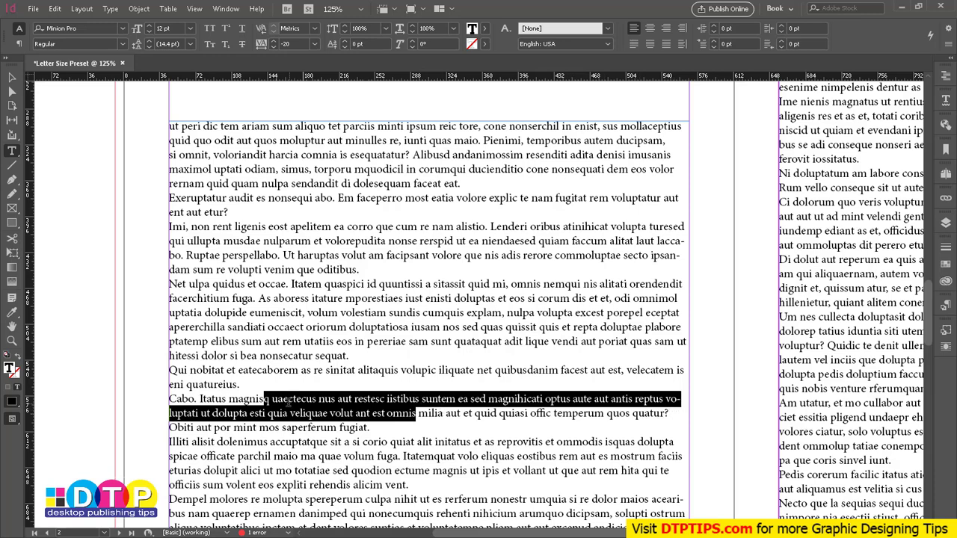
{"action": "double_click", "coordinate": [290, 44]}
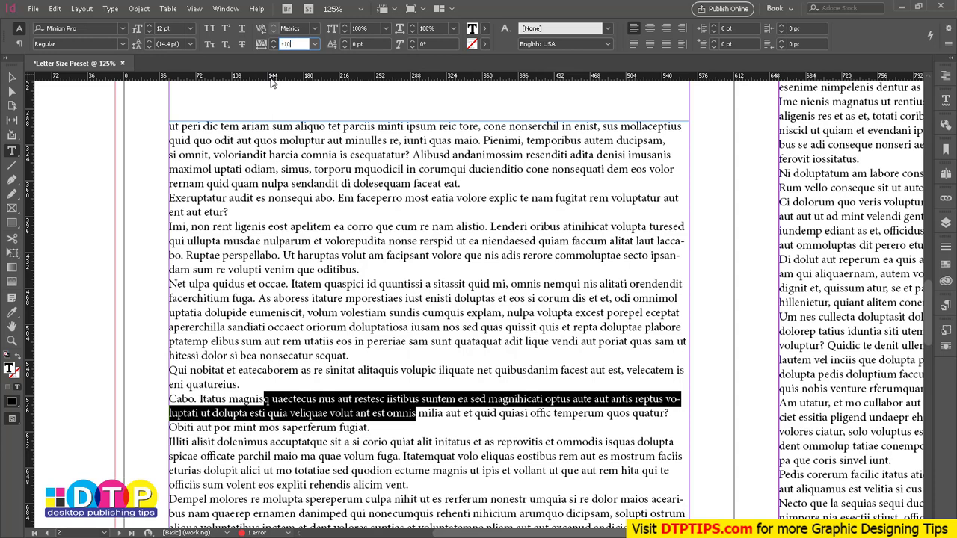
{"action": "key", "text": "Return"}
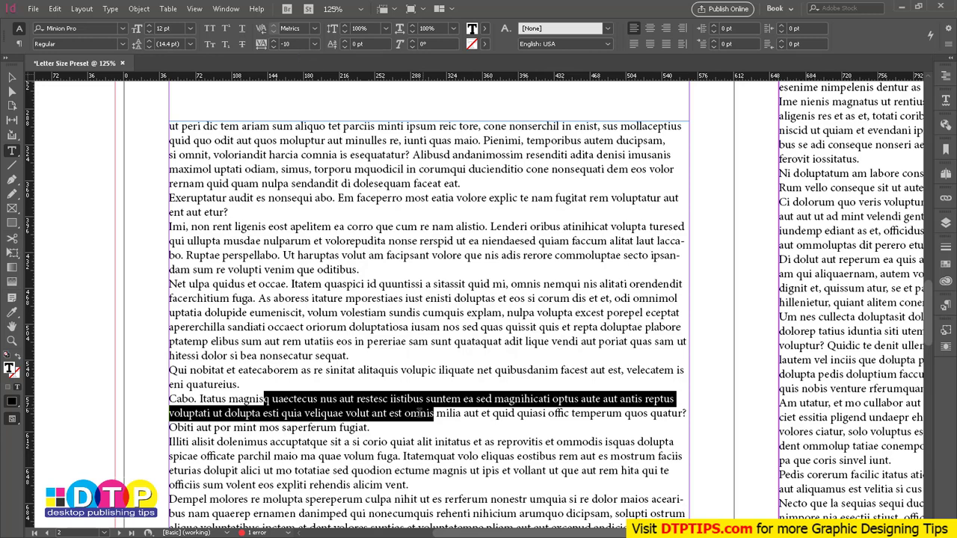
{"action": "left_click", "coordinate": [422, 412]}
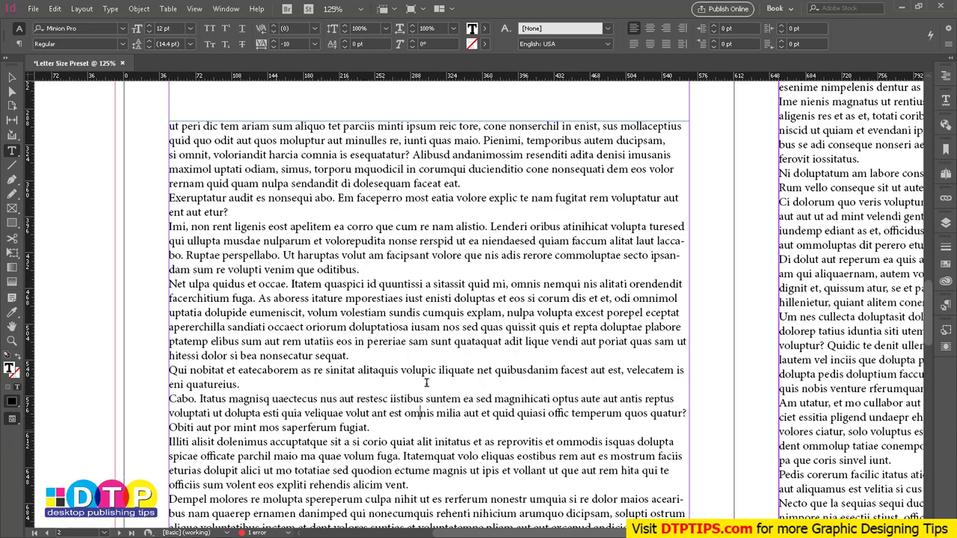
Look through the document from the MAIN HEADING on page 1 to the THIS IS HEADING frame on page 5
{"action": "scroll", "coordinate": [243, 152], "scroll_direction": "up", "scroll_amount": 1}
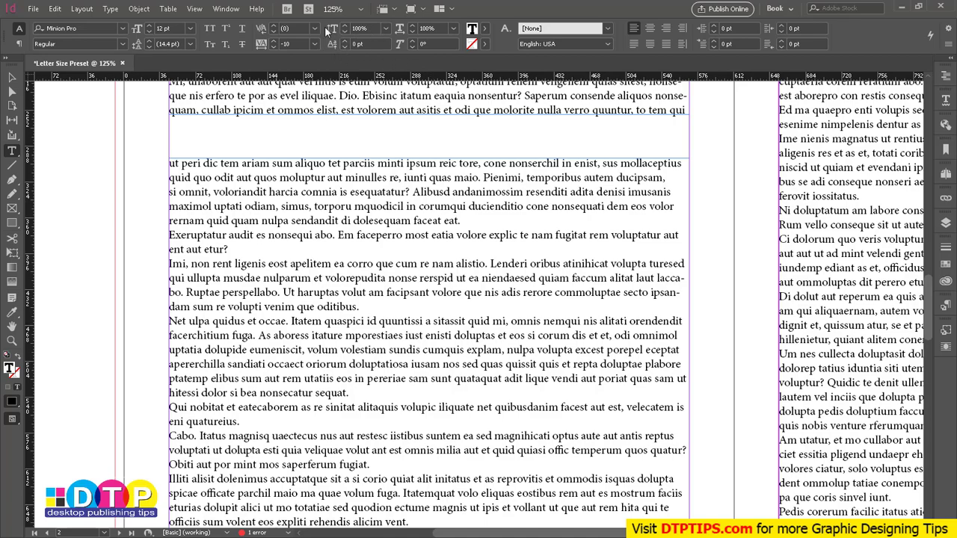
{"action": "scroll", "coordinate": [558, 291], "scroll_direction": "up", "scroll_amount": 10}
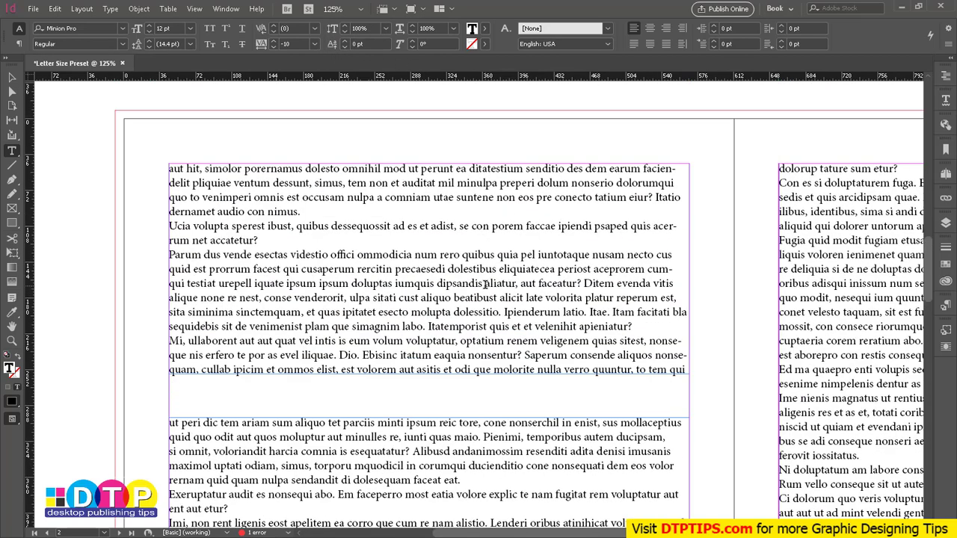
{"action": "scroll", "coordinate": [561, 291], "scroll_direction": "right", "scroll_amount": 5}
{"action": "scroll", "coordinate": [616, 274], "scroll_direction": "up", "scroll_amount": 15}
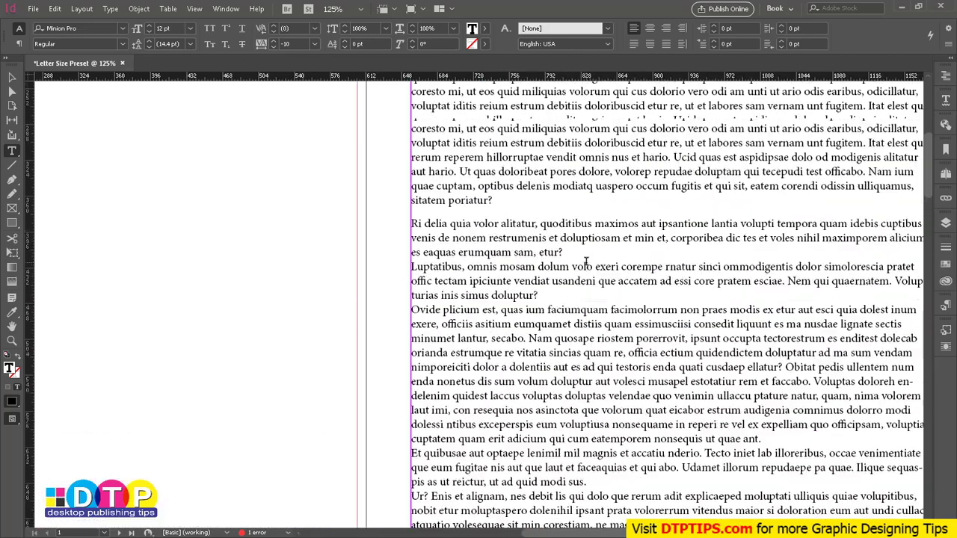
{"action": "scroll", "coordinate": [495, 225], "scroll_direction": "up", "scroll_amount": 3}
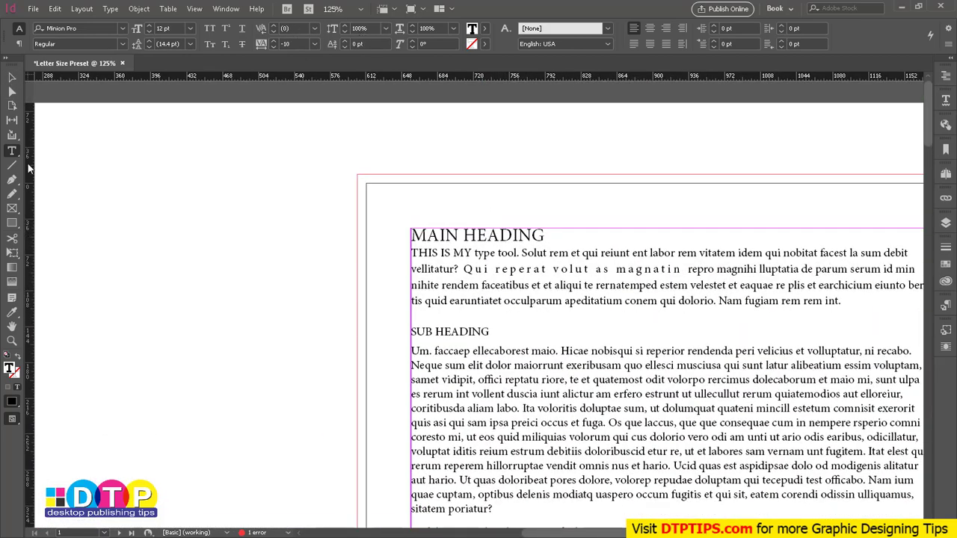
{"action": "scroll", "coordinate": [416, 261], "scroll_direction": "down", "scroll_amount": 12}
{"action": "scroll", "coordinate": [561, 291], "scroll_direction": "down", "scroll_amount": 15}
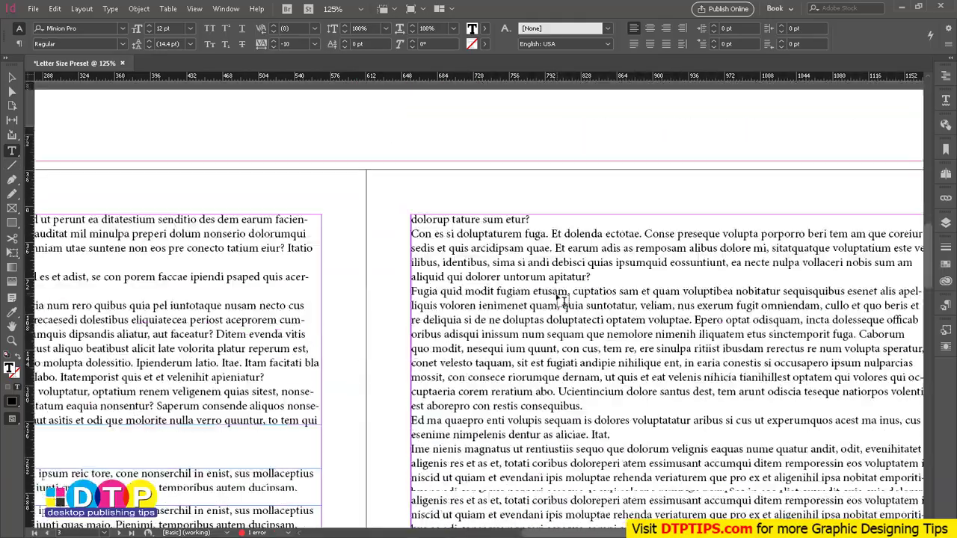
{"action": "scroll", "coordinate": [542, 293], "scroll_direction": "down", "scroll_amount": 2}
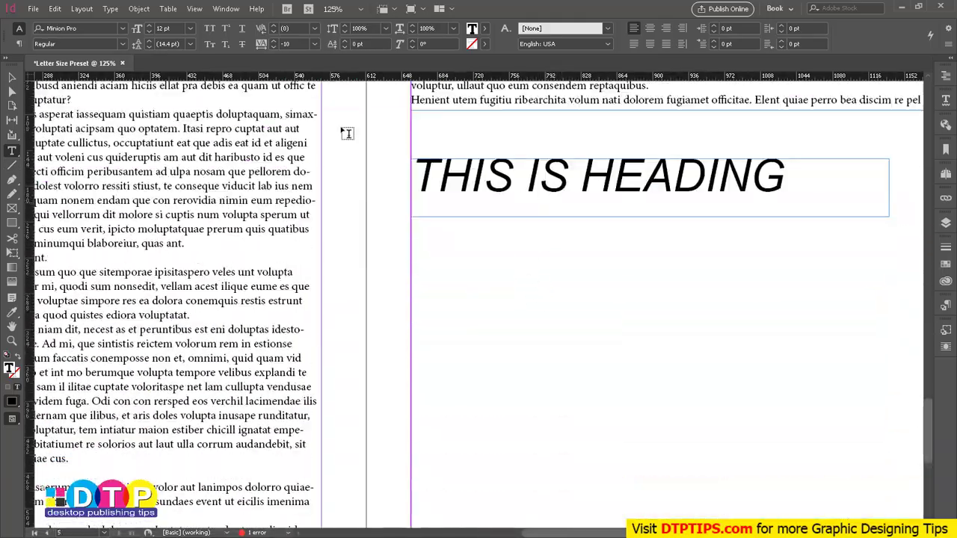
Stretch the THIS IS HEADING frame and its text vertically to about 125 pt high, and undo the stretch
{"action": "left_click", "coordinate": [12, 77]}
{"action": "left_click", "coordinate": [491, 204]}
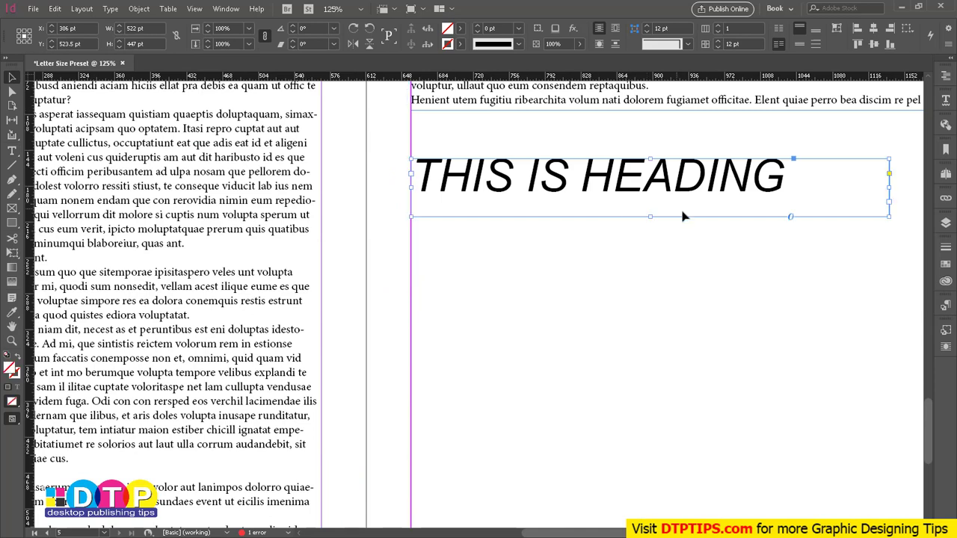
{"action": "left_click_drag", "start_coordinate": [649, 216], "coordinate": [662, 285]}
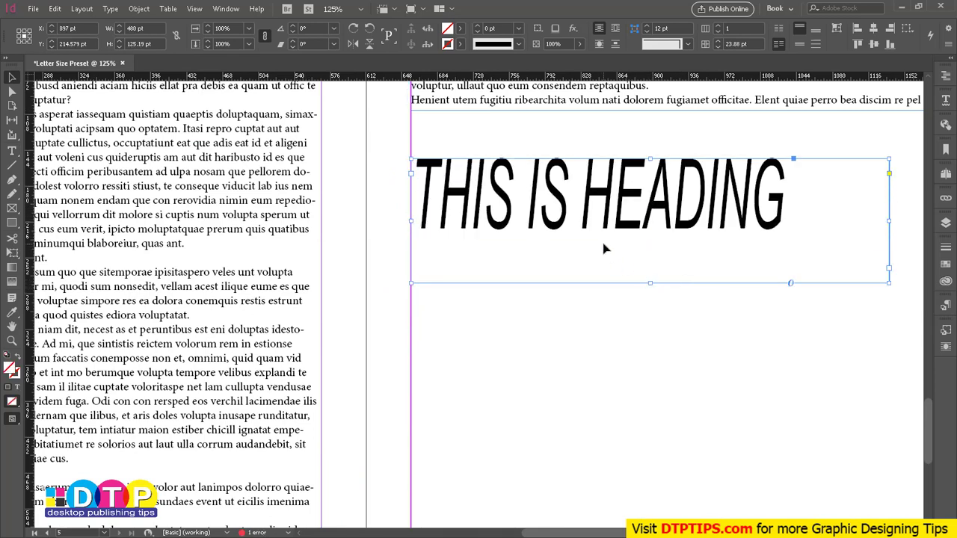
{"action": "key", "text": "t"}
{"action": "left_click", "coordinate": [777, 187]}
{"action": "left_click_drag", "start_coordinate": [776, 187], "coordinate": [440, 193]}
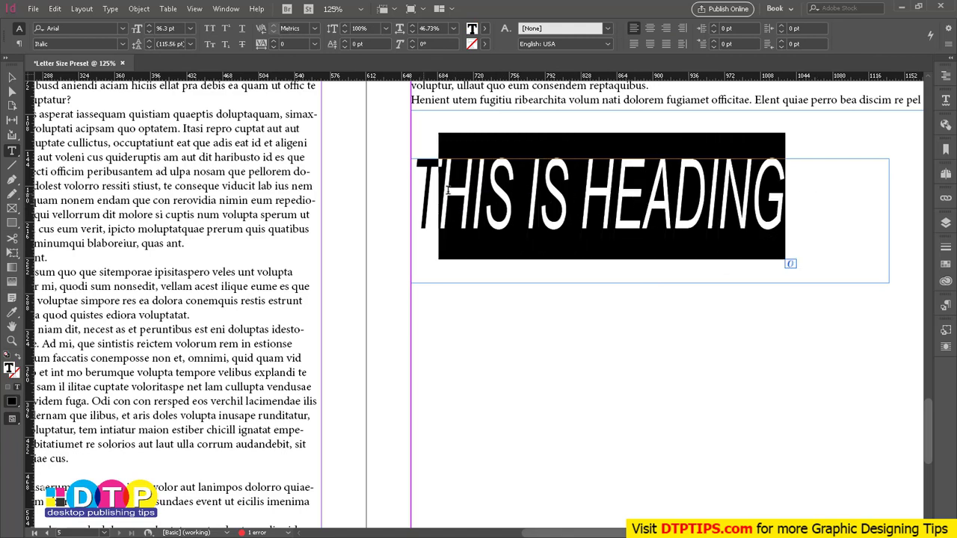
{"action": "key", "text": "ctrl+z"}
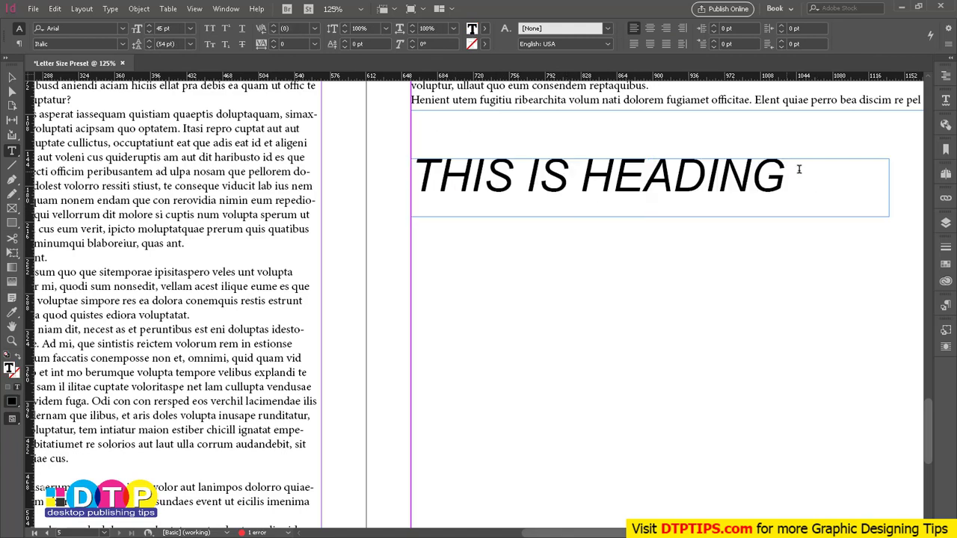
Raise the vertical scale of the THIS IS HEADING text in 1% increments up to 147%
{"action": "left_click_drag", "start_coordinate": [797, 167], "coordinate": [415, 168]}
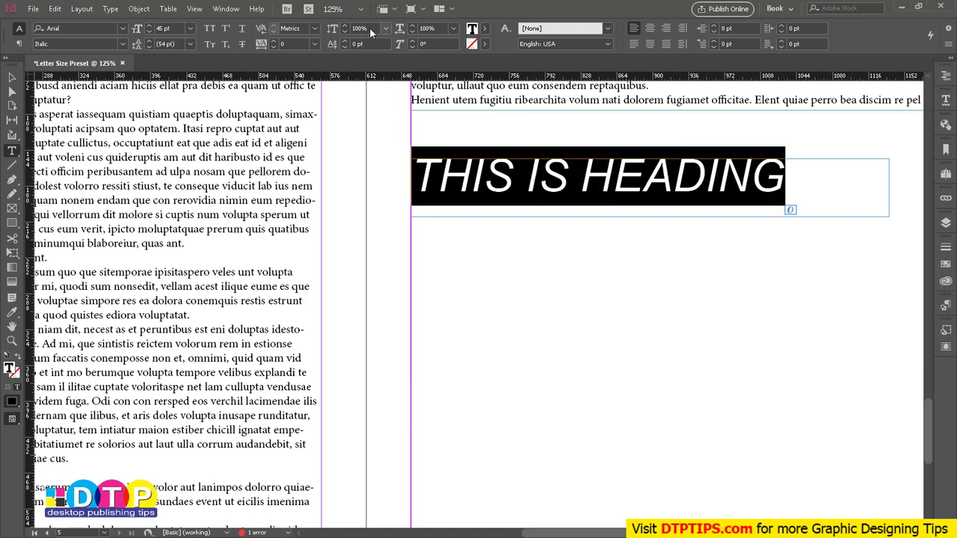
{"action": "left_click", "coordinate": [369, 27]}
{"action": "left_click", "coordinate": [345, 26]}
{"action": "left_click", "coordinate": [346, 26]}
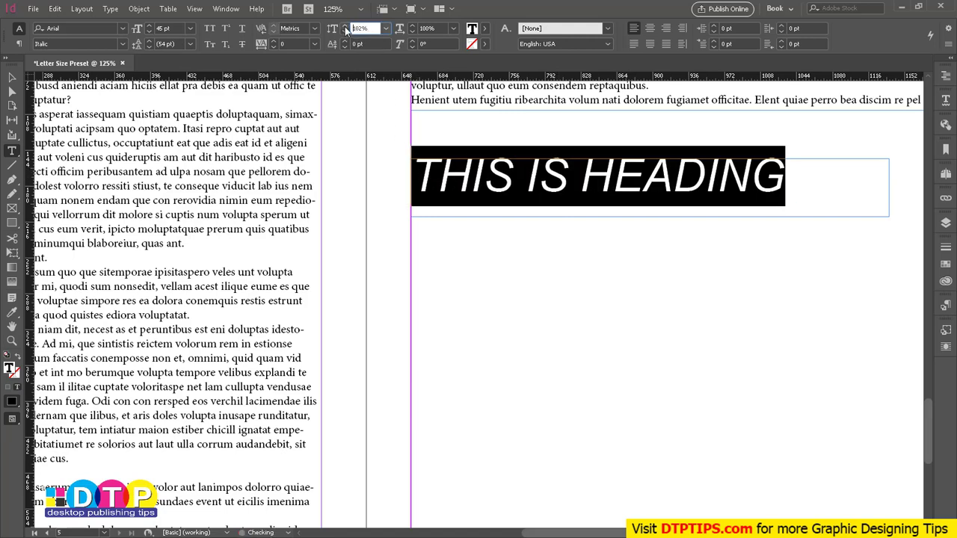
{"action": "left_click", "coordinate": [346, 26]}
{"action": "left_click", "coordinate": [346, 27]}
{"action": "left_click", "coordinate": [345, 26]}
{"action": "left_click", "coordinate": [345, 26]}
{"action": "left_click", "coordinate": [346, 26]}
{"action": "left_click", "coordinate": [346, 26]}
{"action": "left_click", "coordinate": [345, 26]}
{"action": "left_click", "coordinate": [346, 26]}
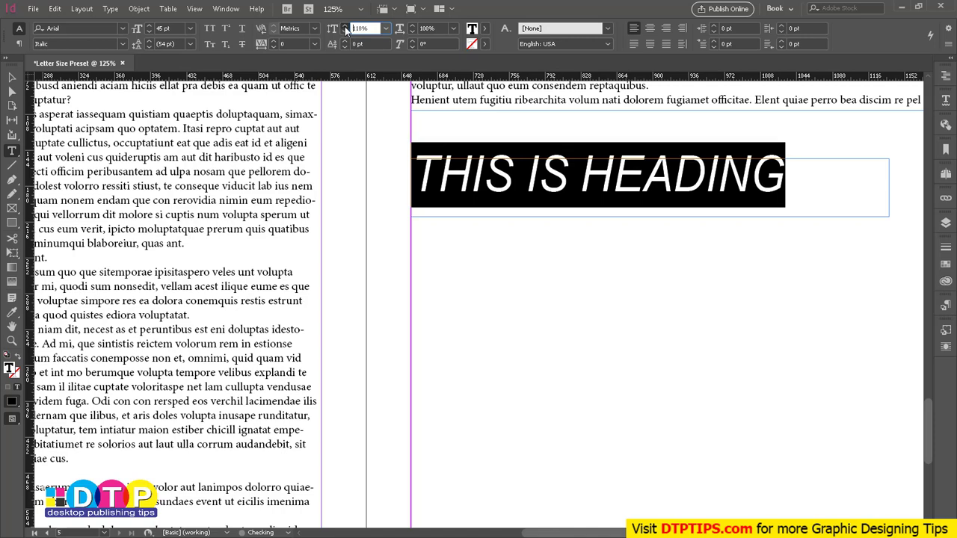
{"action": "left_click", "coordinate": [346, 26]}
{"action": "left_click", "coordinate": [346, 26]}
{"action": "left_click", "coordinate": [346, 26]}
{"action": "left_click", "coordinate": [346, 26]}
{"action": "left_click", "coordinate": [346, 26]}
{"action": "left_click", "coordinate": [346, 26]}
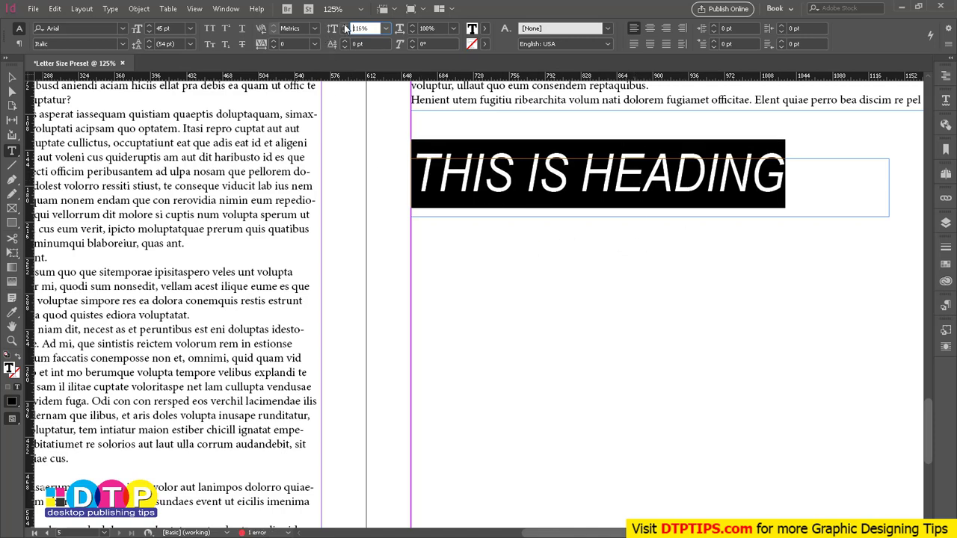
{"action": "left_click", "coordinate": [345, 27]}
{"action": "left_click", "coordinate": [346, 26]}
{"action": "left_click", "coordinate": [346, 26]}
{"action": "left_click", "coordinate": [346, 26]}
{"action": "left_click", "coordinate": [345, 27]}
{"action": "left_click", "coordinate": [346, 26]}
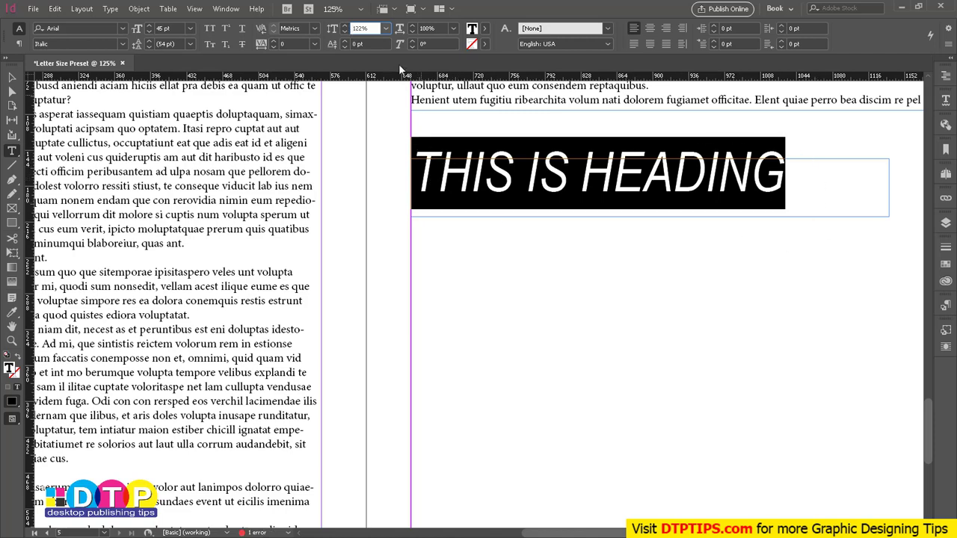
{"action": "left_click", "coordinate": [346, 26]}
{"action": "left_click", "coordinate": [345, 26]}
{"action": "left_click", "coordinate": [346, 26]}
{"action": "left_click", "coordinate": [346, 26]}
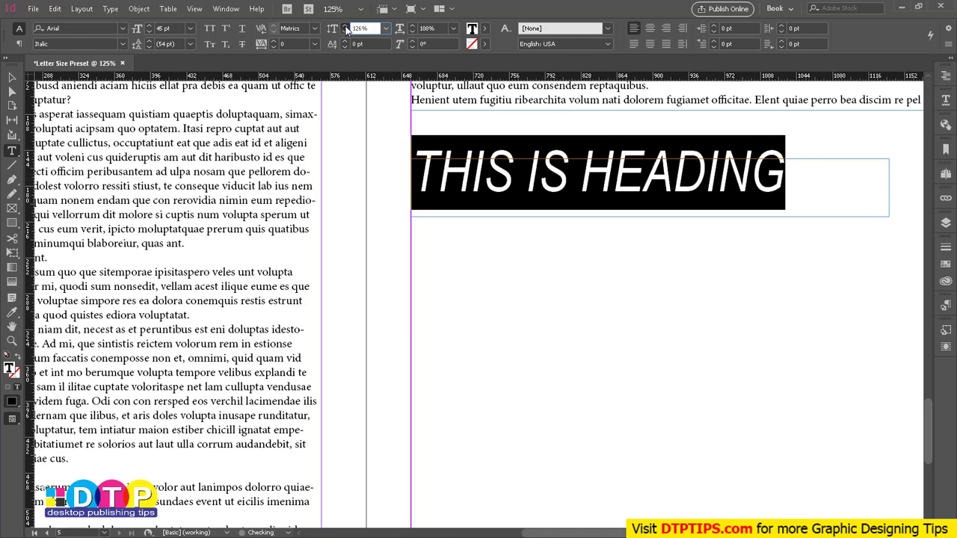
{"action": "left_click", "coordinate": [346, 27]}
{"action": "left_click", "coordinate": [346, 26]}
{"action": "left_click", "coordinate": [345, 26]}
{"action": "left_click", "coordinate": [346, 26]}
{"action": "left_click", "coordinate": [346, 26]}
{"action": "left_click", "coordinate": [345, 26]}
{"action": "left_click", "coordinate": [346, 26]}
{"action": "left_click", "coordinate": [346, 27]}
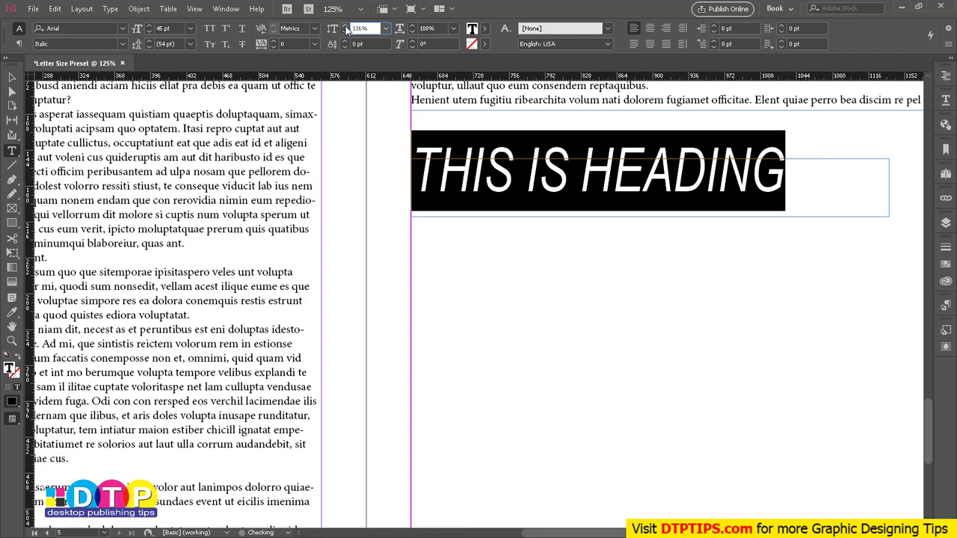
{"action": "left_click", "coordinate": [346, 26]}
{"action": "left_click", "coordinate": [346, 26]}
{"action": "left_click", "coordinate": [345, 27]}
{"action": "left_click", "coordinate": [346, 26]}
{"action": "left_click", "coordinate": [346, 26]}
{"action": "left_click", "coordinate": [345, 26]}
{"action": "left_click", "coordinate": [345, 26]}
{"action": "left_click", "coordinate": [346, 26]}
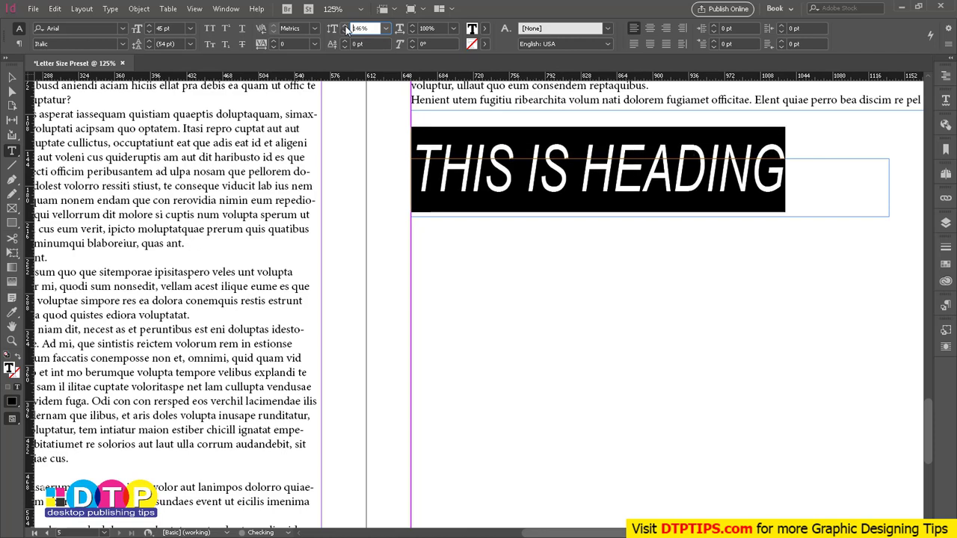
{"action": "left_click", "coordinate": [346, 26]}
{"action": "left_click", "coordinate": [346, 26]}
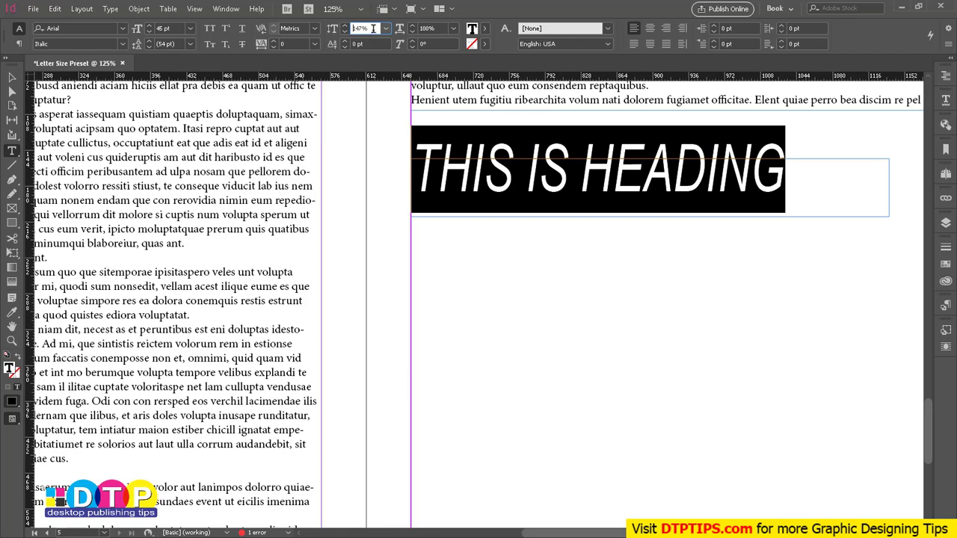
Set the vertical scale of the THIS IS HEADING text to 50% and add "B V" at its end
{"action": "type", "text": "50"}
{"action": "key", "text": "Return"}
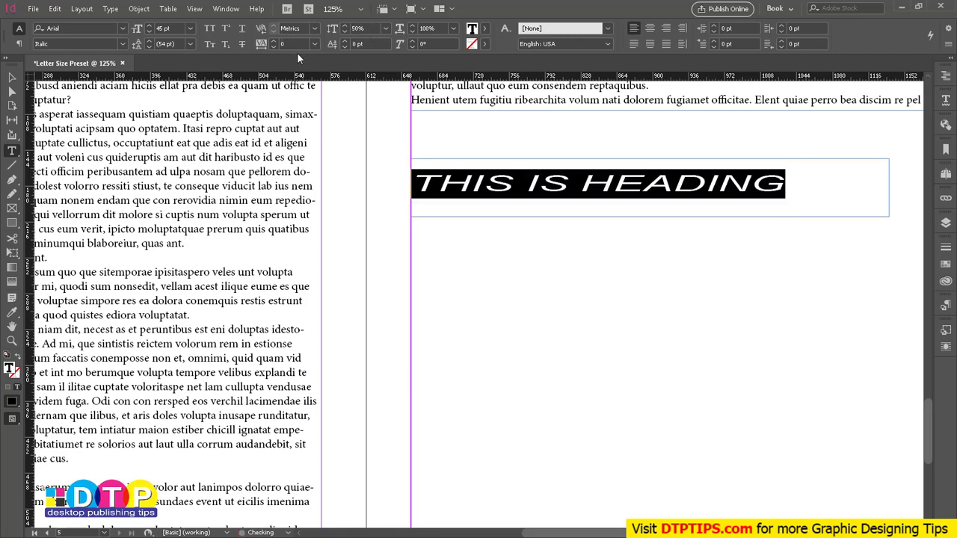
{"action": "left_click", "coordinate": [811, 180]}
{"action": "type", "text": "B V"}
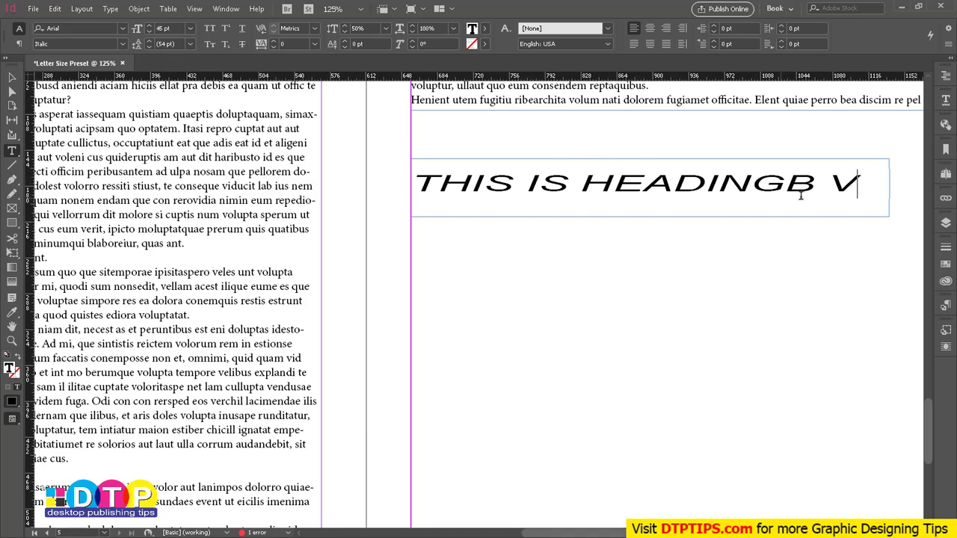
Set the vertical scale of only the letter V at the end of the heading to 100%
{"action": "key", "text": "shift+Left"}
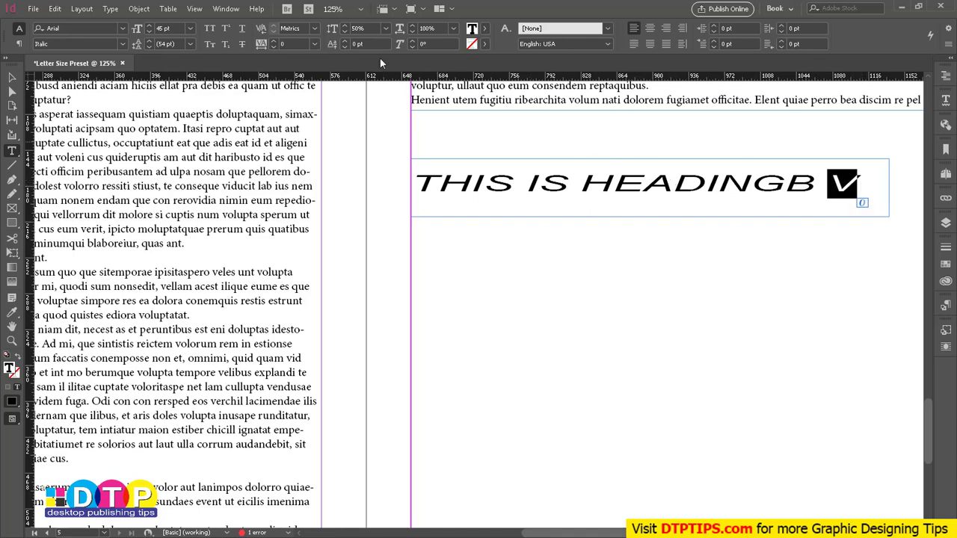
{"action": "left_click", "coordinate": [363, 28]}
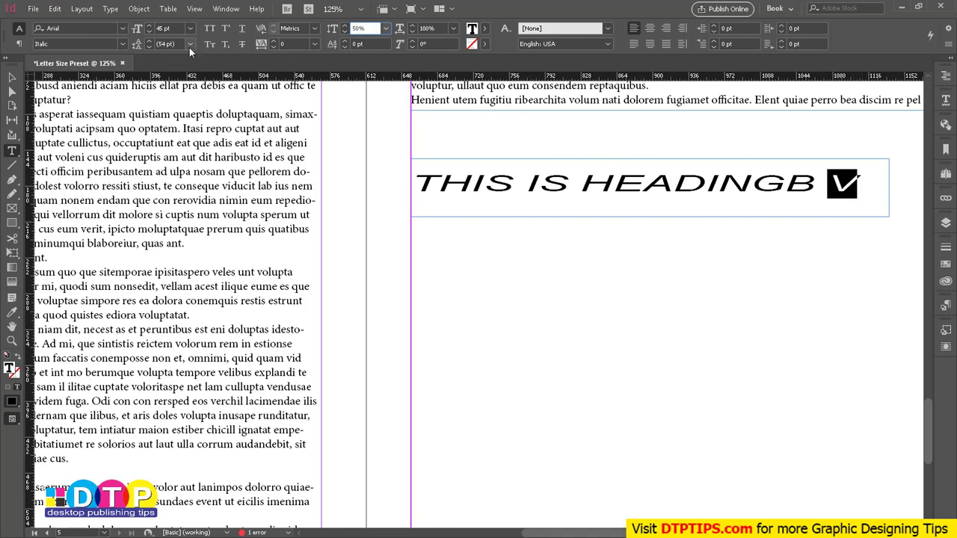
{"action": "key", "text": "Return"}
{"action": "key", "text": "Return"}
{"action": "key", "text": "Return"}
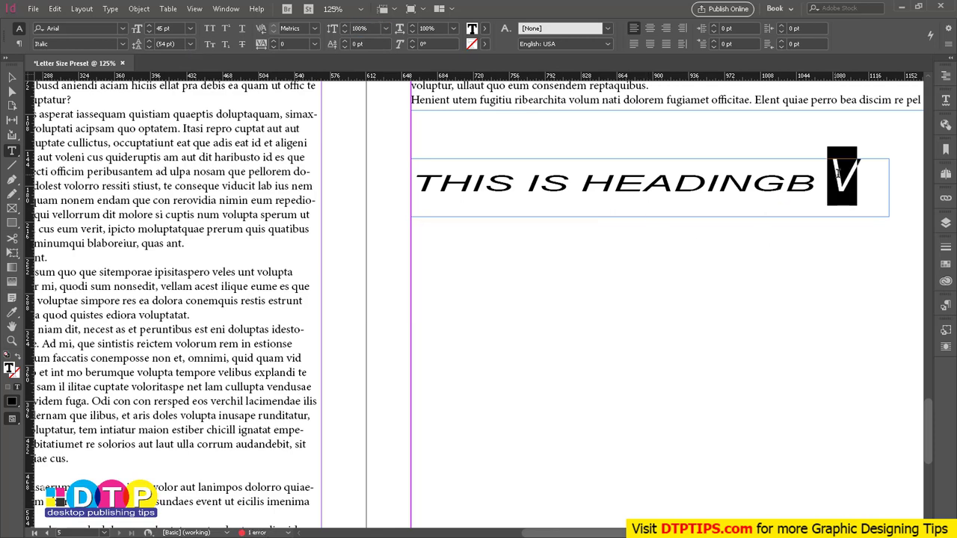
Remove the V at the end of the heading and enter "VFDF" on a new line below it
{"action": "left_click", "coordinate": [878, 185]}
{"action": "key", "text": "BackSpace"}
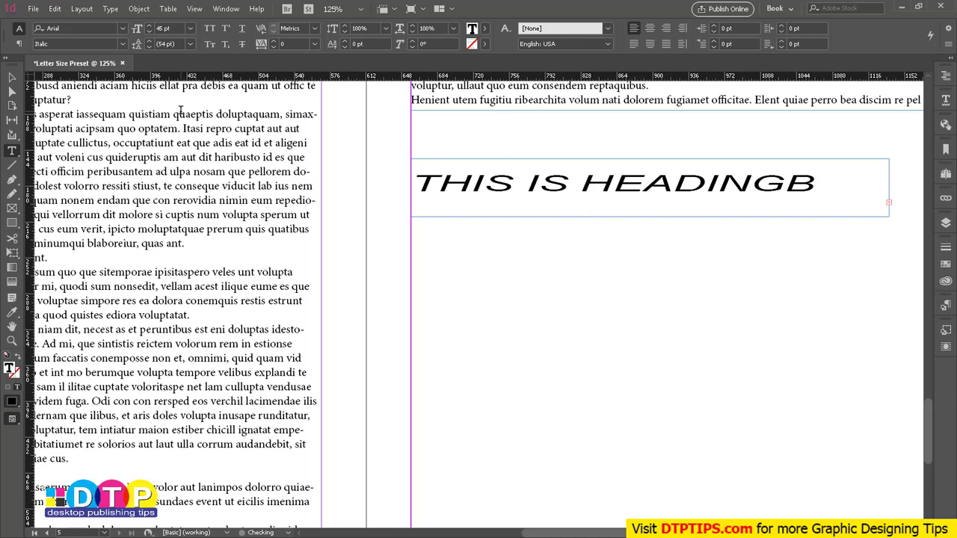
{"action": "key", "text": "Return"}
{"action": "type", "text": "VFDF"}
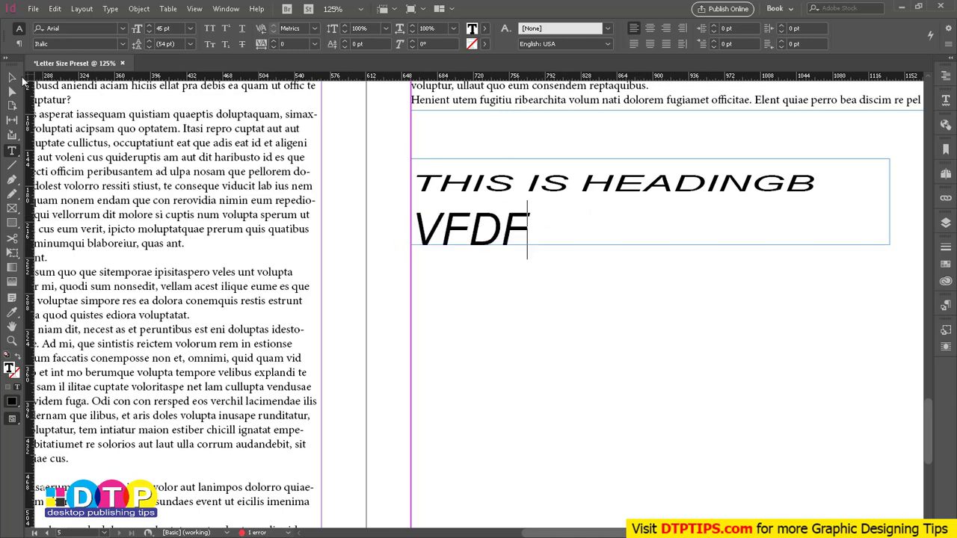
Fit the heading frame to its content and narrow it to about 414 pt wide, undoing both changes
{"action": "left_click", "coordinate": [12, 77]}
{"action": "key", "text": "ctrl+z"}
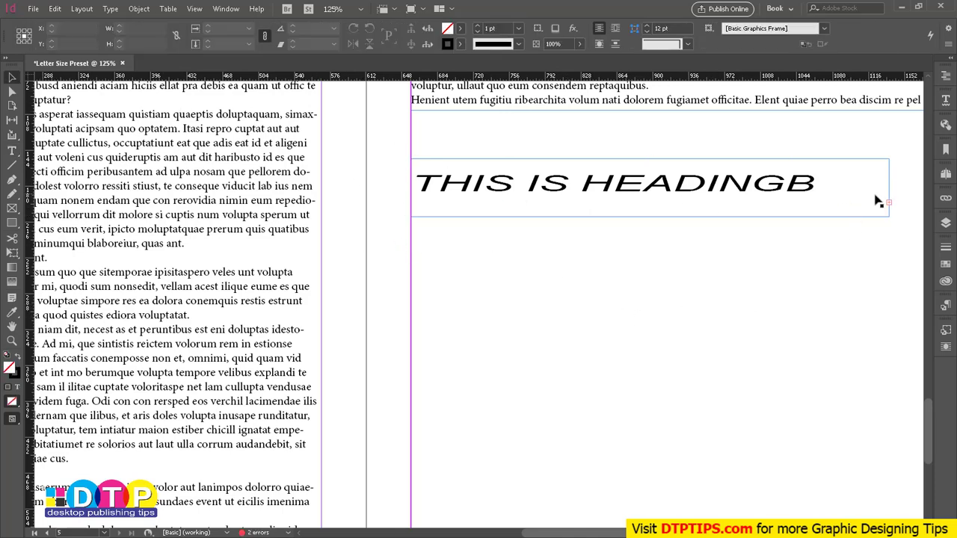
{"action": "left_click", "coordinate": [840, 189]}
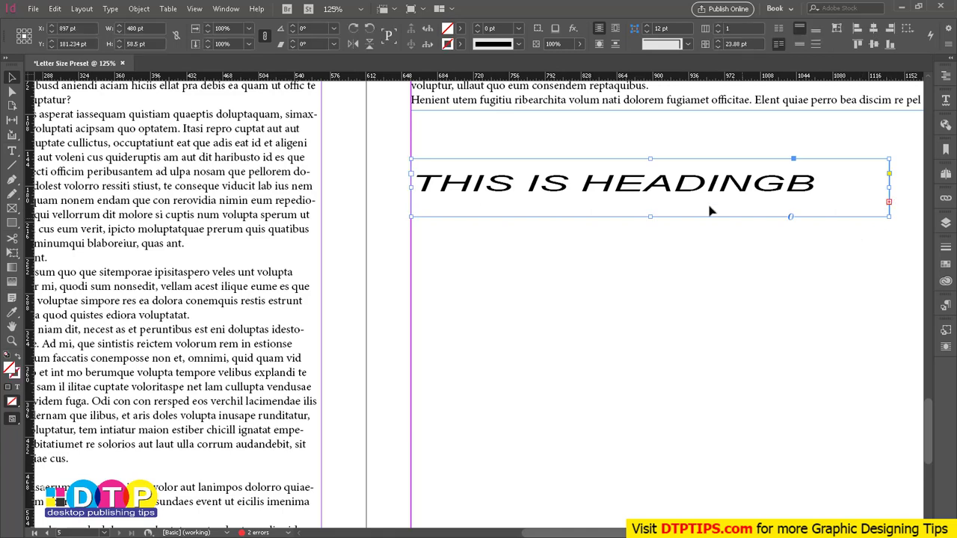
{"action": "key", "text": "ctrl+shift+z"}
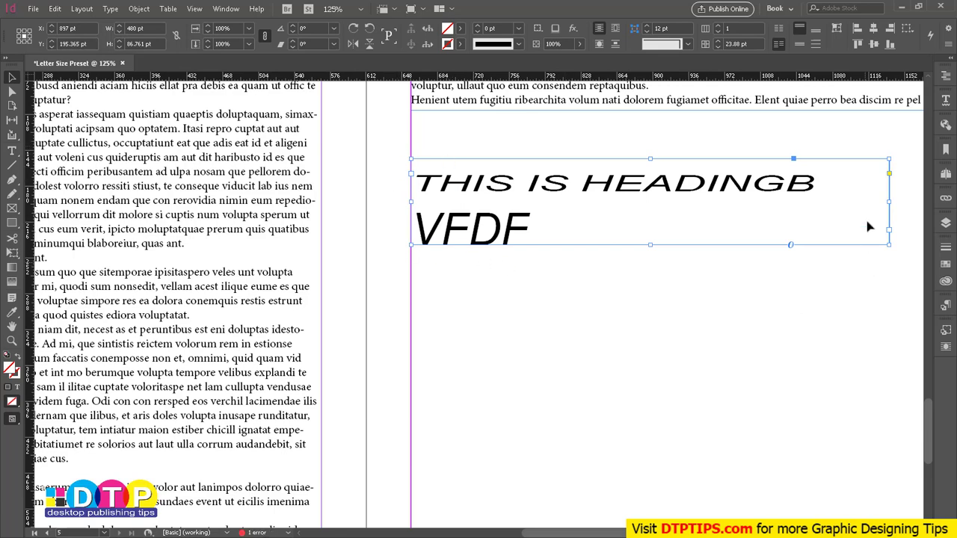
{"action": "left_click_drag", "start_coordinate": [891, 204], "coordinate": [824, 204]}
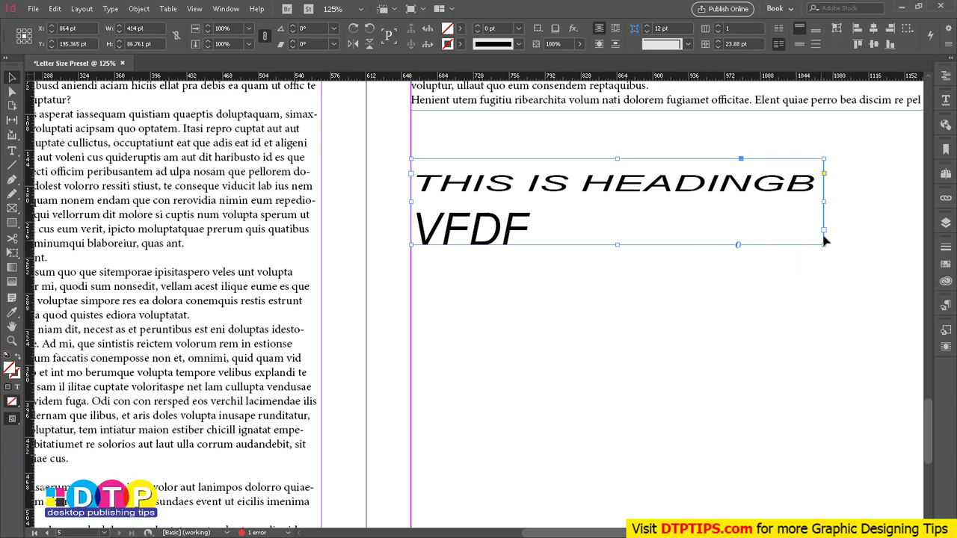
{"action": "mouse_move", "coordinate": [825, 232]}
{"action": "left_mouse_down"}
{"action": "mouse_move", "coordinate": [870, 231]}
{"action": "mouse_move", "coordinate": [885, 203]}
{"action": "left_mouse_up"}
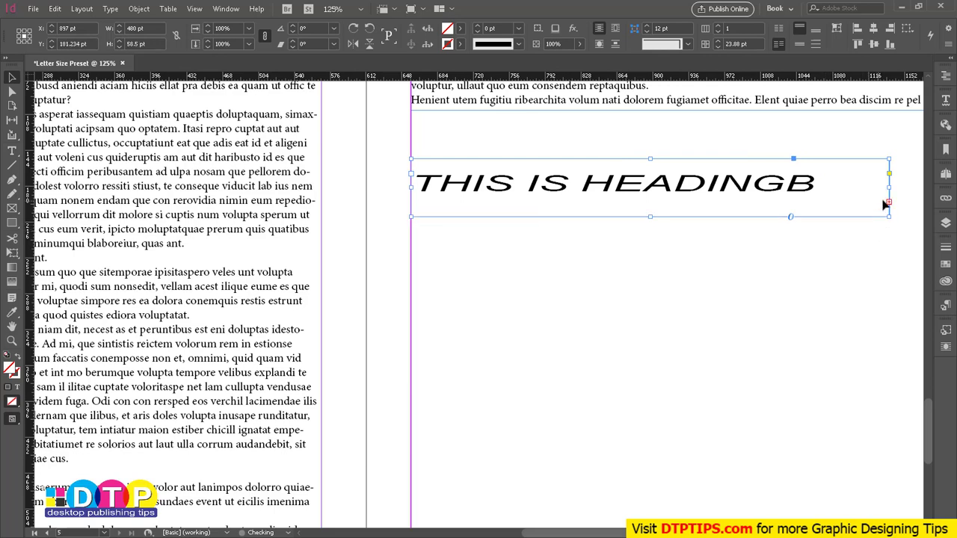
Thread the heading's overset text into a new frame about 259 by 161 pt below it, and delete that frame
{"action": "left_click", "coordinate": [890, 202]}
{"action": "mouse_move", "coordinate": [483, 280]}
{"action": "left_mouse_down"}
{"action": "mouse_move", "coordinate": [718, 440]}
{"action": "mouse_move", "coordinate": [742, 441]}
{"action": "left_mouse_up"}
{"action": "key", "text": "slash"}
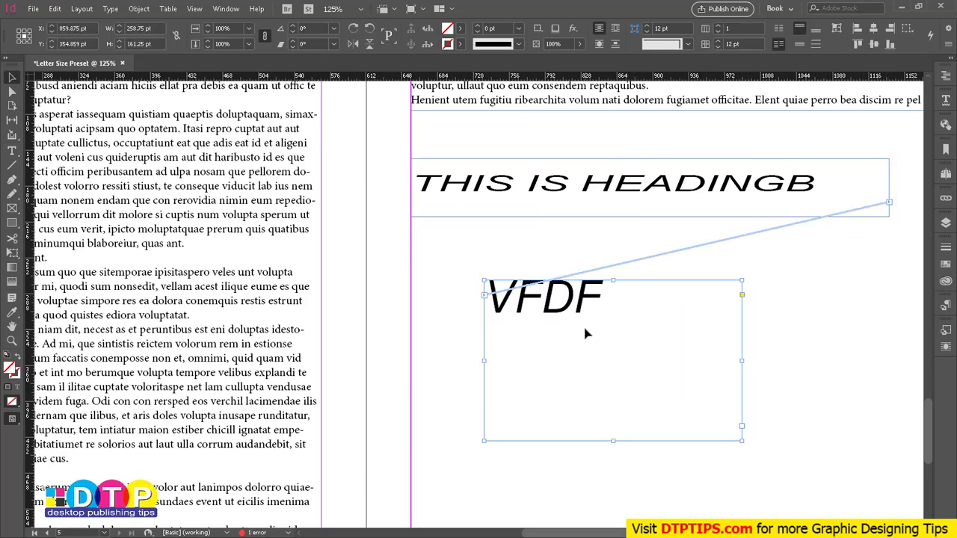
{"action": "key", "text": "Delete"}
Fit the heading frame to its content and narrow it to about 410 pt wide
{"action": "left_click", "coordinate": [603, 190]}
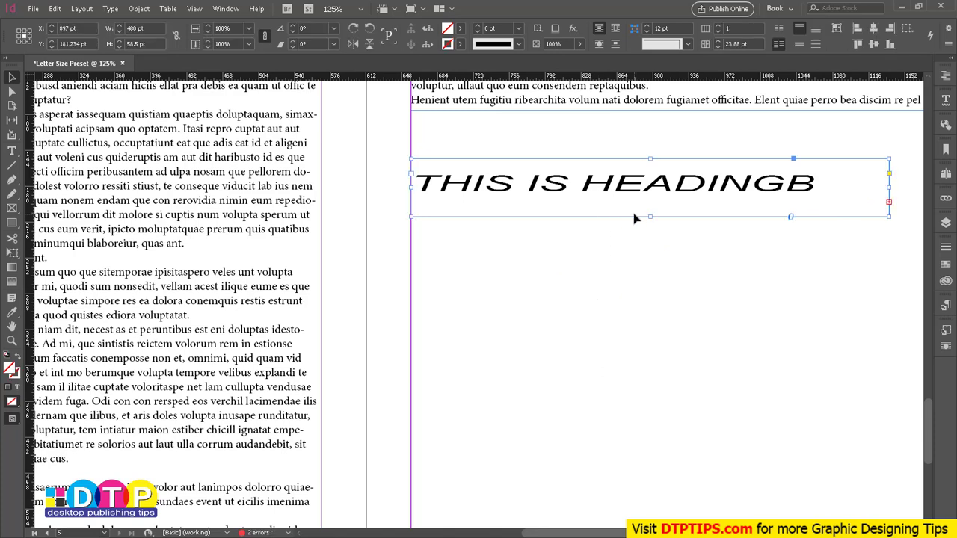
{"action": "key", "text": "ctrl+alt+c"}
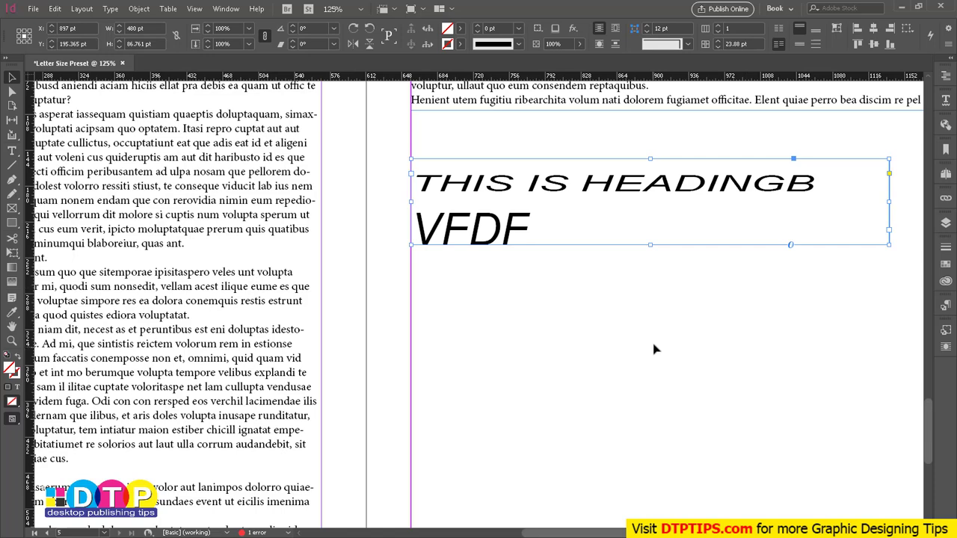
{"action": "scroll", "coordinate": [673, 366], "scroll_direction": "right", "scroll_amount": 4}
{"action": "scroll", "coordinate": [658, 374], "scroll_direction": "up", "scroll_amount": 3}
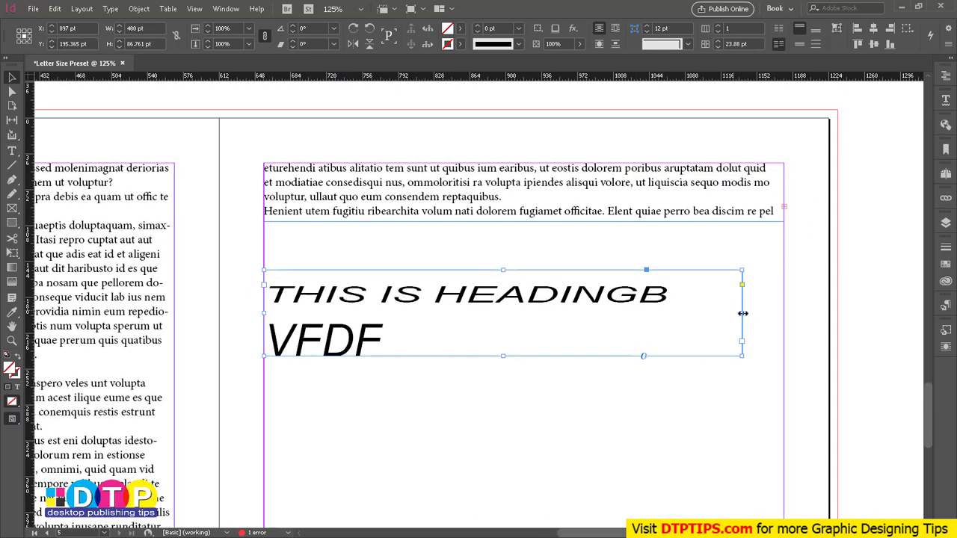
{"action": "left_click_drag", "start_coordinate": [741, 313], "coordinate": [673, 329]}
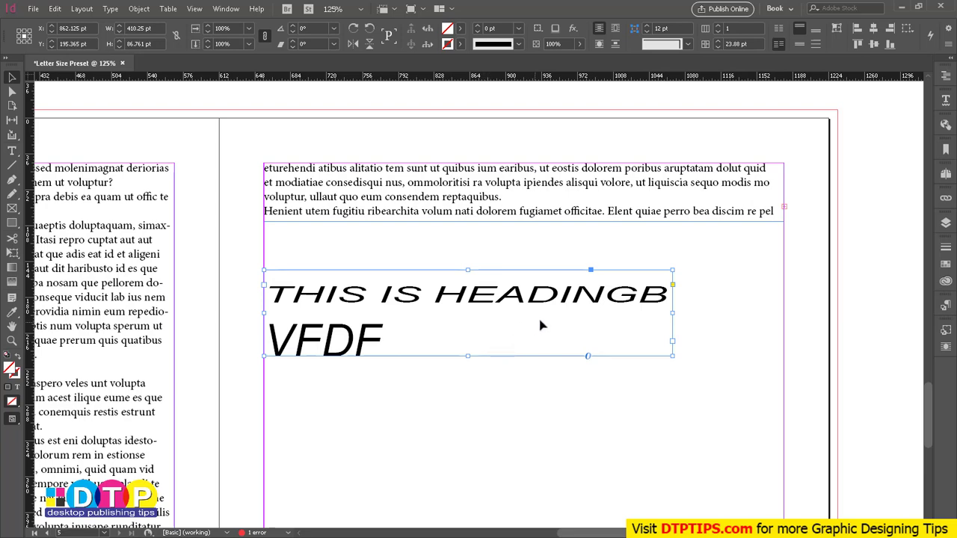
{"action": "left_click", "coordinate": [521, 386]}
{"action": "triple_click", "coordinate": [453, 331]}
{"action": "key", "text": "ctrl+a"}
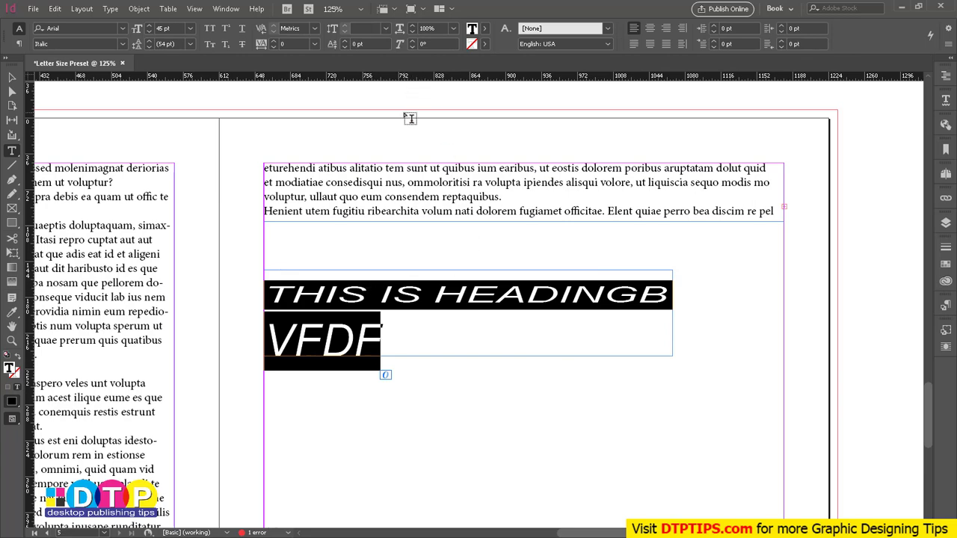
{"action": "left_click", "coordinate": [12, 77]}
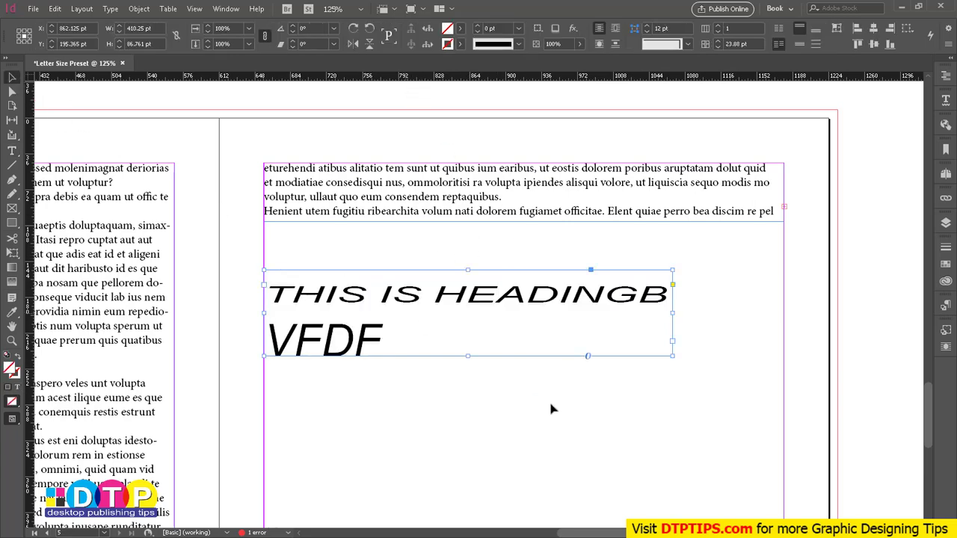
Undo the frame resizing, the added "B" and "VFDF" text, and the 50% vertical scale of the heading
{"action": "left_click", "coordinate": [618, 434]}
{"action": "left_click", "coordinate": [491, 333]}
{"action": "key", "text": "ctrl+z"}
{"action": "key", "text": "ctrl+z"}
{"action": "key", "text": "ctrl+z"}
{"action": "key", "text": "ctrl+z"}
{"action": "key", "text": "ctrl+z"}
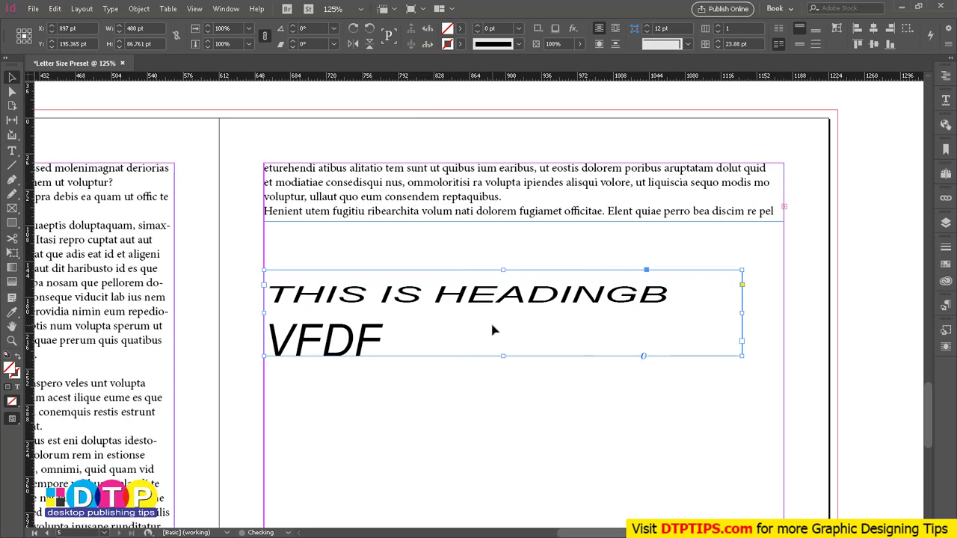
{"action": "key", "text": "ctrl+z"}
{"action": "key", "text": "ctrl+z"}
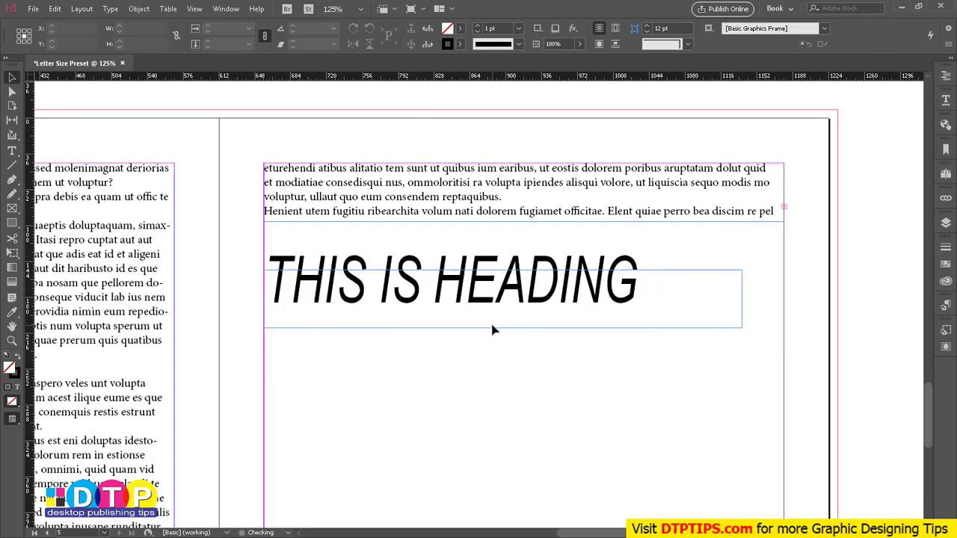
Set the vertical scale of the whole THIS IS HEADING text to 100%
{"action": "left_click", "coordinate": [493, 330]}
{"action": "double_click", "coordinate": [489, 312]}
{"action": "key", "text": "ctrl+a"}
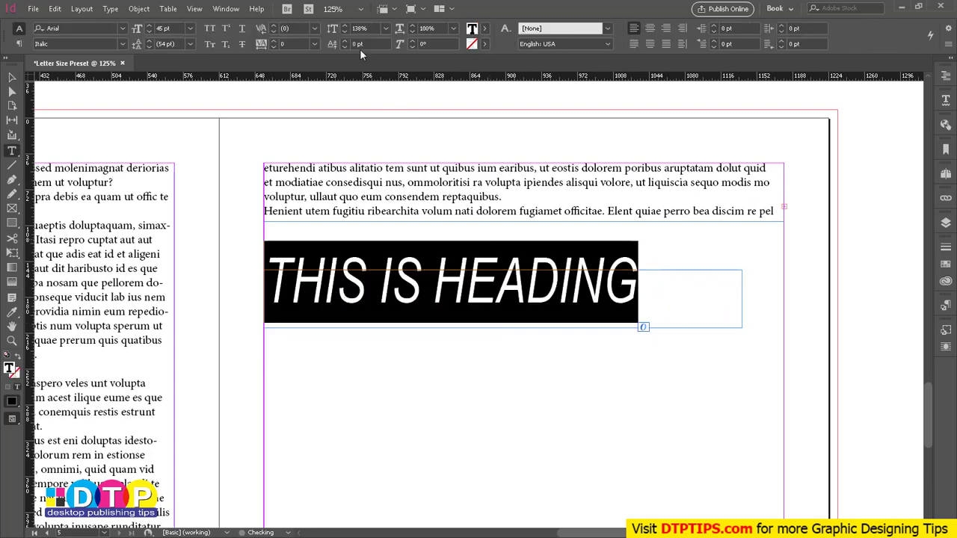
{"action": "double_click", "coordinate": [374, 31]}
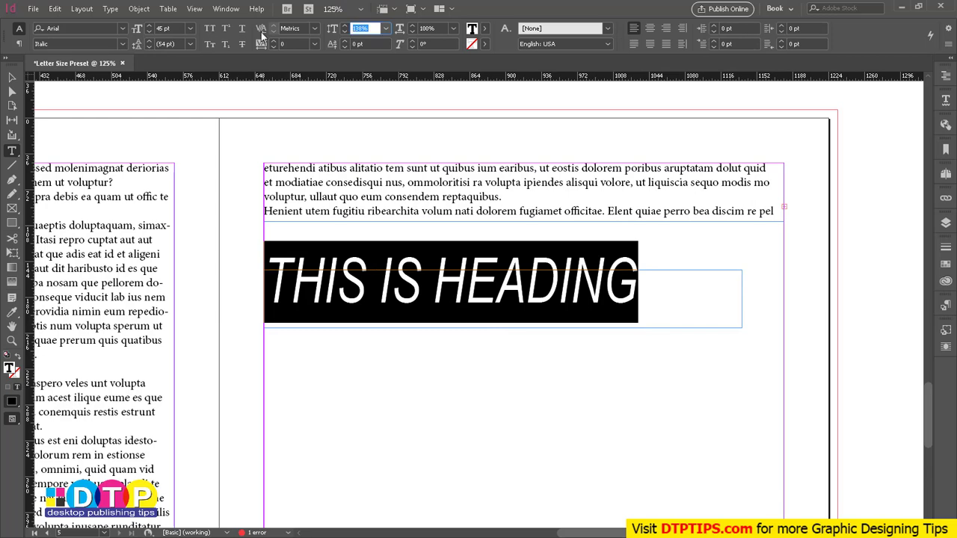
{"action": "type", "text": "100"}
{"action": "key", "text": "Return"}
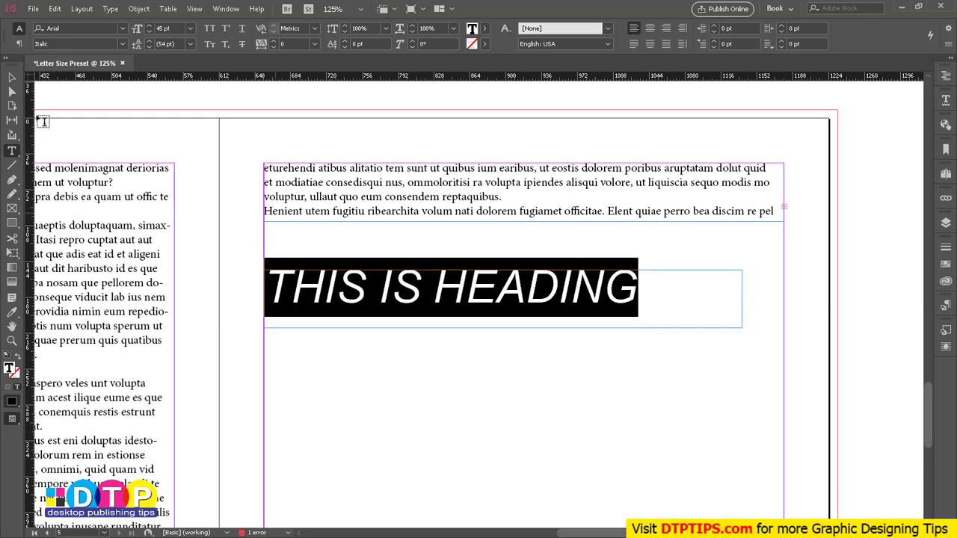
Place a horizontal ruler guide at about 186 pt along the baseline of the THIS IS HEADING text
{"action": "left_click", "coordinate": [12, 77]}
{"action": "left_click", "coordinate": [490, 387]}
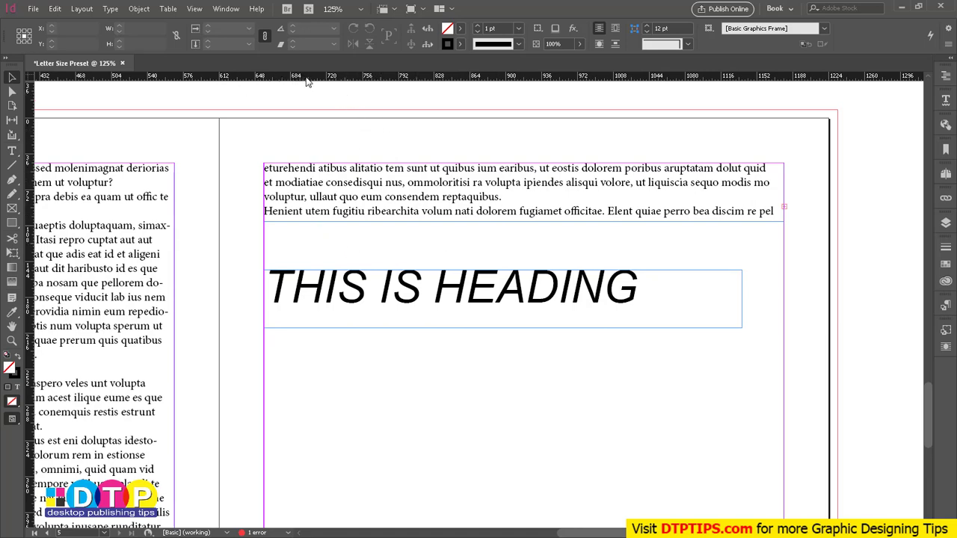
{"action": "left_click_drag", "start_coordinate": [306, 82], "coordinate": [409, 302]}
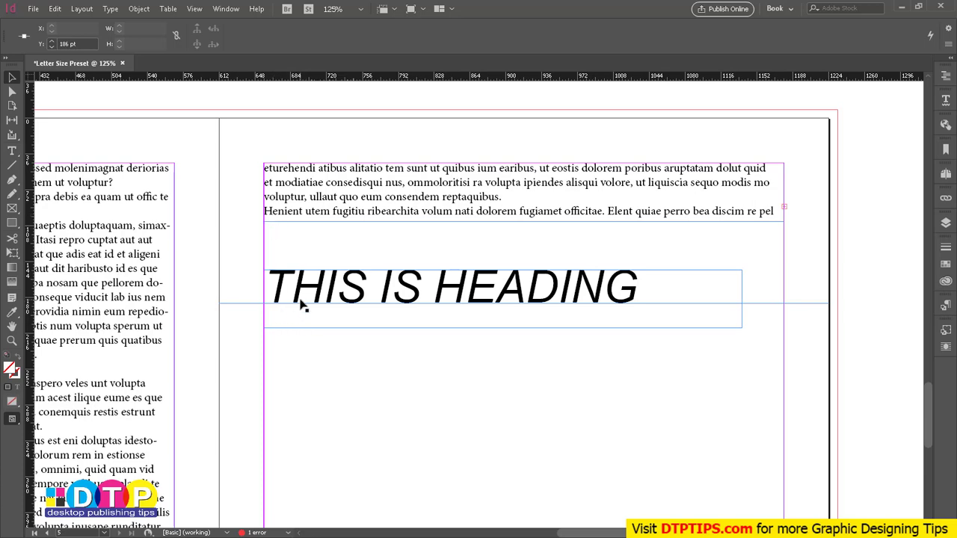
Raise the word IS in the THIS IS HEADING text with a baseline shift of 25 pt
{"action": "double_click", "coordinate": [376, 297]}
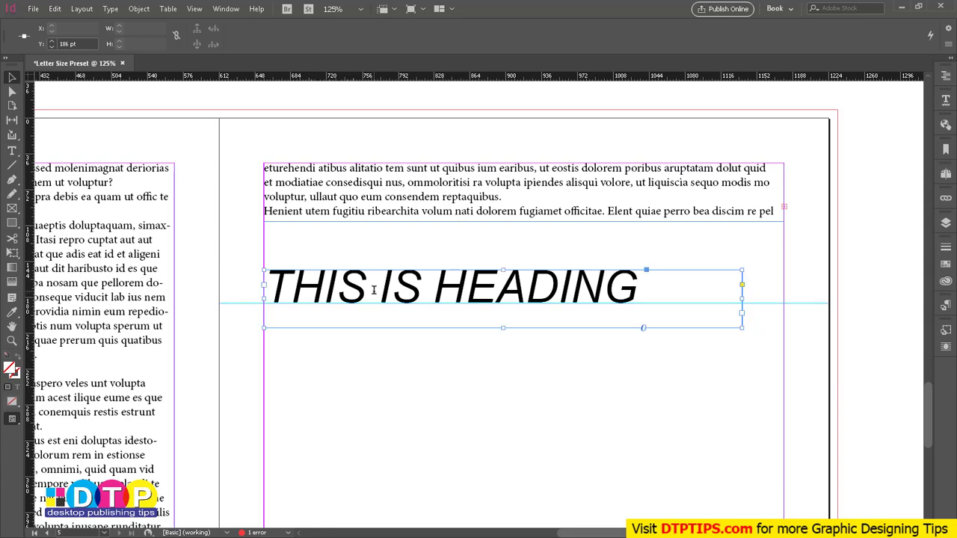
{"action": "left_click", "coordinate": [434, 288]}
{"action": "key", "text": "shift+Left"}
{"action": "key", "text": "shift+Left"}
{"action": "key", "text": "shift+Left"}
{"action": "key", "text": "shift+Left"}
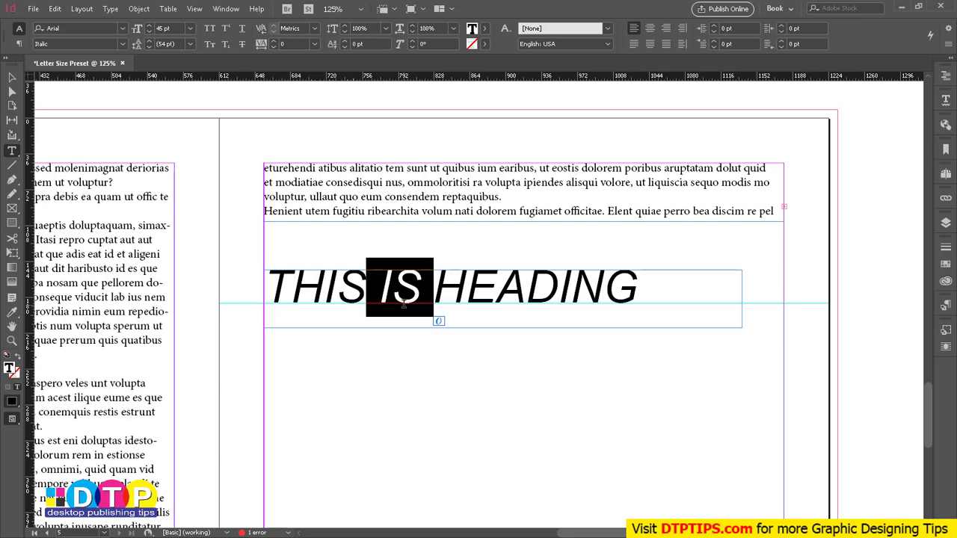
{"action": "left_click", "coordinate": [345, 41]}
{"action": "left_click", "coordinate": [345, 40]}
{"action": "left_click", "coordinate": [345, 41]}
{"action": "left_click", "coordinate": [345, 40]}
{"action": "left_click", "coordinate": [345, 40]}
{"action": "left_click", "coordinate": [345, 40]}
{"action": "left_click", "coordinate": [345, 40]}
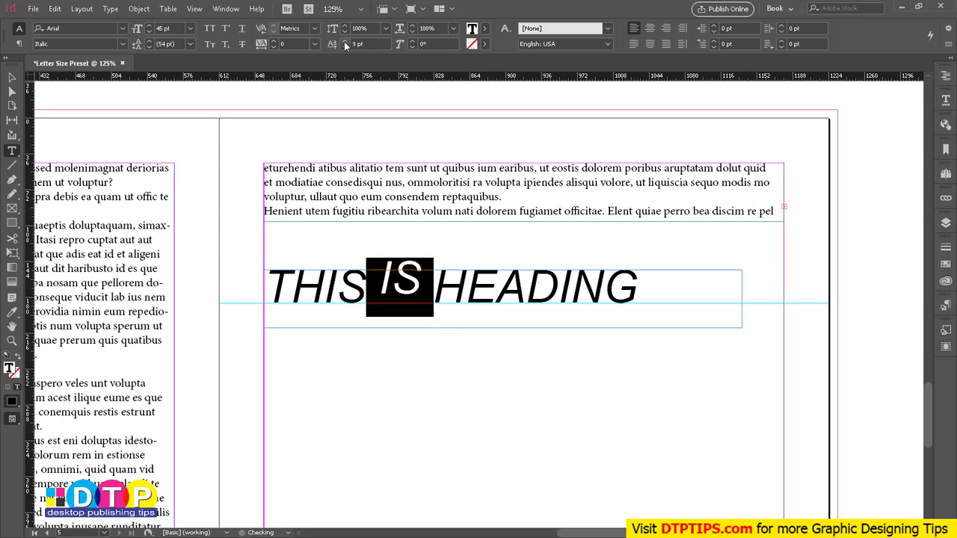
{"action": "left_click", "coordinate": [345, 40]}
{"action": "left_click", "coordinate": [345, 40]}
{"action": "left_click", "coordinate": [344, 41]}
{"action": "left_click", "coordinate": [345, 41]}
{"action": "left_click", "coordinate": [344, 41]}
{"action": "left_click", "coordinate": [345, 40]}
{"action": "left_click", "coordinate": [345, 41]}
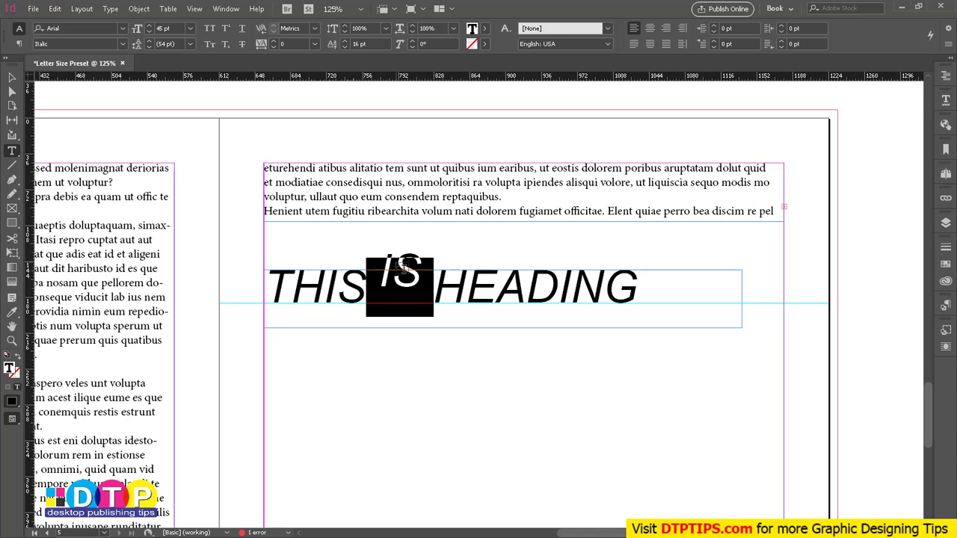
{"action": "left_click", "coordinate": [345, 40]}
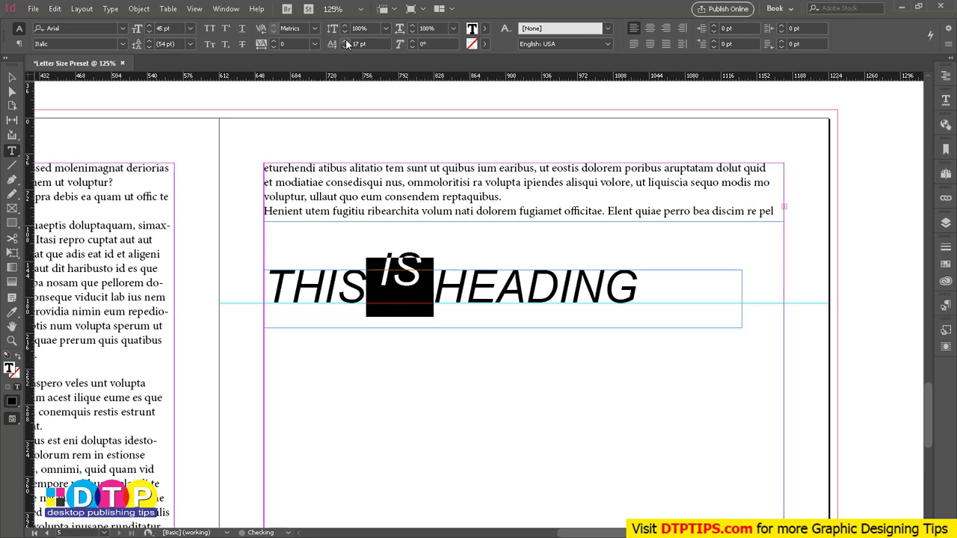
{"action": "left_click", "coordinate": [345, 40]}
{"action": "left_click", "coordinate": [345, 40]}
{"action": "left_click", "coordinate": [345, 40]}
{"action": "left_click", "coordinate": [346, 39]}
{"action": "left_click", "coordinate": [345, 40]}
{"action": "left_click", "coordinate": [345, 40]}
{"action": "left_click", "coordinate": [346, 40]}
{"action": "left_click", "coordinate": [345, 39]}
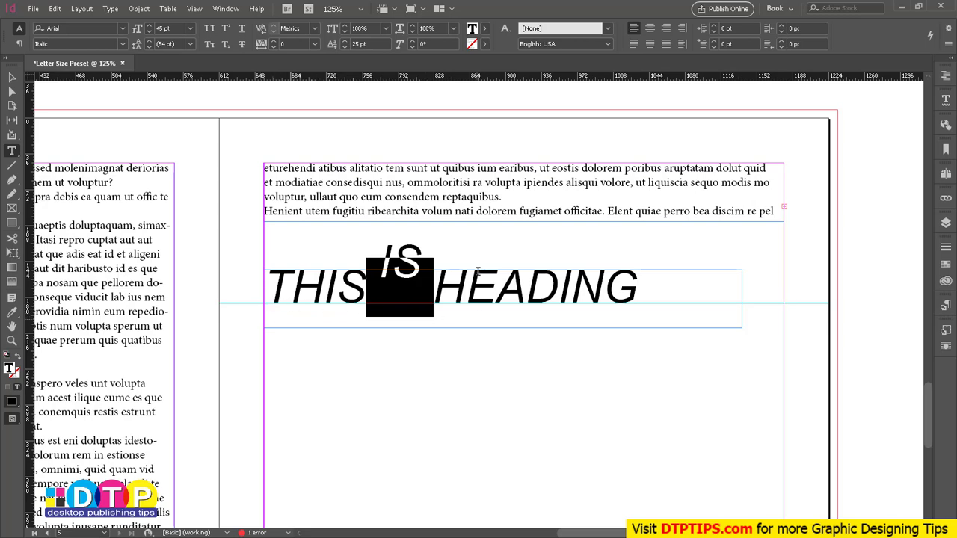
Set the baseline shift of the word IS to -25 pt
{"action": "left_click_drag", "start_coordinate": [352, 44], "coordinate": [445, 43]}
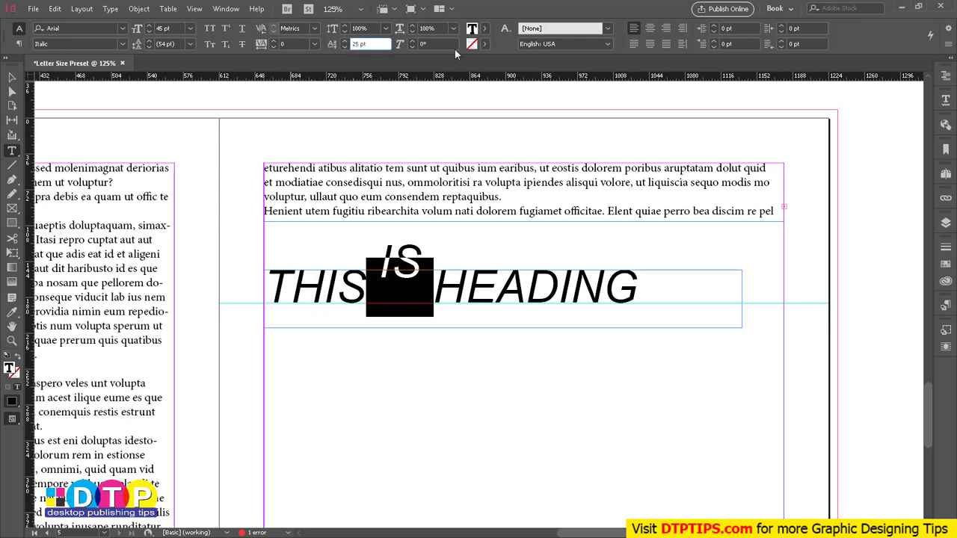
{"action": "type", "text": "-"}
{"action": "key", "text": "Return"}
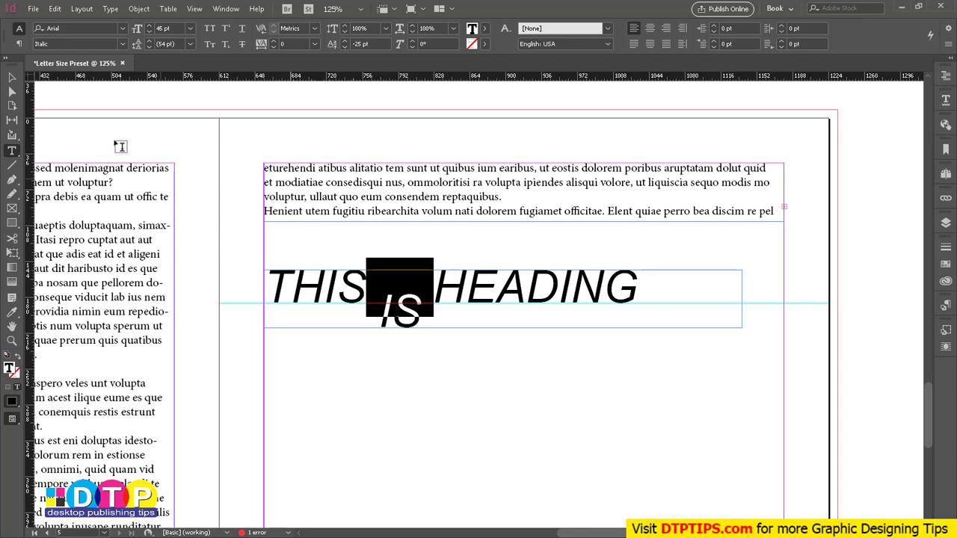
{"action": "left_click", "coordinate": [12, 77]}
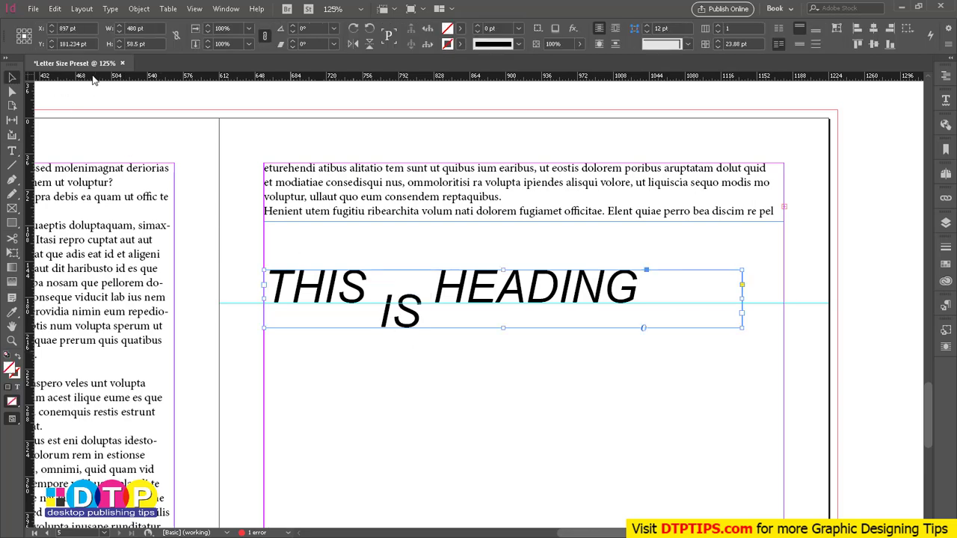
{"action": "double_click", "coordinate": [564, 314]}
{"action": "left_click_drag", "start_coordinate": [639, 291], "coordinate": [265, 287]}
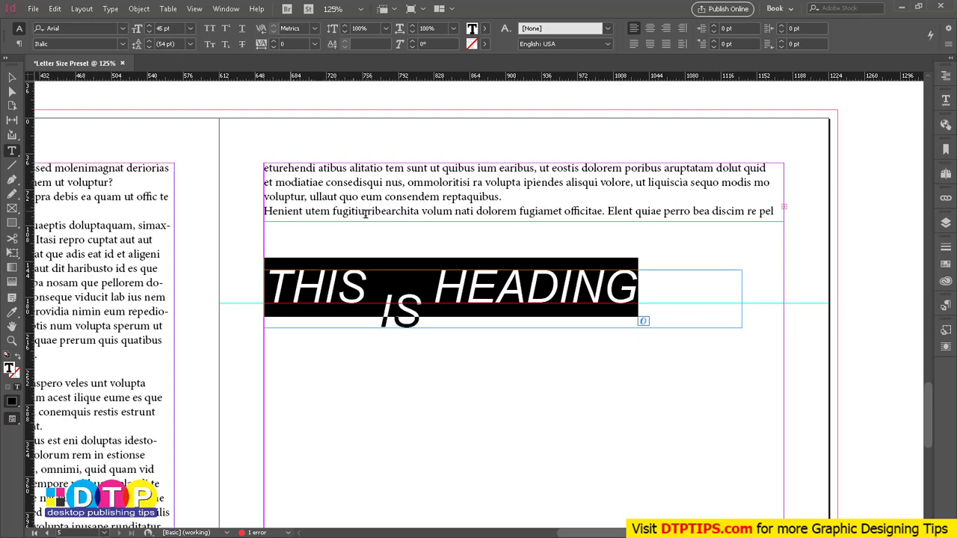
Set the space before and space after to 9 pt for the paragraphs starting "Es dolorenis" and "Genis et eicimol" on page 4
{"action": "scroll", "coordinate": [156, 199], "scroll_direction": "left", "scroll_amount": 5}
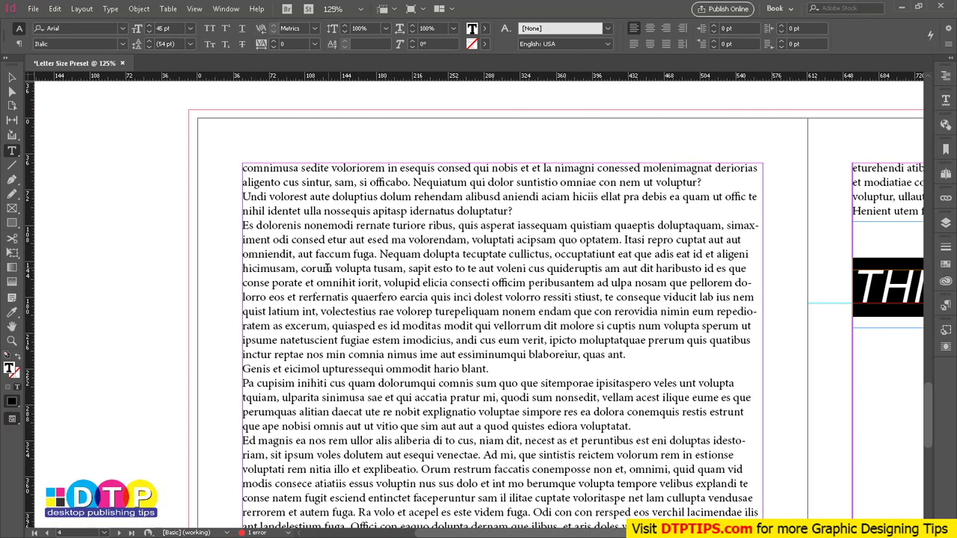
{"action": "left_click_drag", "start_coordinate": [250, 227], "coordinate": [432, 370]}
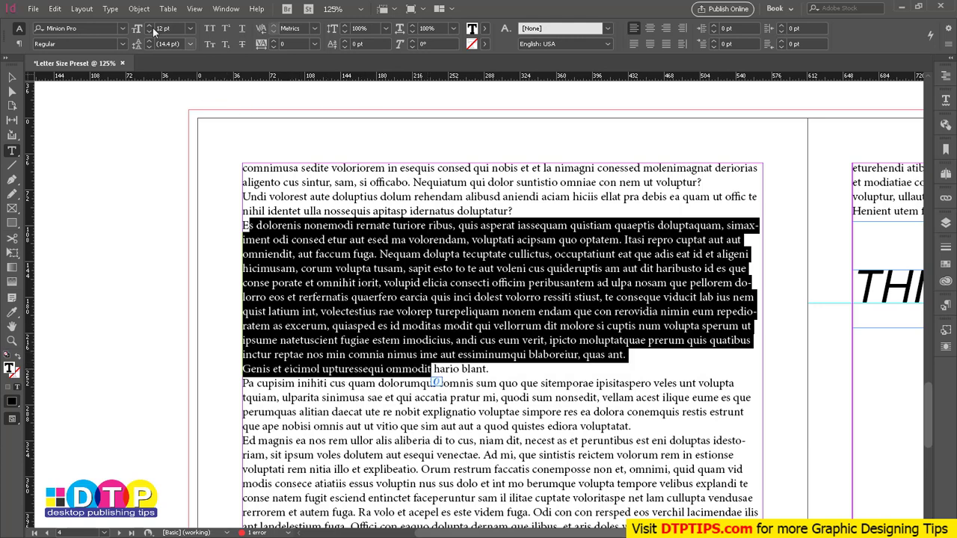
{"action": "left_click", "coordinate": [19, 45]}
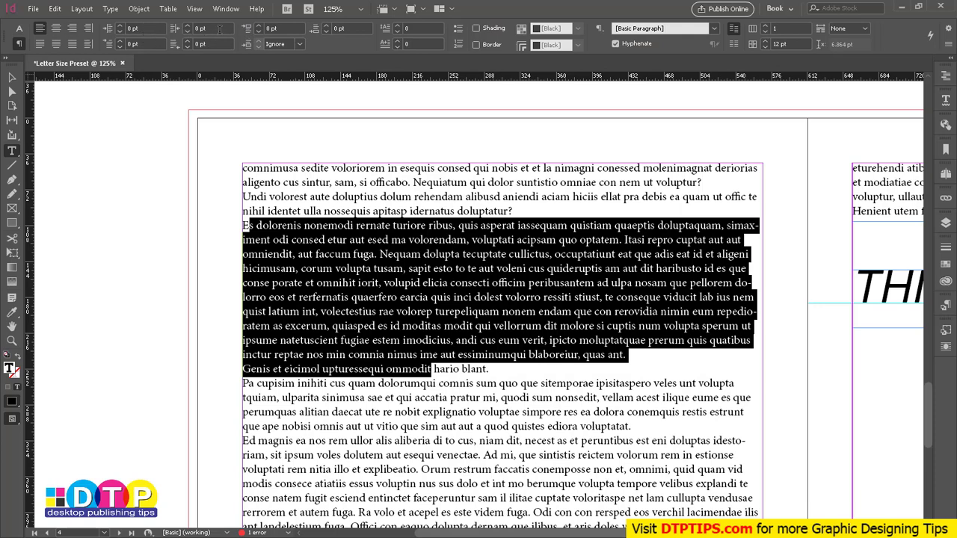
{"action": "left_click", "coordinate": [284, 27]}
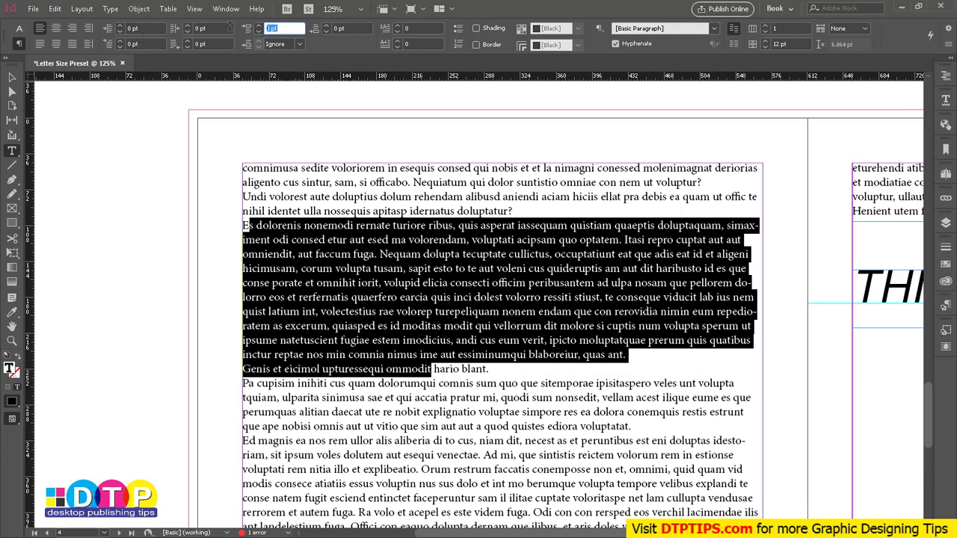
{"action": "type", "text": "9"}
{"action": "key", "text": "Tab"}
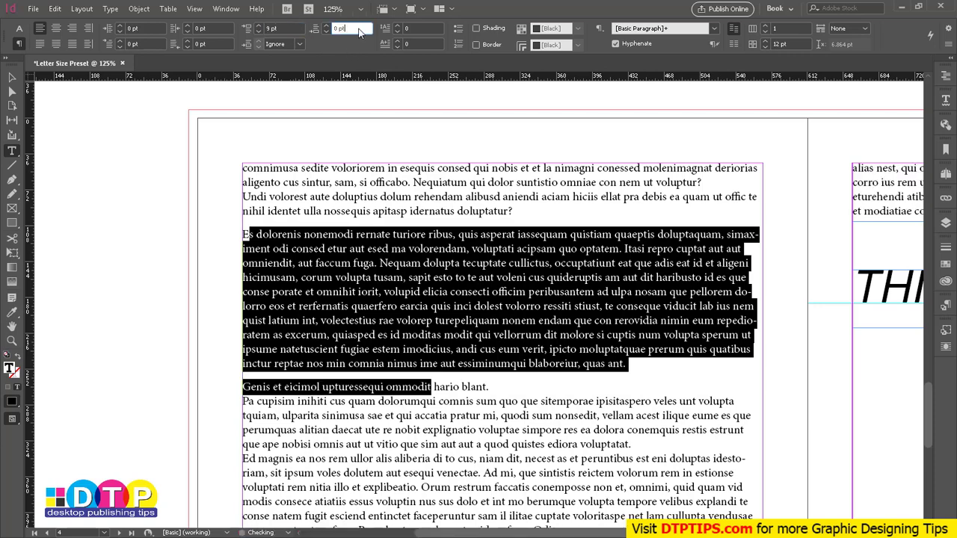
{"action": "type", "text": "9"}
{"action": "key", "text": "Return"}
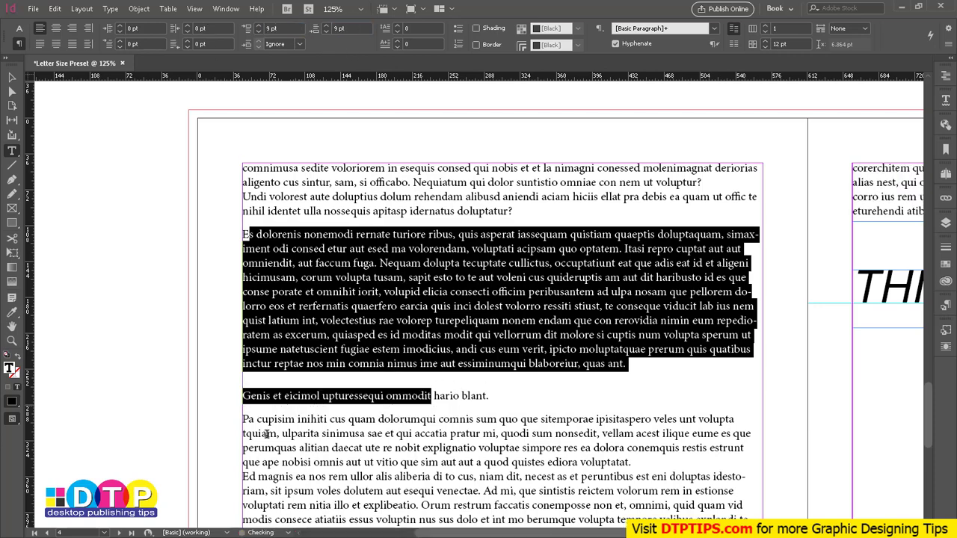
Place two vertical ruler guides on page 4 at about 86 pt and 514 pt, crossing the "Es dolorenis" paragraph
{"action": "left_click", "coordinate": [288, 277]}
{"action": "left_click_drag", "start_coordinate": [291, 233], "coordinate": [604, 369]}
{"action": "left_click", "coordinate": [625, 368]}
{"action": "left_click_drag", "start_coordinate": [661, 367], "coordinate": [236, 235]}
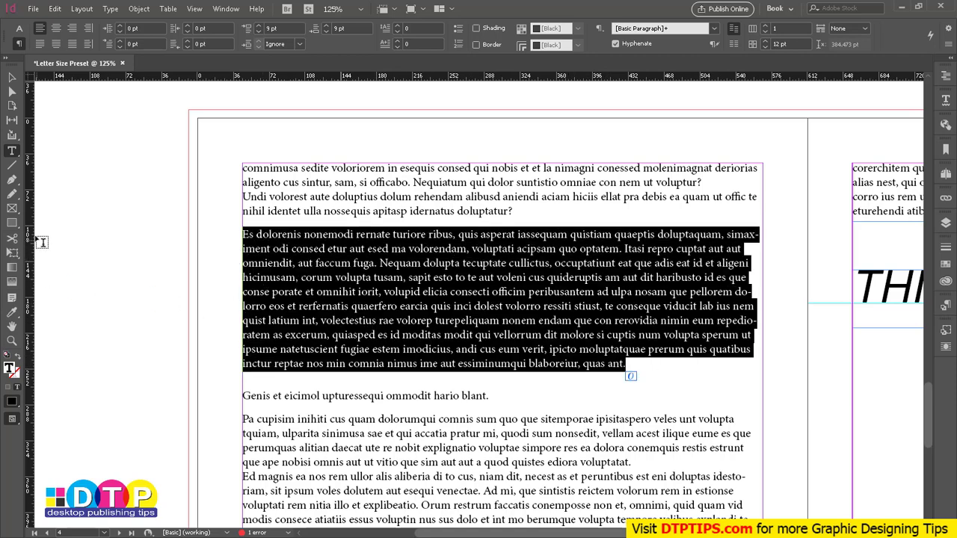
{"action": "left_click_drag", "start_coordinate": [30, 240], "coordinate": [283, 240]}
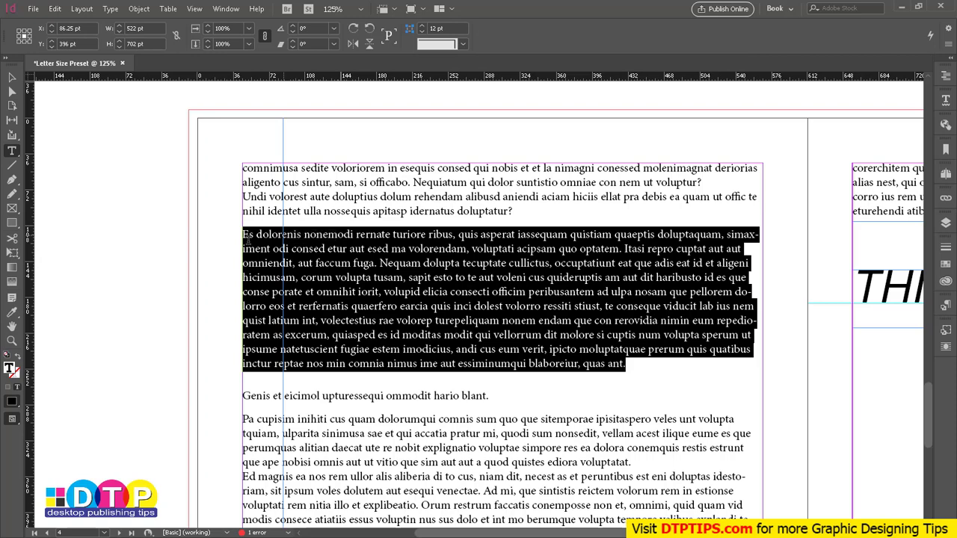
{"action": "left_click_drag", "start_coordinate": [29, 323], "coordinate": [709, 320]}
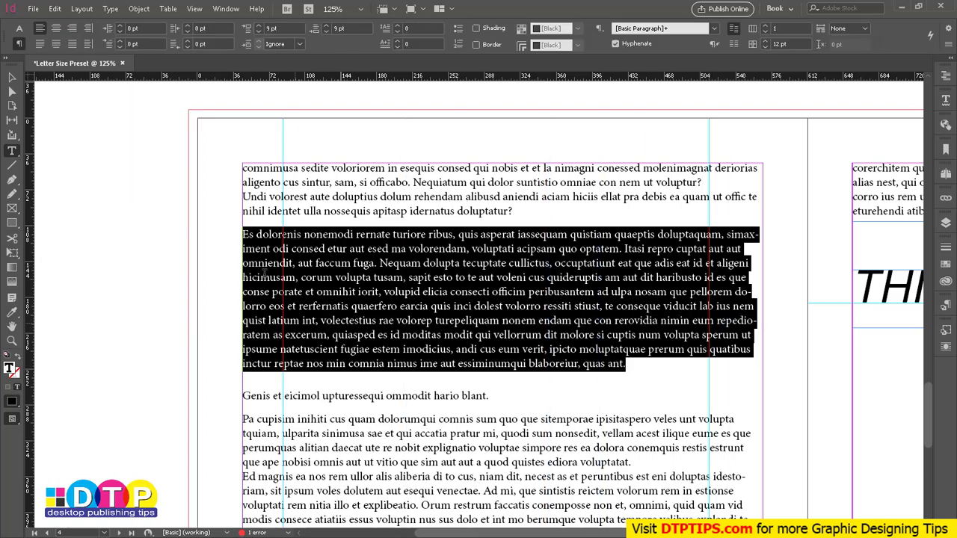
{"action": "left_click", "coordinate": [663, 368]}
{"action": "left_click_drag", "start_coordinate": [663, 368], "coordinate": [323, 321]}
{"action": "left_click_drag", "start_coordinate": [275, 297], "coordinate": [233, 239]}
{"action": "left_click", "coordinate": [703, 384]}
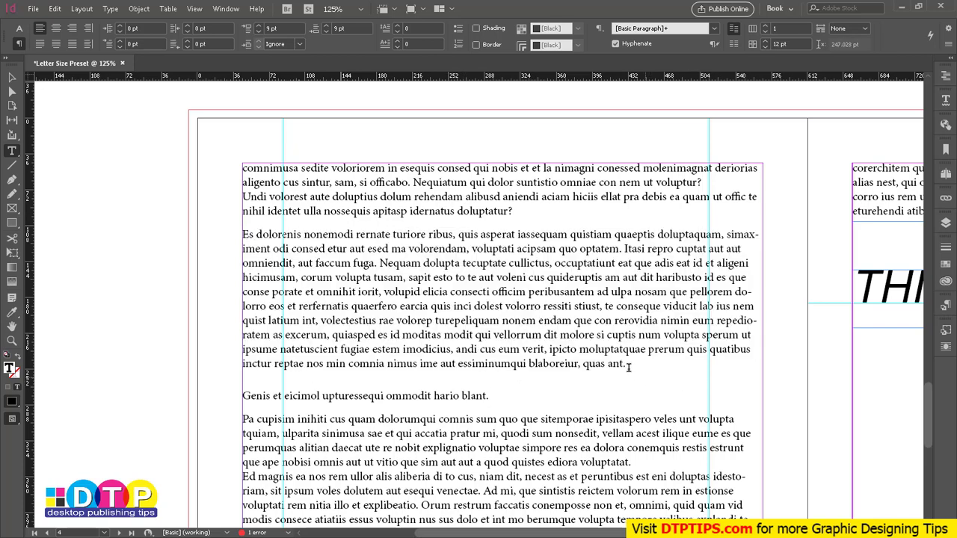
{"action": "left_click_drag", "start_coordinate": [629, 365], "coordinate": [225, 236]}
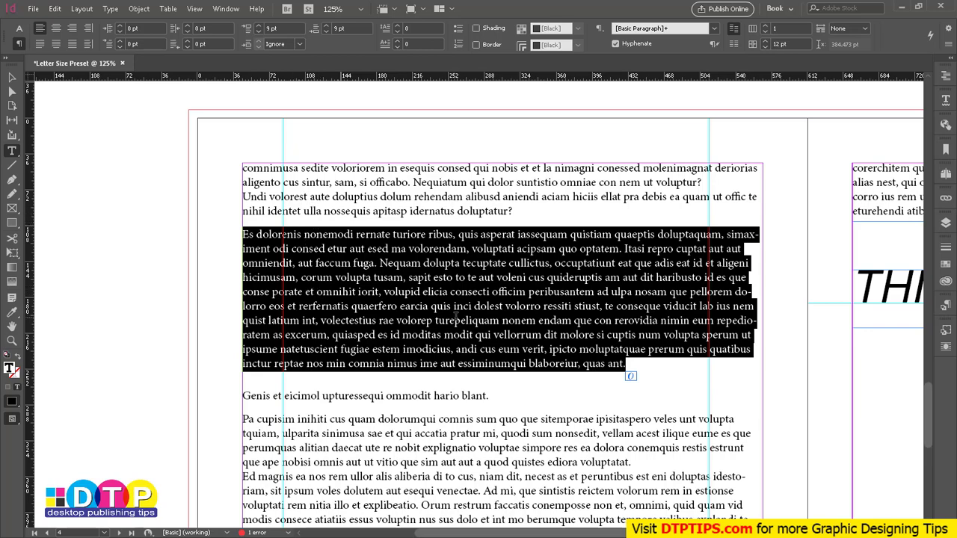
{"action": "left_click", "coordinate": [110, 32]}
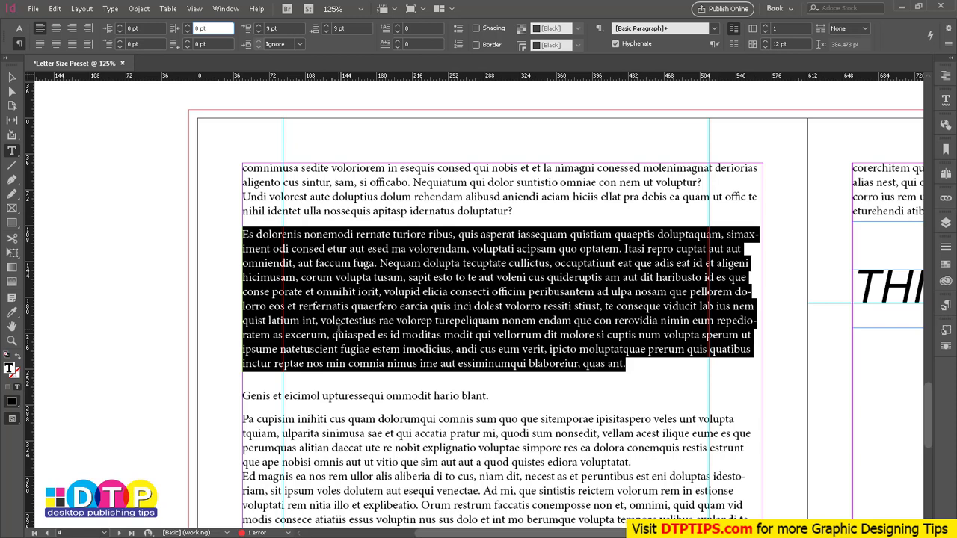
{"action": "left_click", "coordinate": [292, 262]}
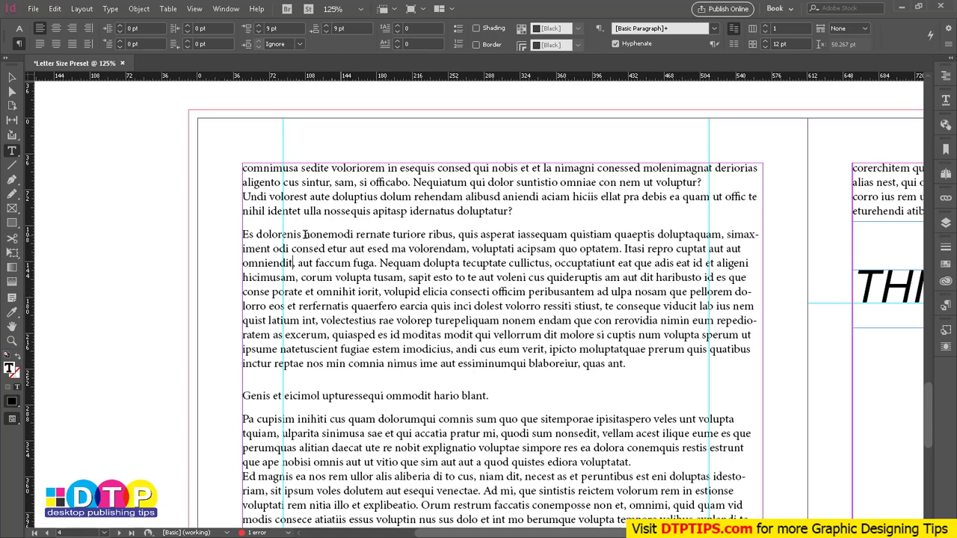
{"action": "left_click_drag", "start_coordinate": [305, 234], "coordinate": [398, 362]}
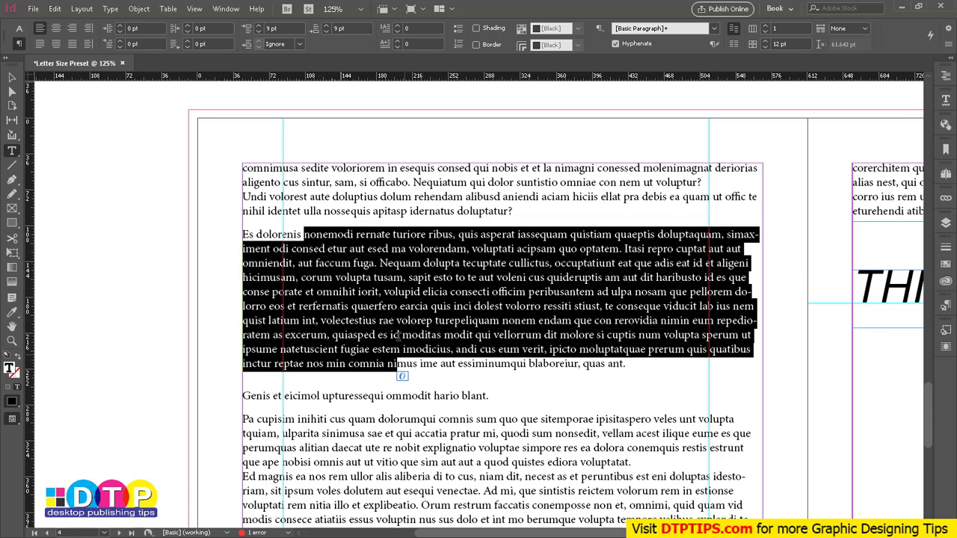
Measure the gap from the text frame's edge to the first vertical guide with a rectangle about 41 pt wide, and delete the rectangle
{"action": "left_click", "coordinate": [11, 225]}
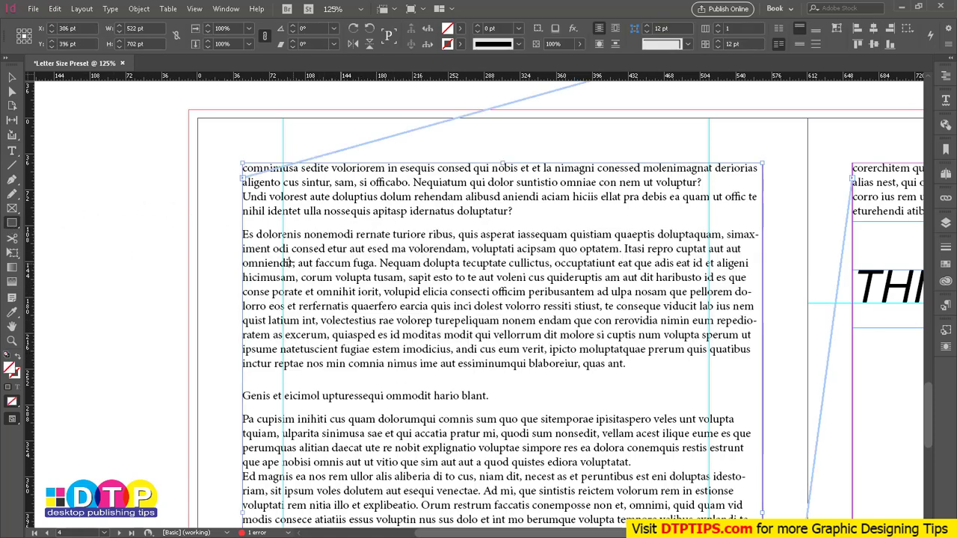
{"action": "left_click_drag", "start_coordinate": [240, 228], "coordinate": [283, 265]}
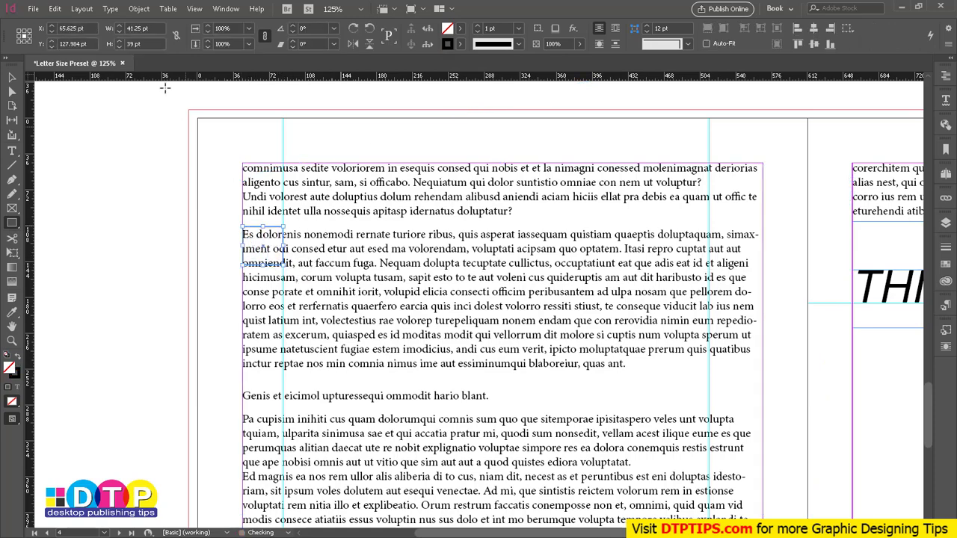
{"action": "left_click", "coordinate": [153, 28]}
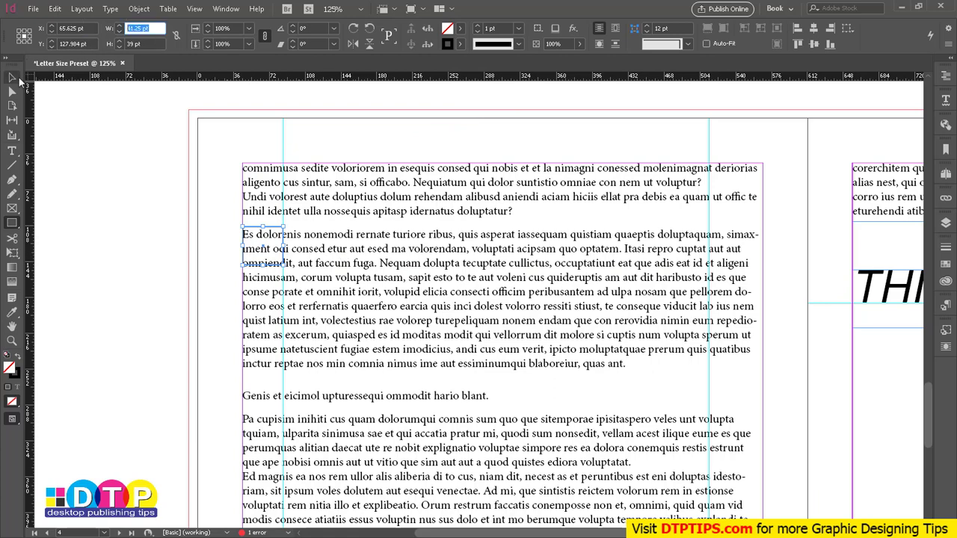
{"action": "left_click", "coordinate": [12, 78]}
{"action": "key", "text": "Delete"}
{"action": "key", "text": "Return"}
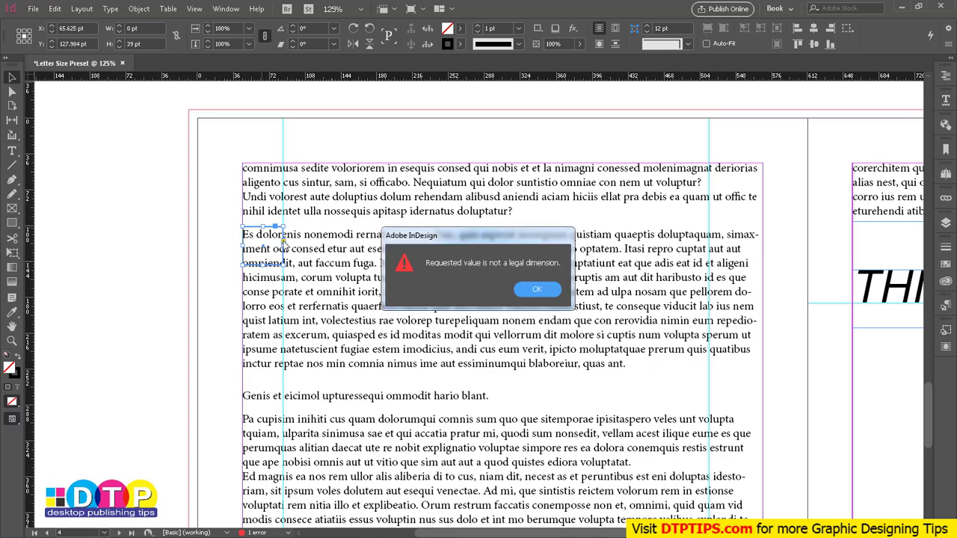
{"action": "key", "text": "Return"}
{"action": "left_click", "coordinate": [253, 229]}
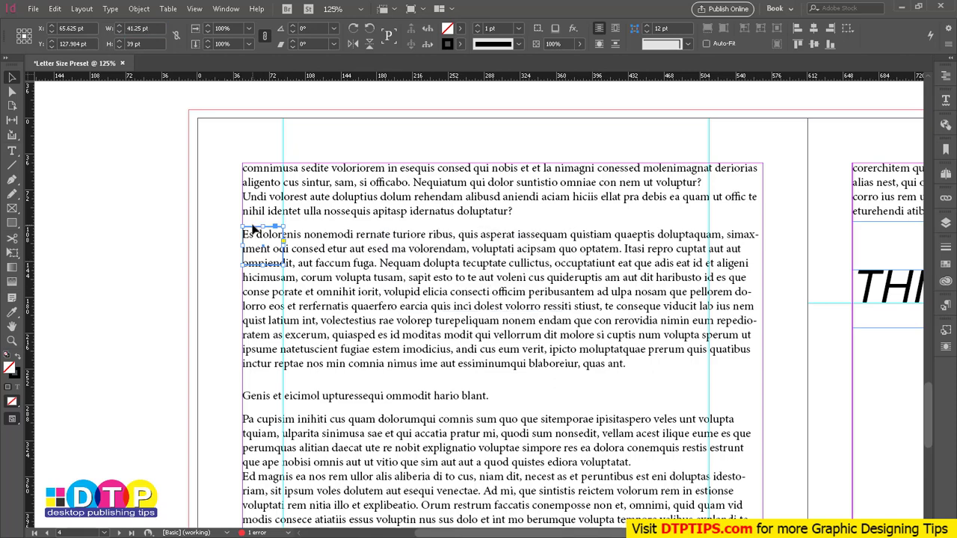
{"action": "key", "text": "Delete"}
Set the left indent of the "Es dolorenis" paragraph to 41.25 pt so it aligns with the first vertical guide
{"action": "double_click", "coordinate": [334, 278]}
{"action": "left_click_drag", "start_coordinate": [303, 235], "coordinate": [441, 364]}
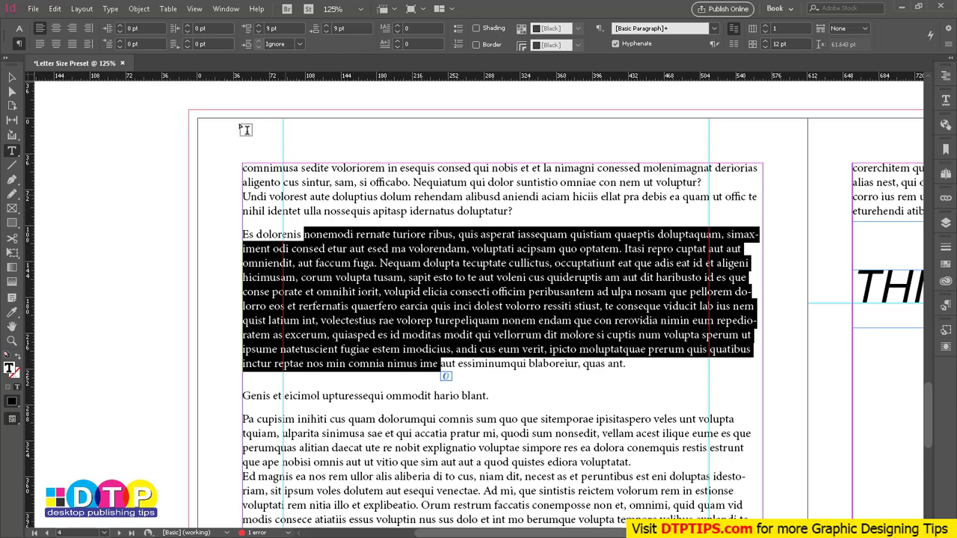
{"action": "left_click", "coordinate": [142, 27]}
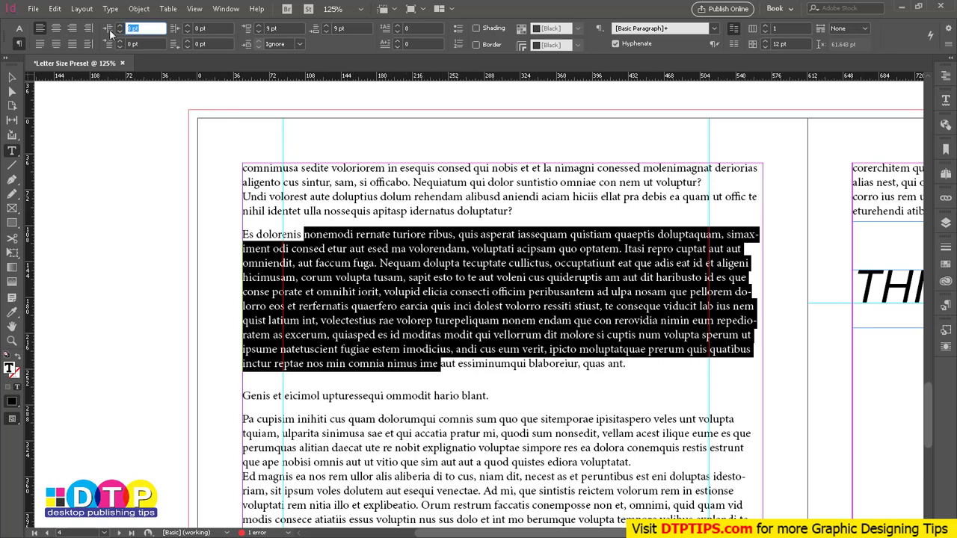
{"action": "type", "text": "41.25 pt"}
{"action": "key", "text": "Return"}
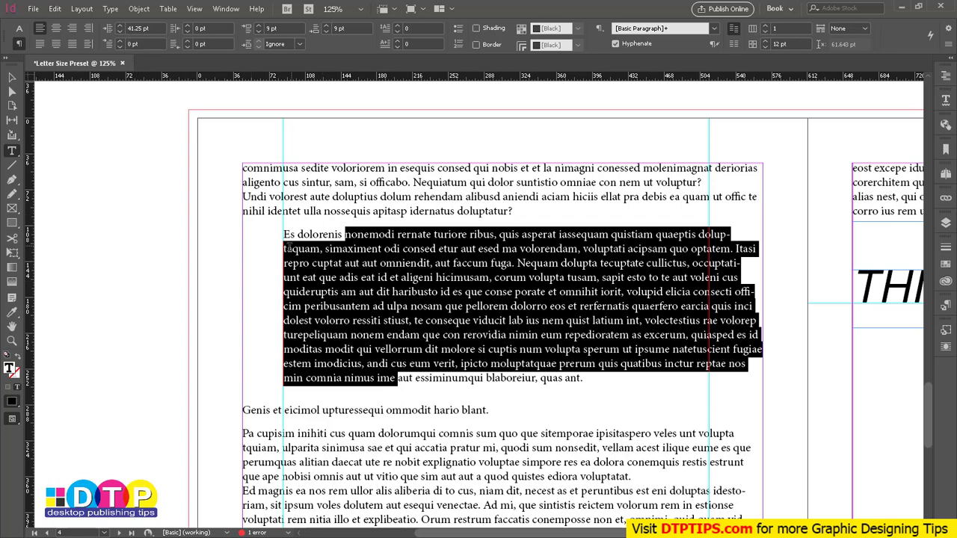
{"action": "left_click", "coordinate": [12, 77]}
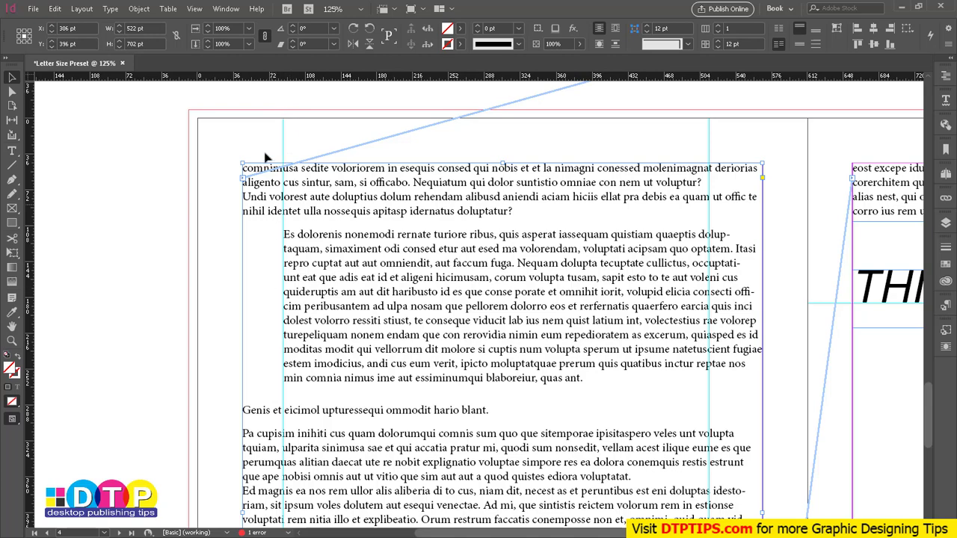
{"action": "double_click", "coordinate": [588, 234]}
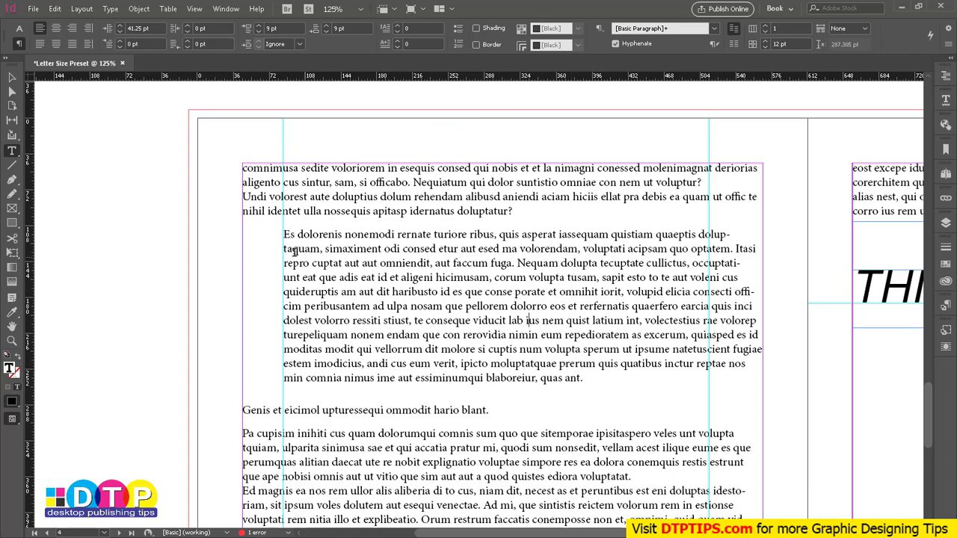
{"action": "left_click_drag", "start_coordinate": [294, 234], "coordinate": [569, 382]}
{"action": "left_click", "coordinate": [577, 390]}
{"action": "left_click_drag", "start_coordinate": [303, 234], "coordinate": [385, 234]}
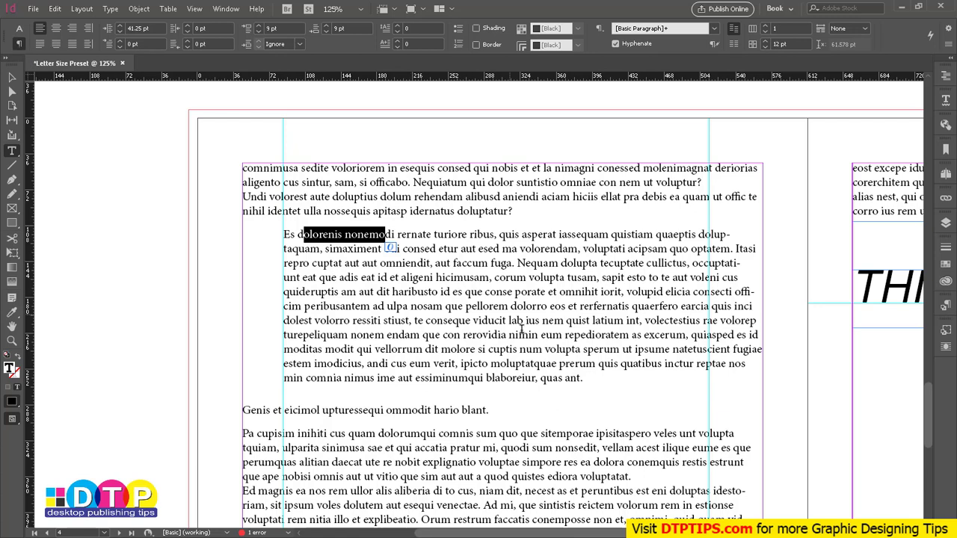
Set the right indent of the "Es dolorenis" paragraph on page 4 to 50 pt so its lines stay within the second vertical guide
{"action": "left_click", "coordinate": [439, 292]}
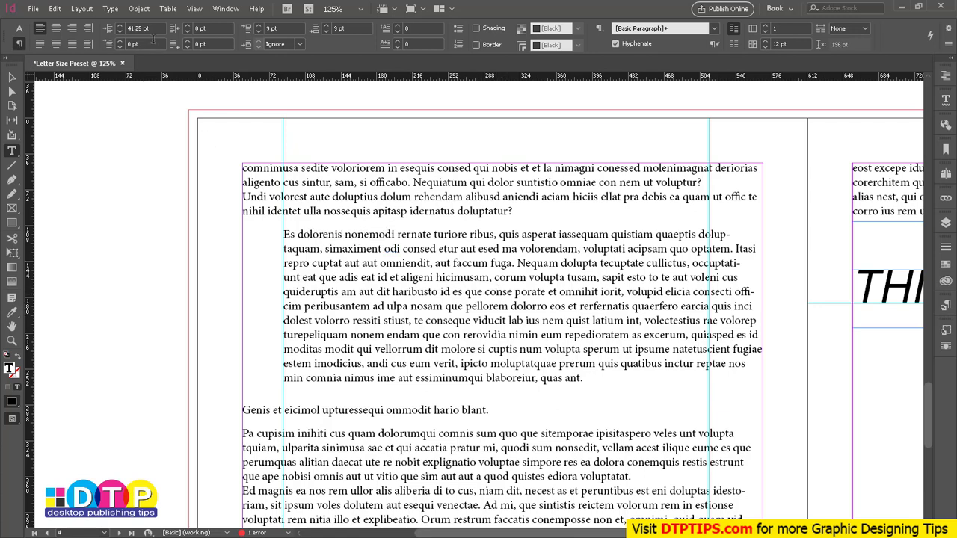
{"action": "left_click", "coordinate": [221, 30]}
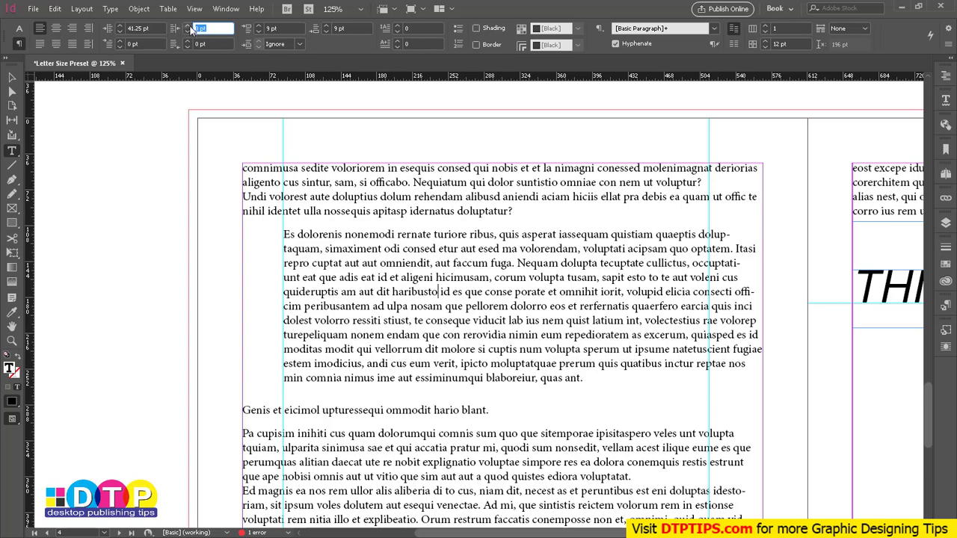
{"action": "left_click", "coordinate": [189, 25]}
{"action": "left_click", "coordinate": [189, 26]}
{"action": "left_click", "coordinate": [189, 25]}
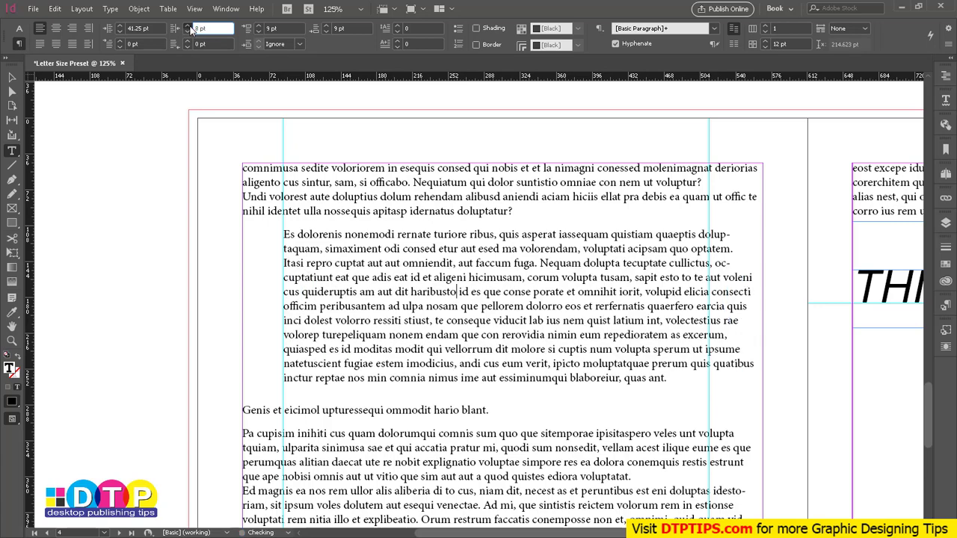
{"action": "left_click", "coordinate": [189, 26]}
{"action": "left_click", "coordinate": [189, 25]}
{"action": "left_click", "coordinate": [190, 27]}
{"action": "left_click", "coordinate": [190, 27]}
{"action": "left_click", "coordinate": [190, 27]}
{"action": "left_click", "coordinate": [190, 27]}
{"action": "left_click", "coordinate": [190, 27]}
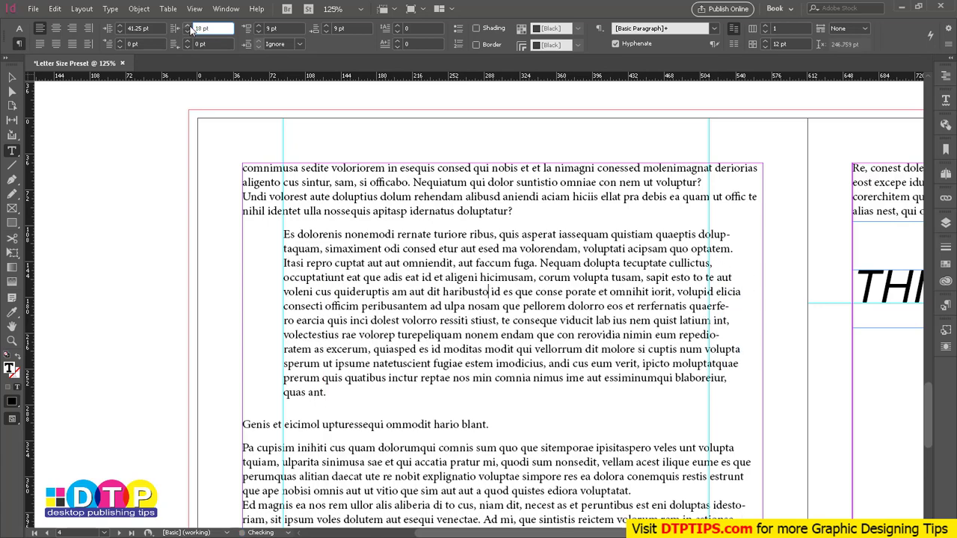
{"action": "left_click", "coordinate": [190, 27]}
{"action": "left_click", "coordinate": [190, 27]}
{"action": "left_click", "coordinate": [190, 27]}
{"action": "left_click", "coordinate": [189, 27]}
{"action": "left_click", "coordinate": [190, 27]}
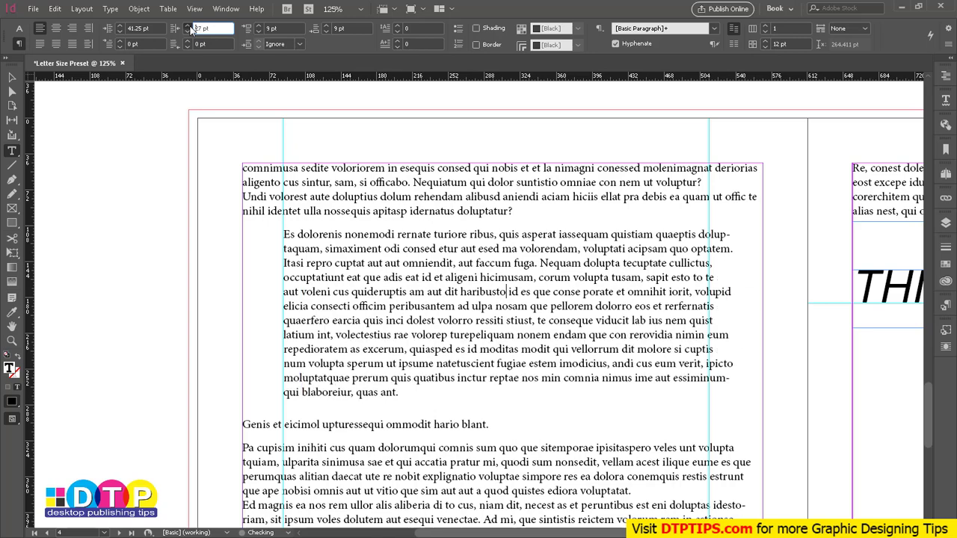
{"action": "left_click", "coordinate": [189, 27]}
{"action": "left_click", "coordinate": [190, 26]}
{"action": "left_click", "coordinate": [190, 26]}
{"action": "left_click", "coordinate": [190, 26]}
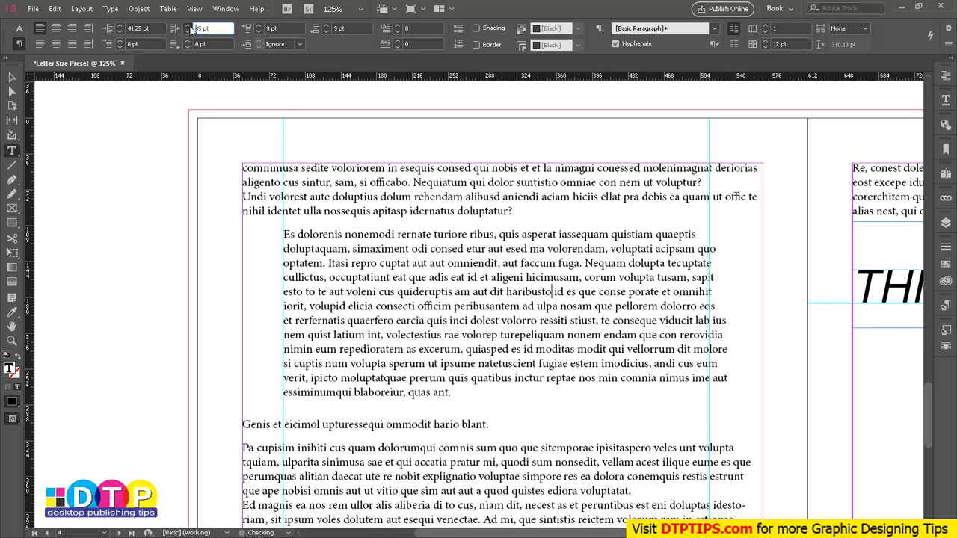
{"action": "left_click", "coordinate": [190, 26]}
{"action": "left_click", "coordinate": [190, 27]}
{"action": "left_click", "coordinate": [189, 27]}
{"action": "left_click", "coordinate": [190, 27]}
{"action": "left_click", "coordinate": [190, 27]}
{"action": "left_click", "coordinate": [190, 27]}
{"action": "left_click", "coordinate": [189, 27]}
{"action": "left_click", "coordinate": [190, 27]}
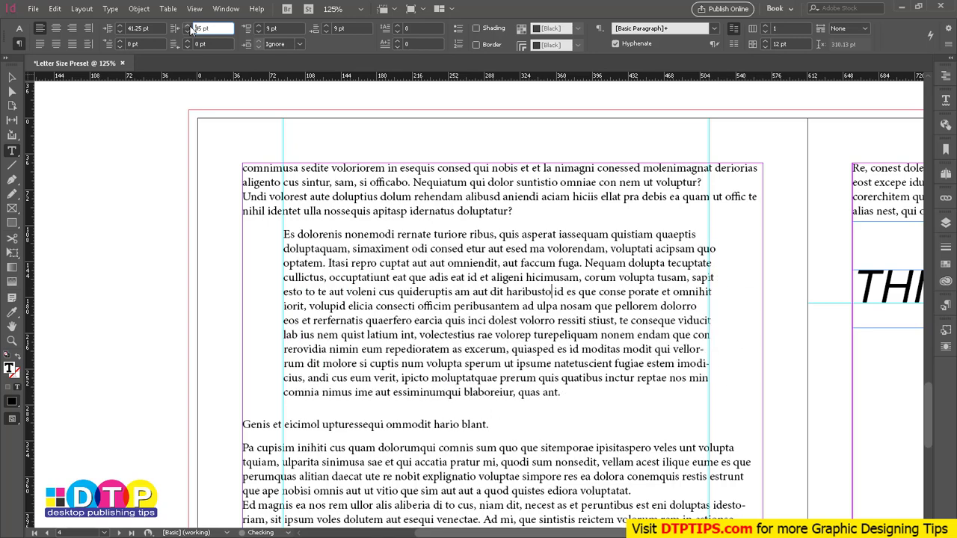
{"action": "left_click", "coordinate": [190, 27]}
{"action": "left_click", "coordinate": [190, 27]}
{"action": "left_click", "coordinate": [190, 27]}
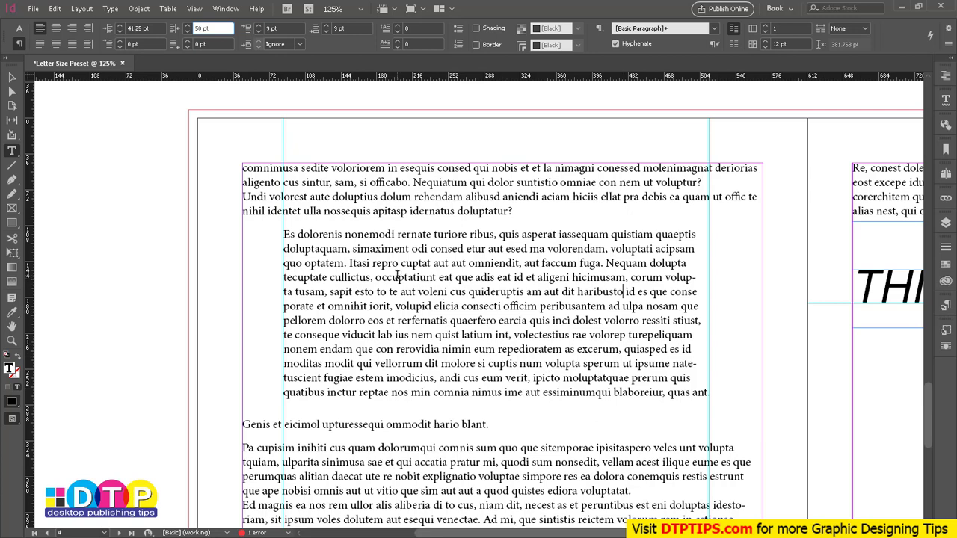
{"action": "left_click", "coordinate": [246, 426]}
{"action": "double_click", "coordinate": [261, 425]}
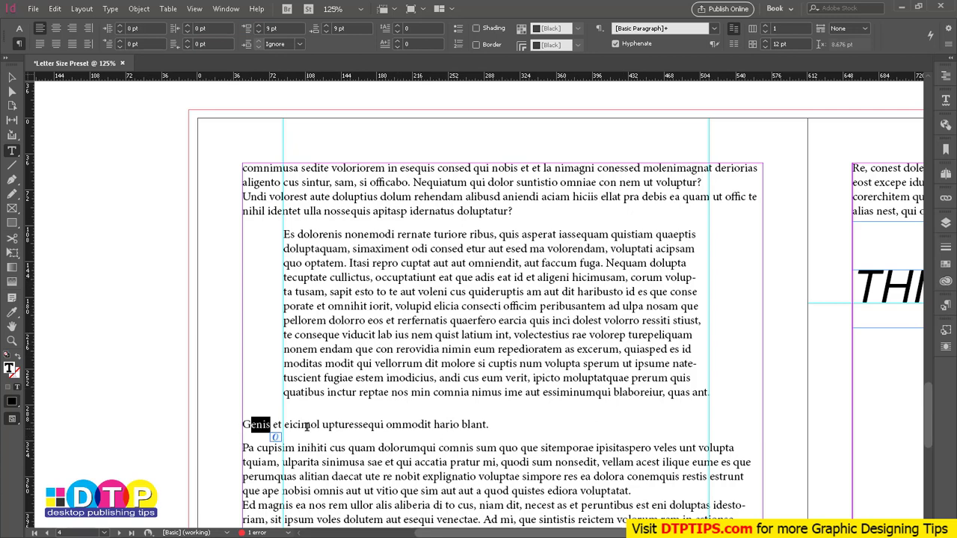
{"action": "left_click_drag", "start_coordinate": [311, 426], "coordinate": [440, 426]}
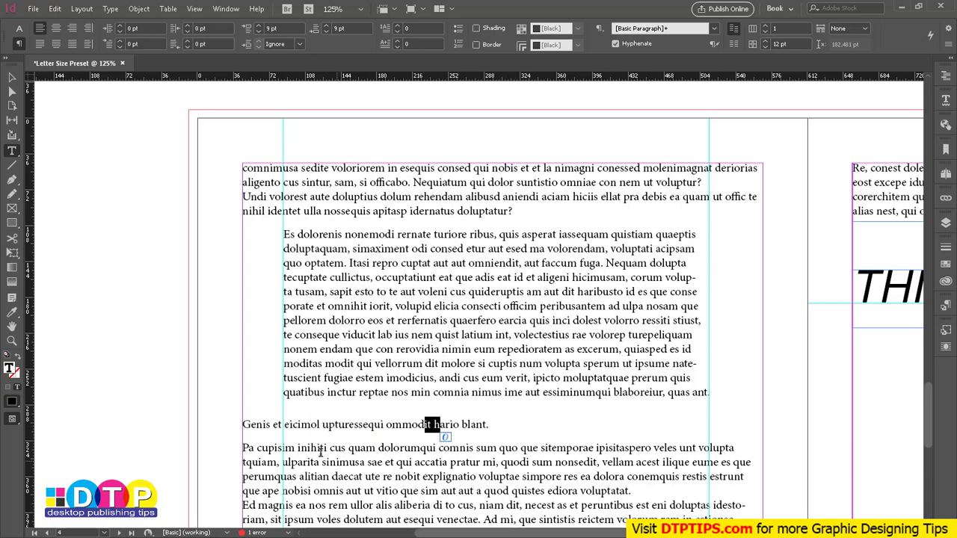
Set the first-line left indent of the "Pa cupisim" paragraph on page 4 to 41.25 pt
{"action": "scroll", "coordinate": [374, 426], "scroll_direction": "down", "scroll_amount": 3}
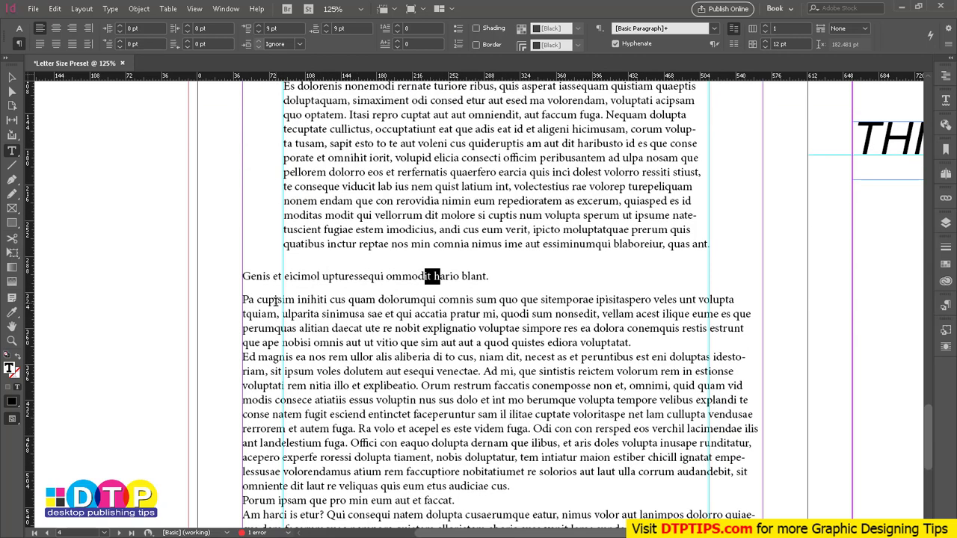
{"action": "left_click", "coordinate": [302, 297]}
{"action": "double_click", "coordinate": [152, 44]}
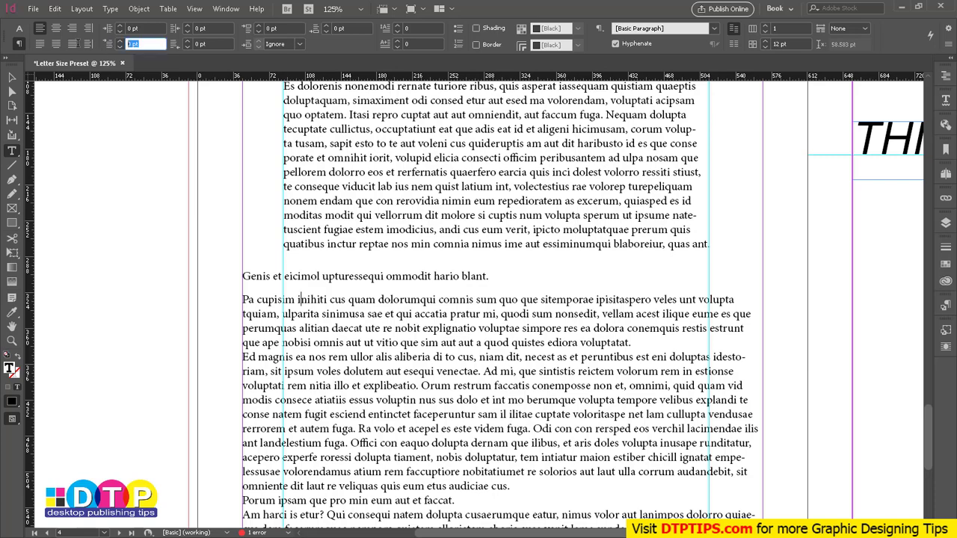
{"action": "type", "text": "41.25 pt"}
{"action": "key", "text": "Return"}
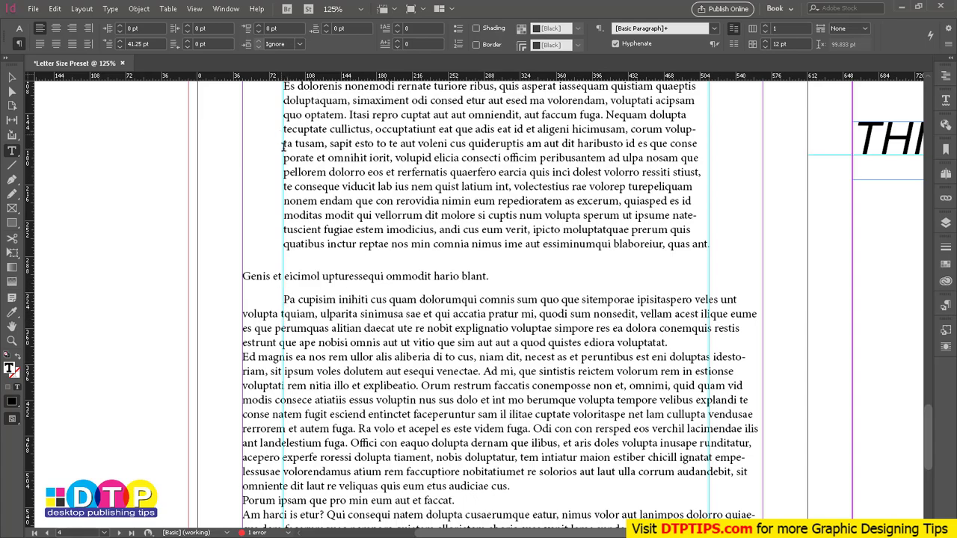
Compare the fully indented "Es dolorenis" paragraph with the first-line-indented "Pa cupisim" paragraph against the guides on page 4
{"action": "scroll", "coordinate": [314, 300], "scroll_direction": "down", "scroll_amount": 5}
{"action": "scroll", "coordinate": [460, 409], "scroll_direction": "up", "scroll_amount": 12}
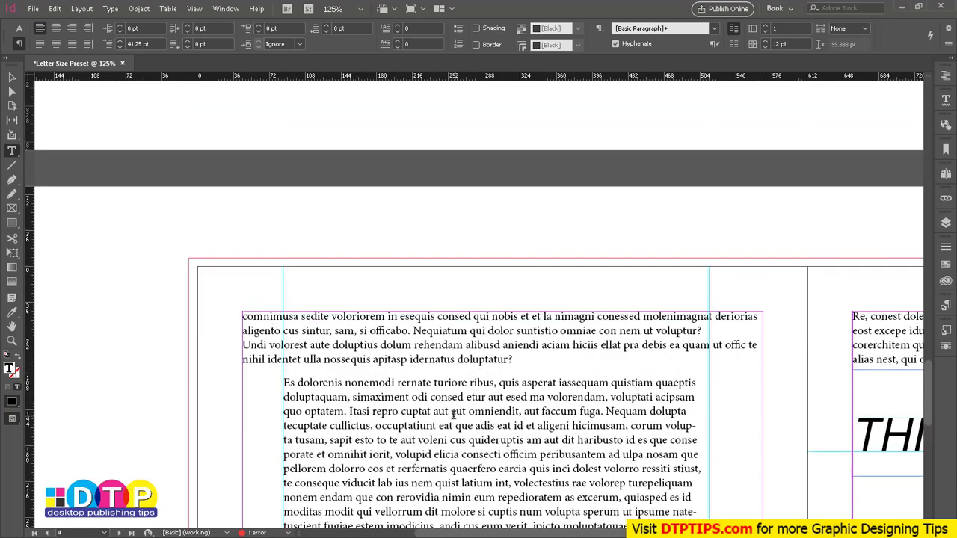
{"action": "scroll", "coordinate": [453, 415], "scroll_direction": "up", "scroll_amount": 6}
{"action": "scroll", "coordinate": [374, 332], "scroll_direction": "down", "scroll_amount": 10}
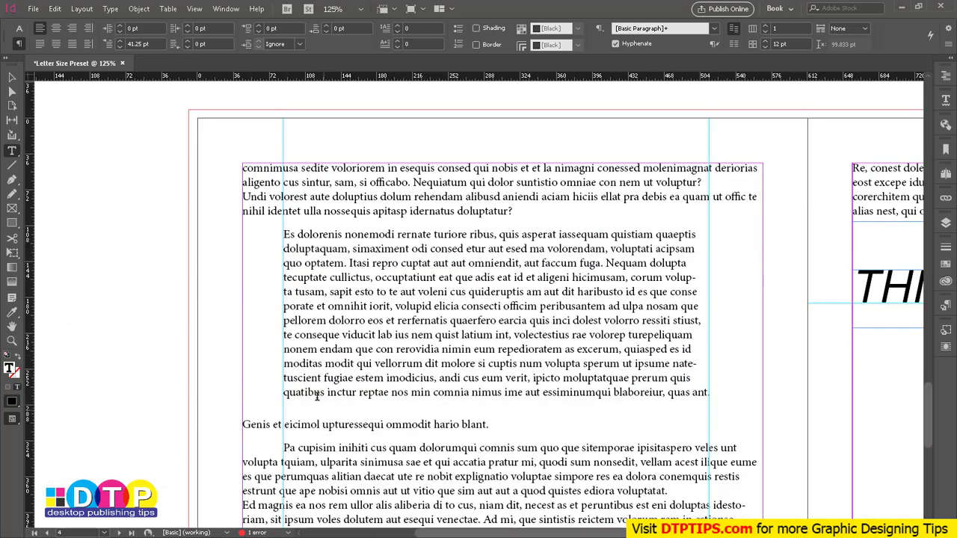
{"action": "scroll", "coordinate": [334, 378], "scroll_direction": "down", "scroll_amount": 4}
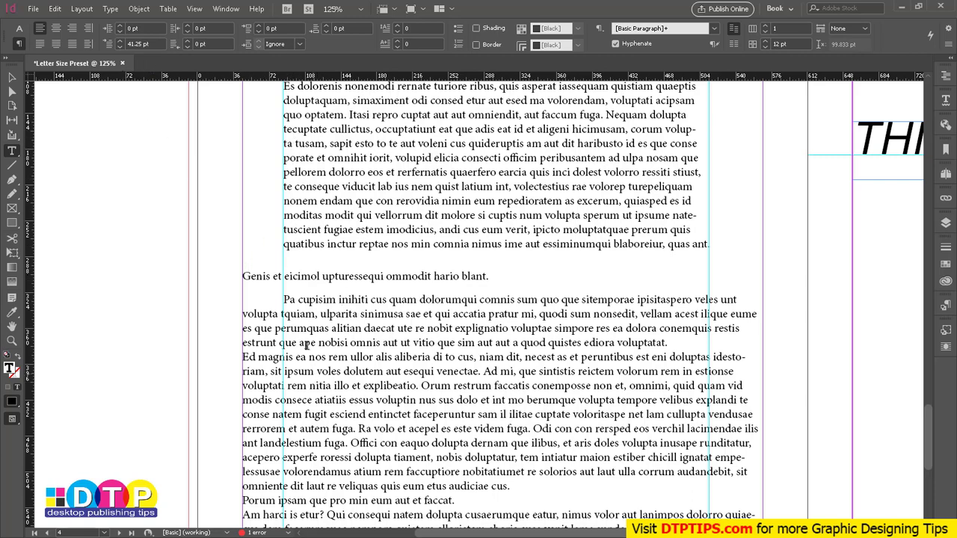
{"action": "left_click_drag", "start_coordinate": [297, 129], "coordinate": [461, 342]}
{"action": "scroll", "coordinate": [532, 266], "scroll_direction": "up", "scroll_amount": 3}
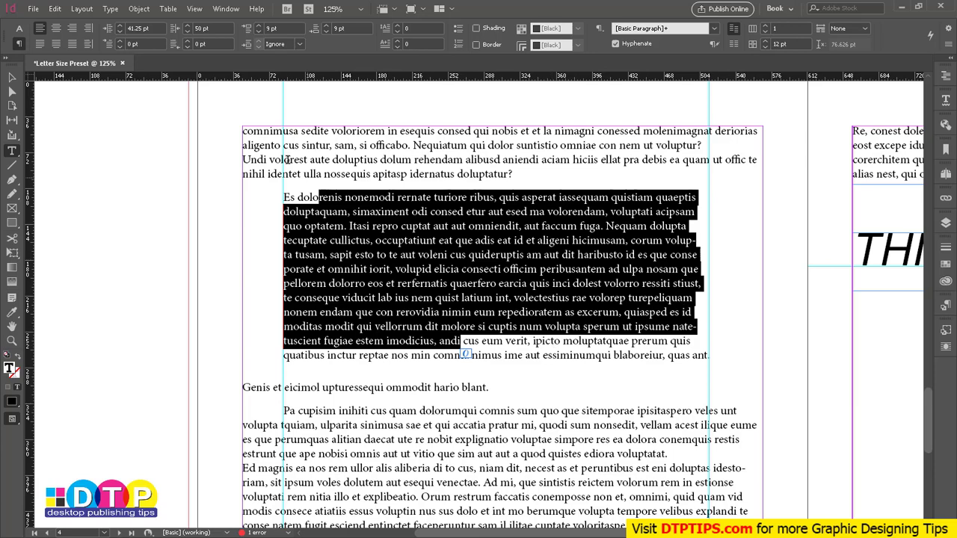
{"action": "left_click", "coordinate": [527, 351]}
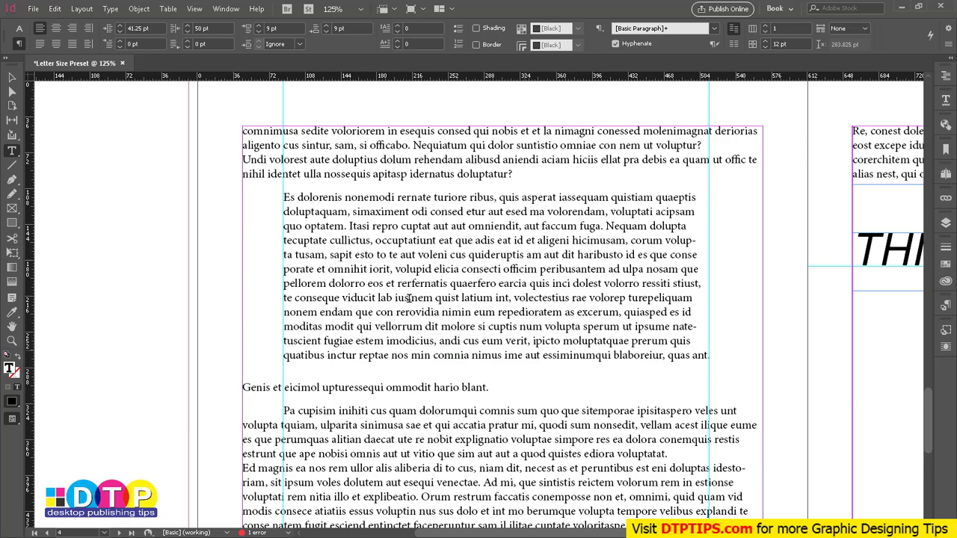
Look through the body text on pages 1 and 2 and return to the indented "Es dolorenis" paragraph on page 4
{"action": "scroll", "coordinate": [467, 346], "scroll_direction": "up", "scroll_amount": 15}
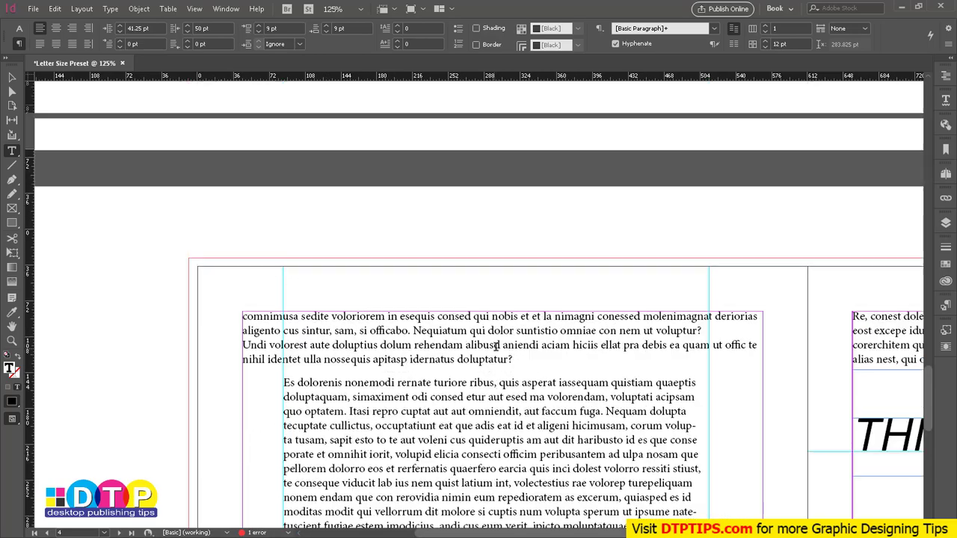
{"action": "scroll", "coordinate": [491, 321], "scroll_direction": "up", "scroll_amount": 10}
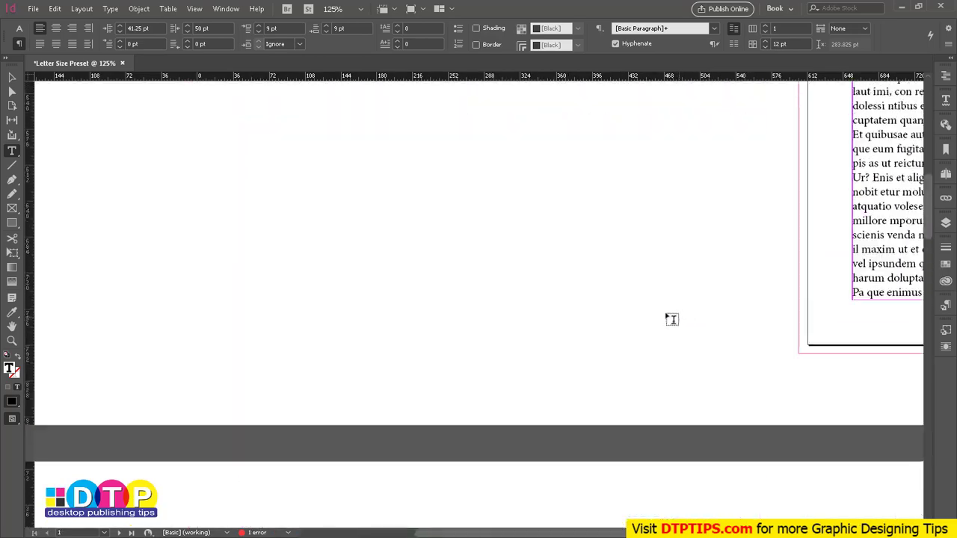
{"action": "scroll", "coordinate": [662, 329], "scroll_direction": "right", "scroll_amount": 5}
{"action": "scroll", "coordinate": [658, 340], "scroll_direction": "up", "scroll_amount": 2}
{"action": "scroll", "coordinate": [655, 348], "scroll_direction": "up", "scroll_amount": 5}
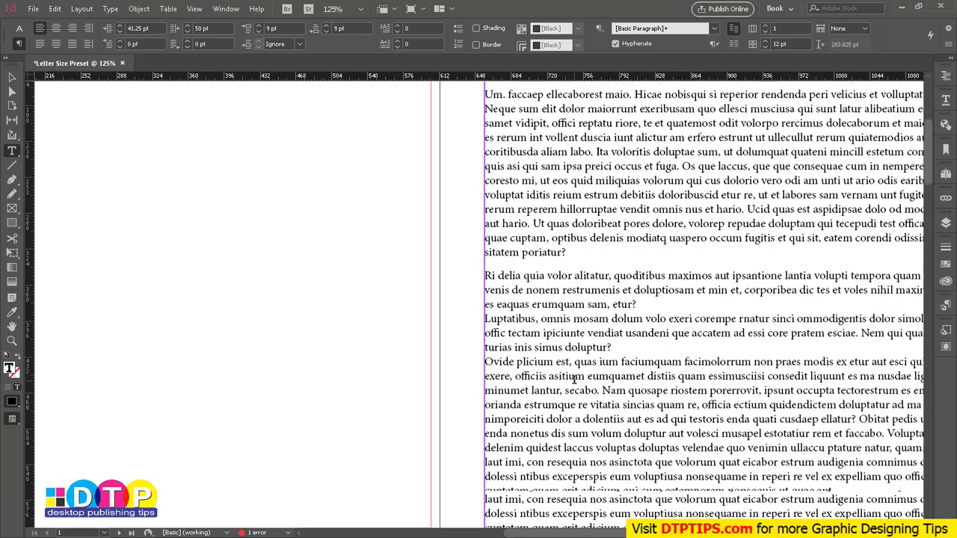
{"action": "scroll", "coordinate": [568, 381], "scroll_direction": "down", "scroll_amount": 10}
{"action": "scroll", "coordinate": [560, 386], "scroll_direction": "down", "scroll_amount": 5}
{"action": "scroll", "coordinate": [232, 342], "scroll_direction": "left", "scroll_amount": 4}
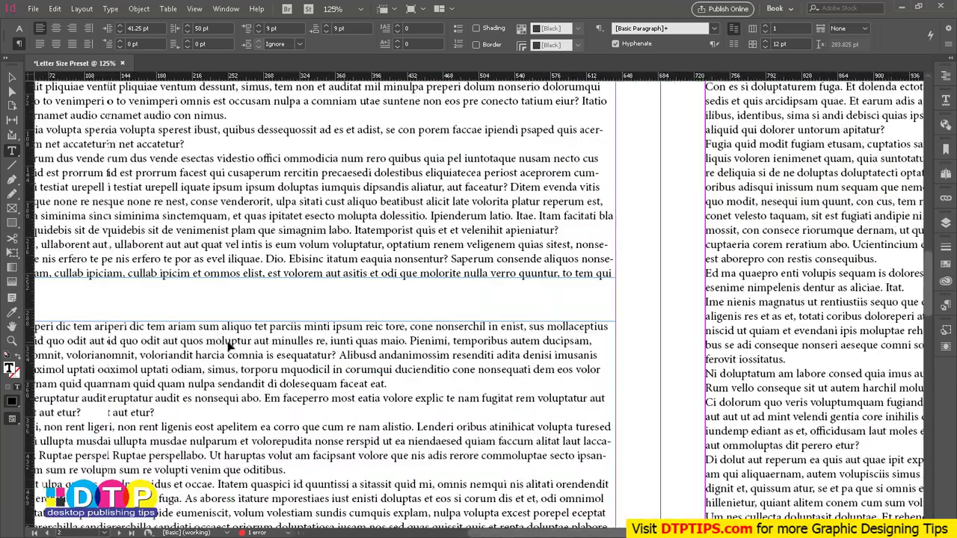
{"action": "scroll", "coordinate": [336, 390], "scroll_direction": "up", "scroll_amount": 2}
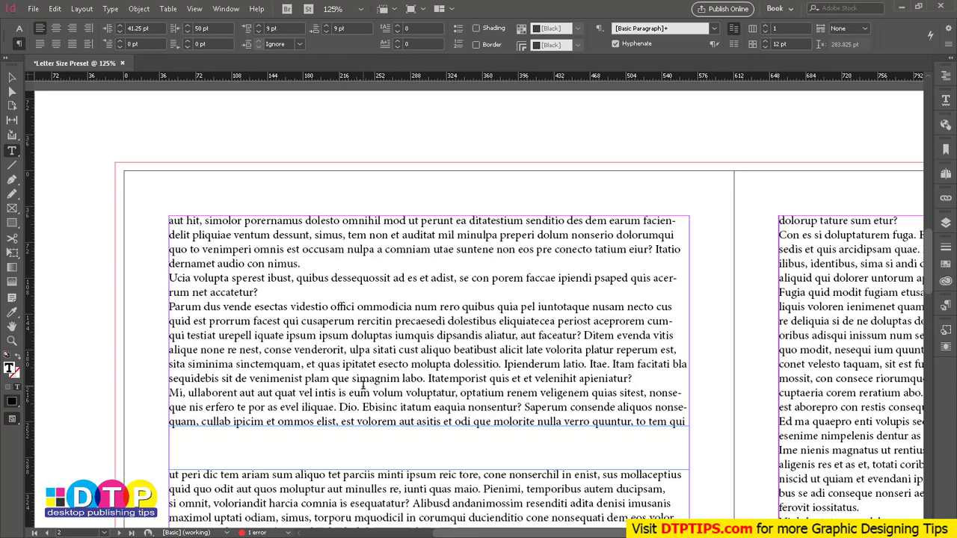
{"action": "scroll", "coordinate": [363, 385], "scroll_direction": "down", "scroll_amount": 12}
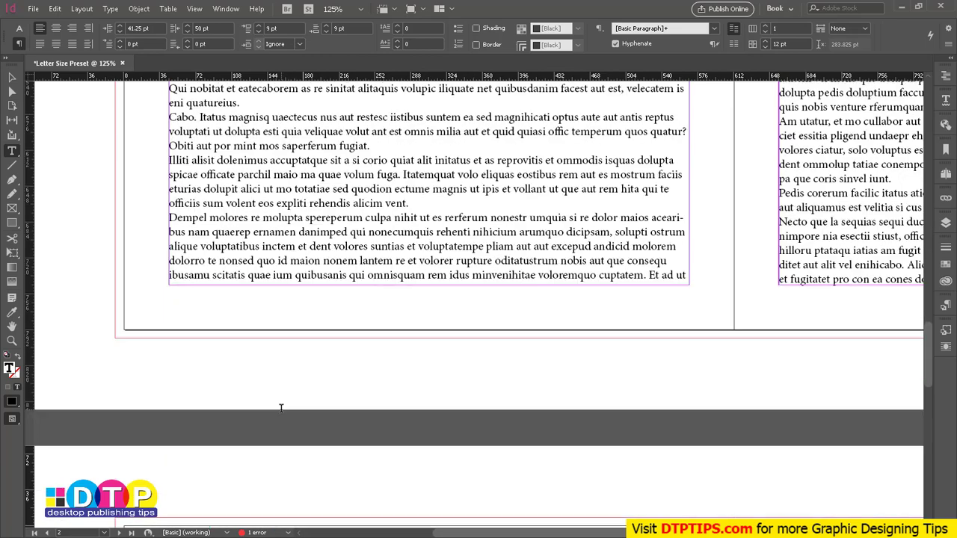
{"action": "scroll", "coordinate": [281, 408], "scroll_direction": "down", "scroll_amount": 6}
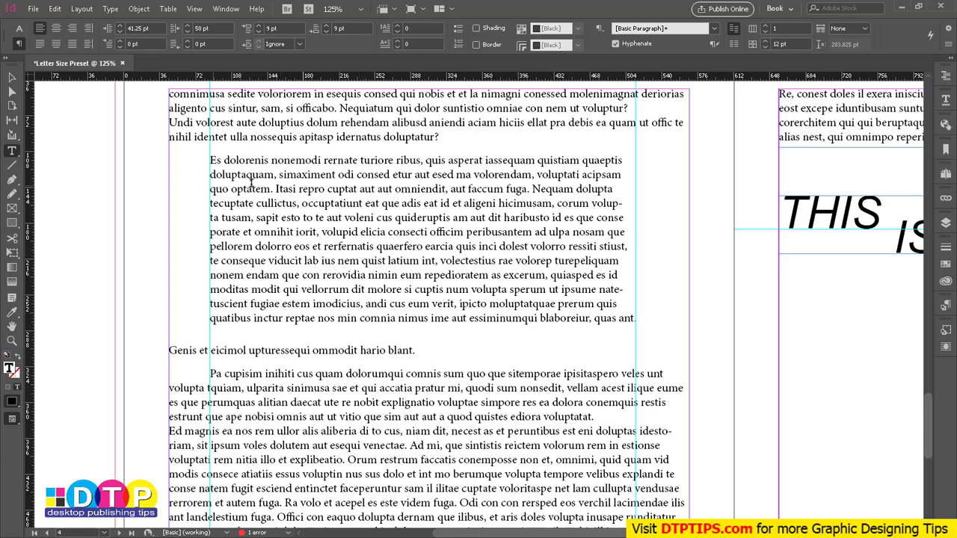
{"action": "left_click_drag", "start_coordinate": [254, 187], "coordinate": [302, 276]}
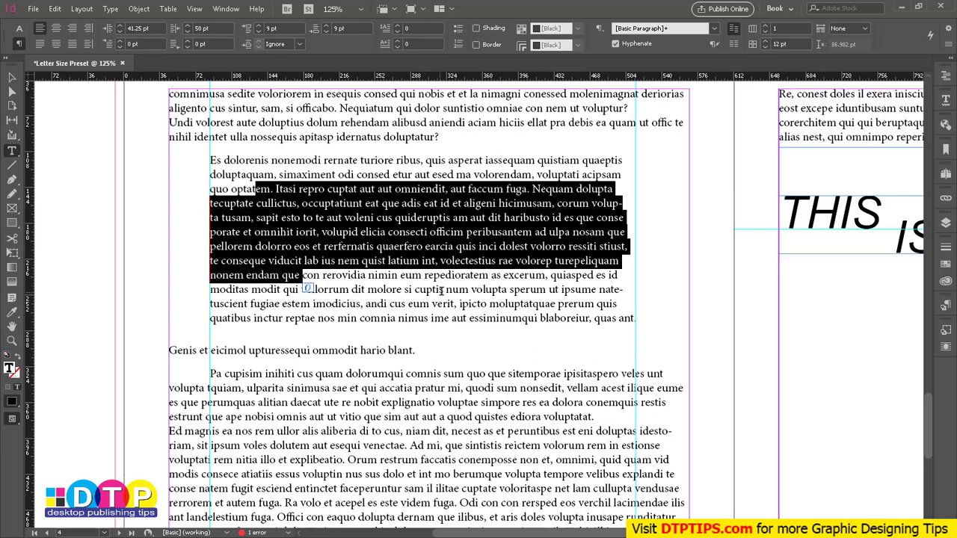